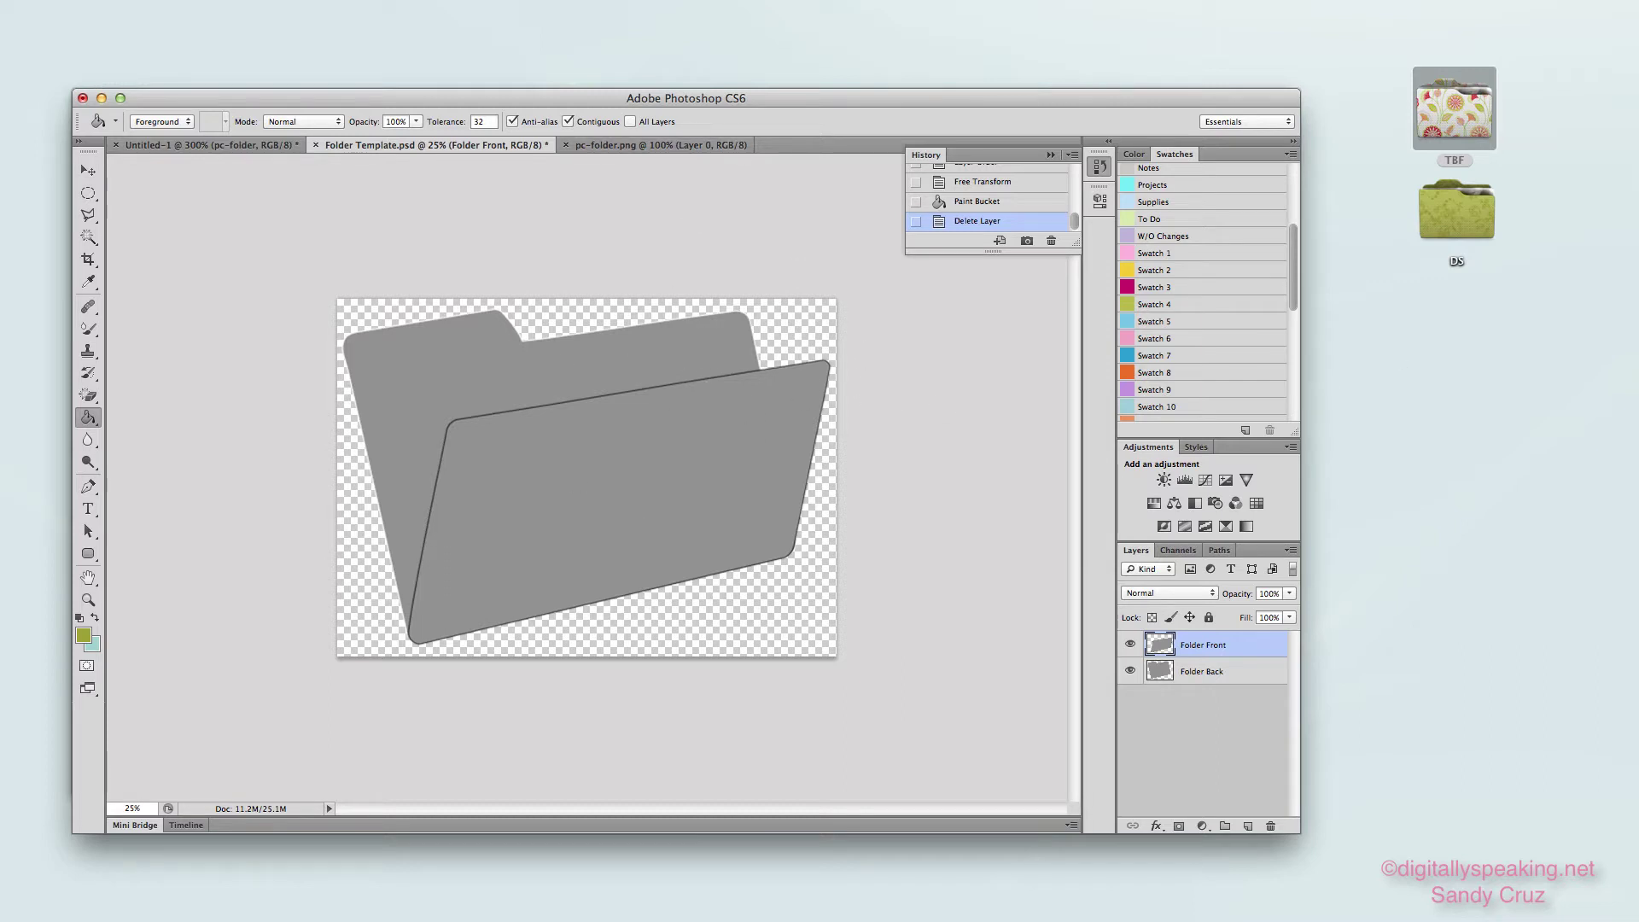
left_click_drag(1638, 474, 1426, 409)
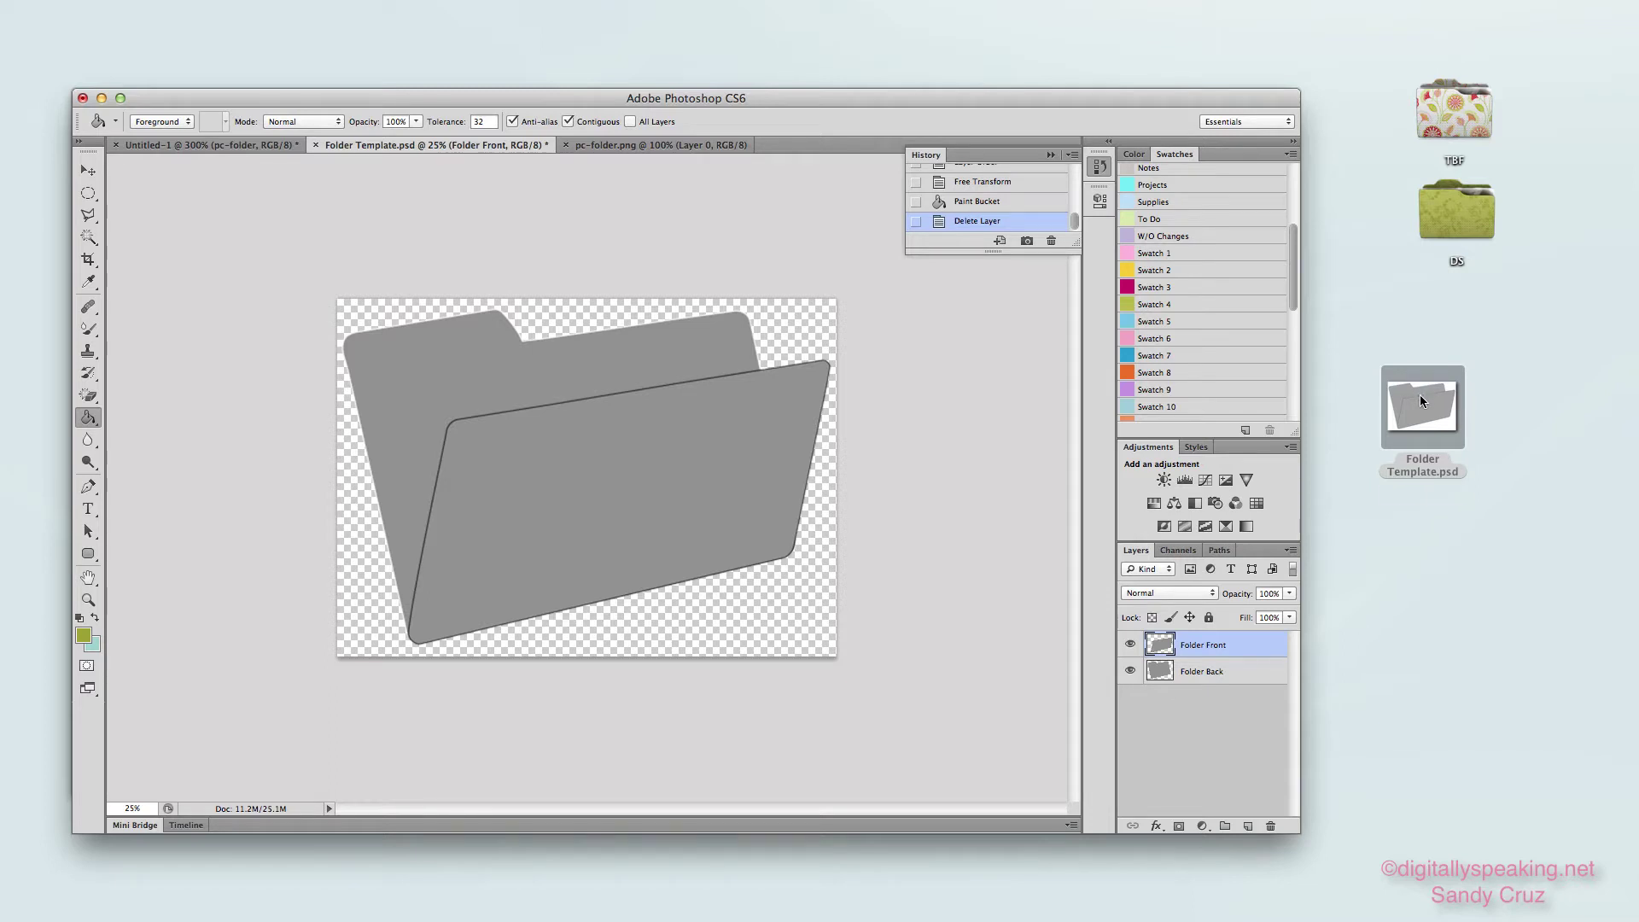
left_click_drag(1420, 394, 1424, 453)
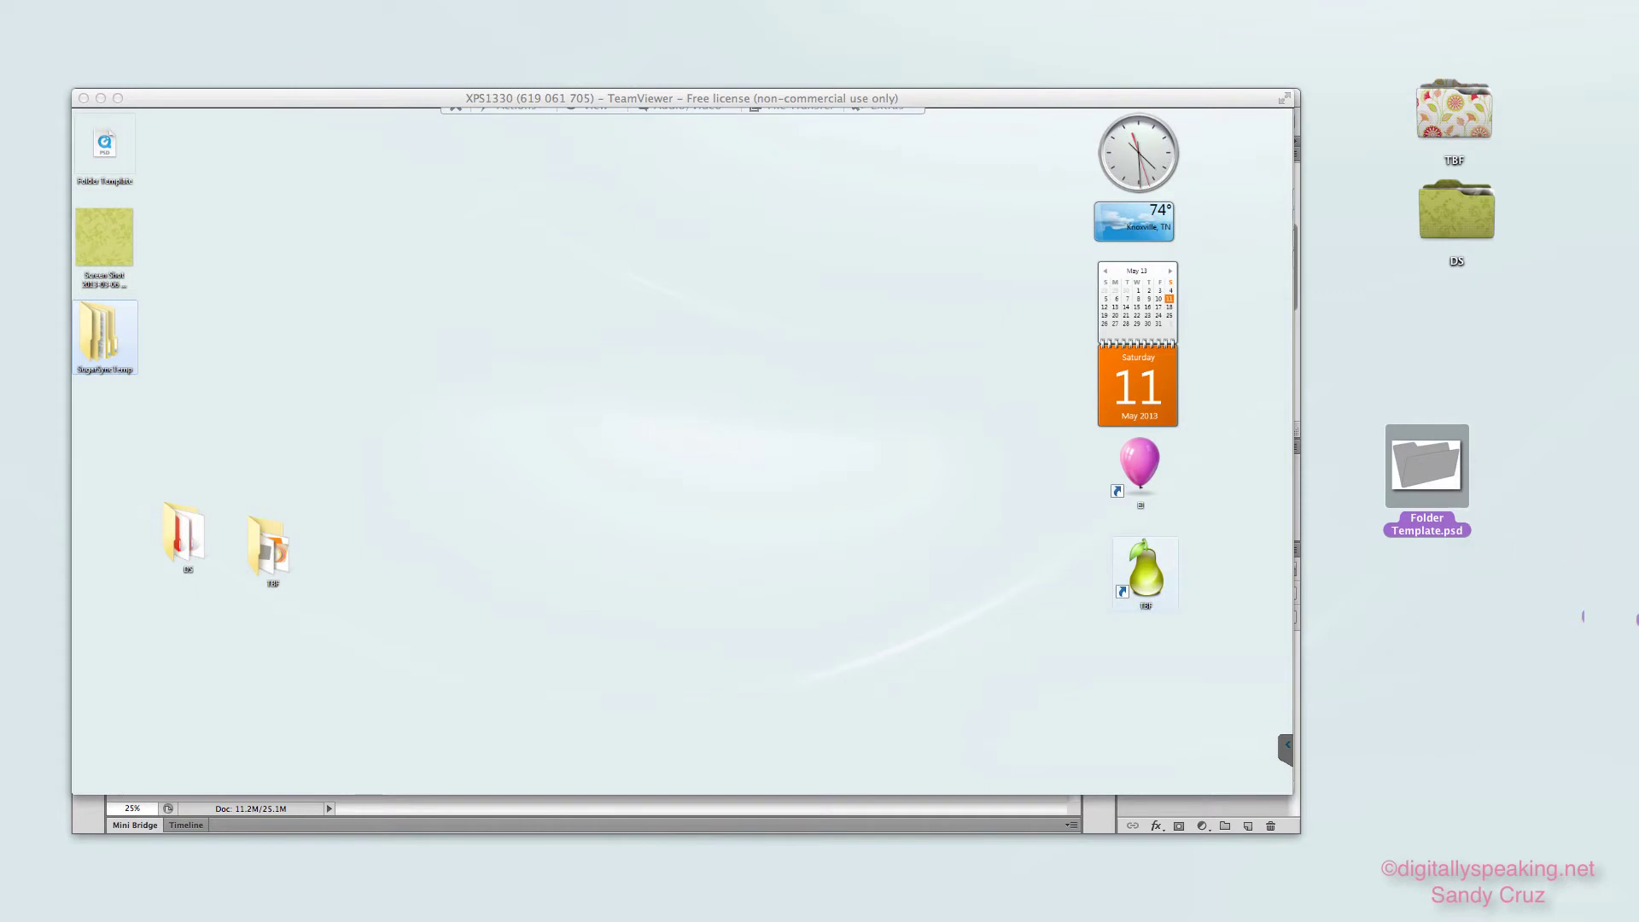
key("super+BackSpace")
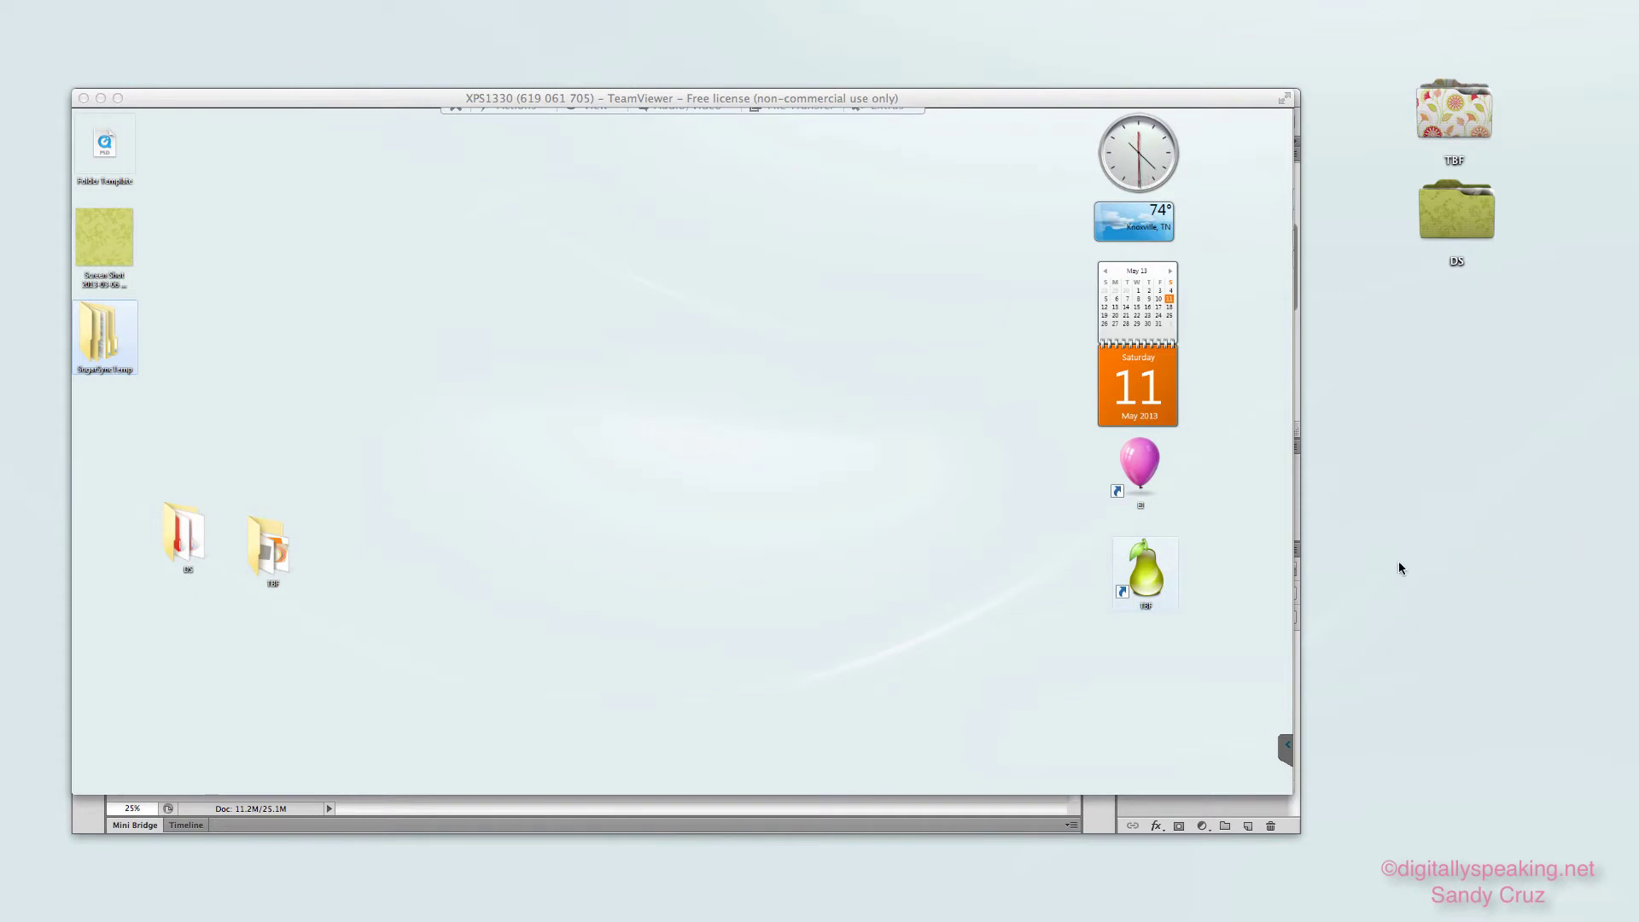
left_click(1096, 821)
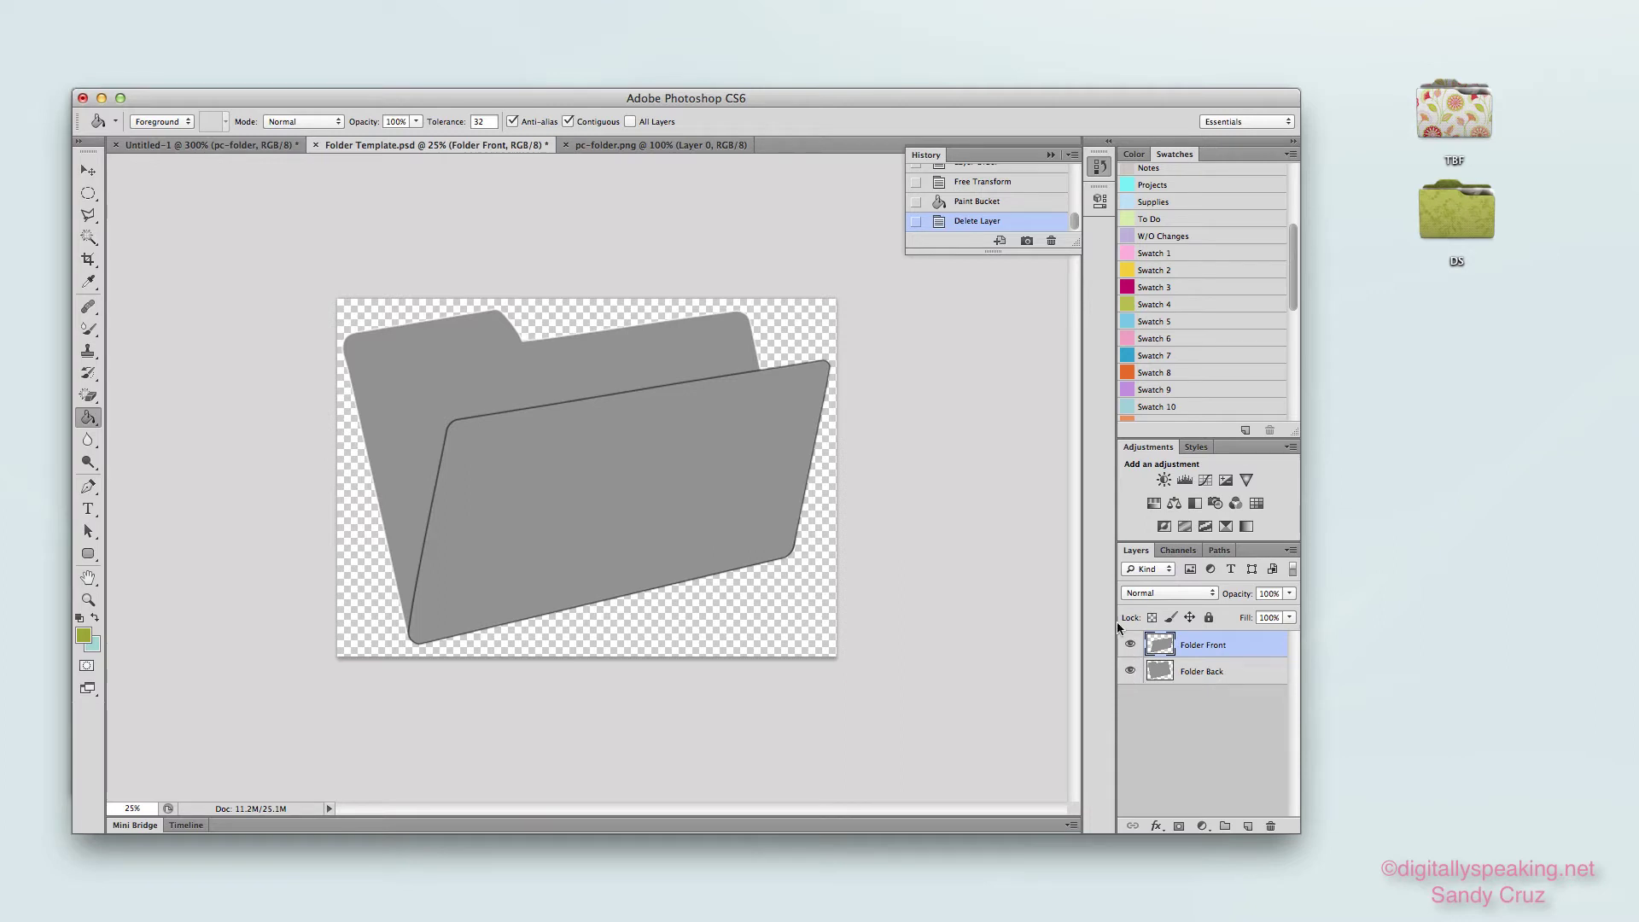
Toggle the visibility of the Folder Back and Folder Front layers to examine each folder shape on its own
left_click(1130, 670)
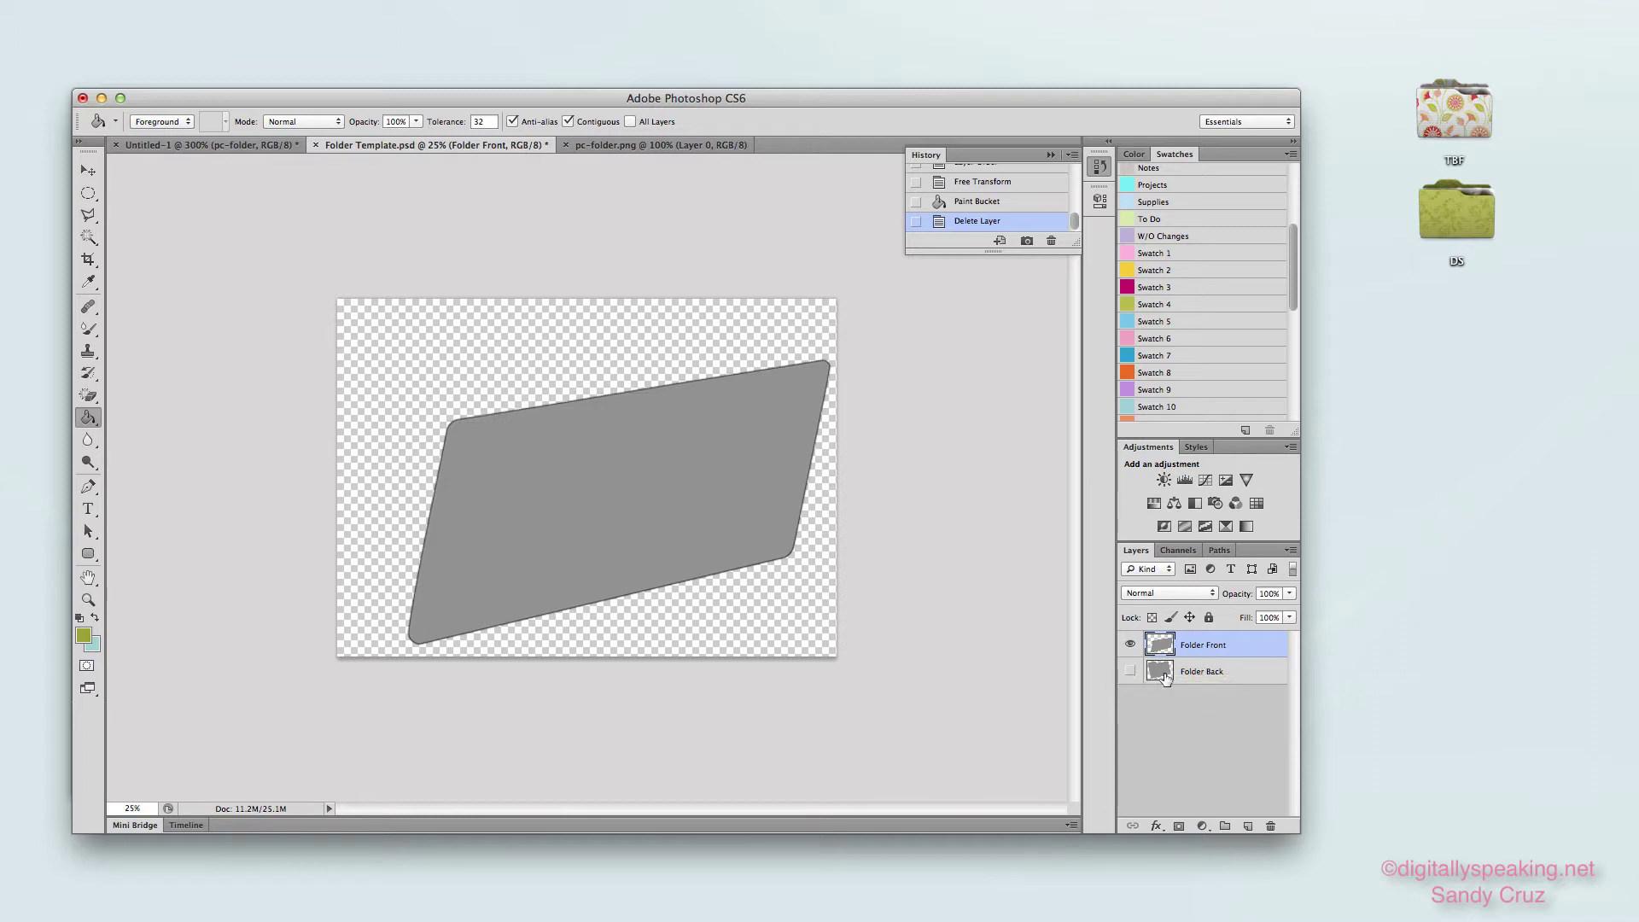
left_click(1130, 671)
left_click(1130, 671)
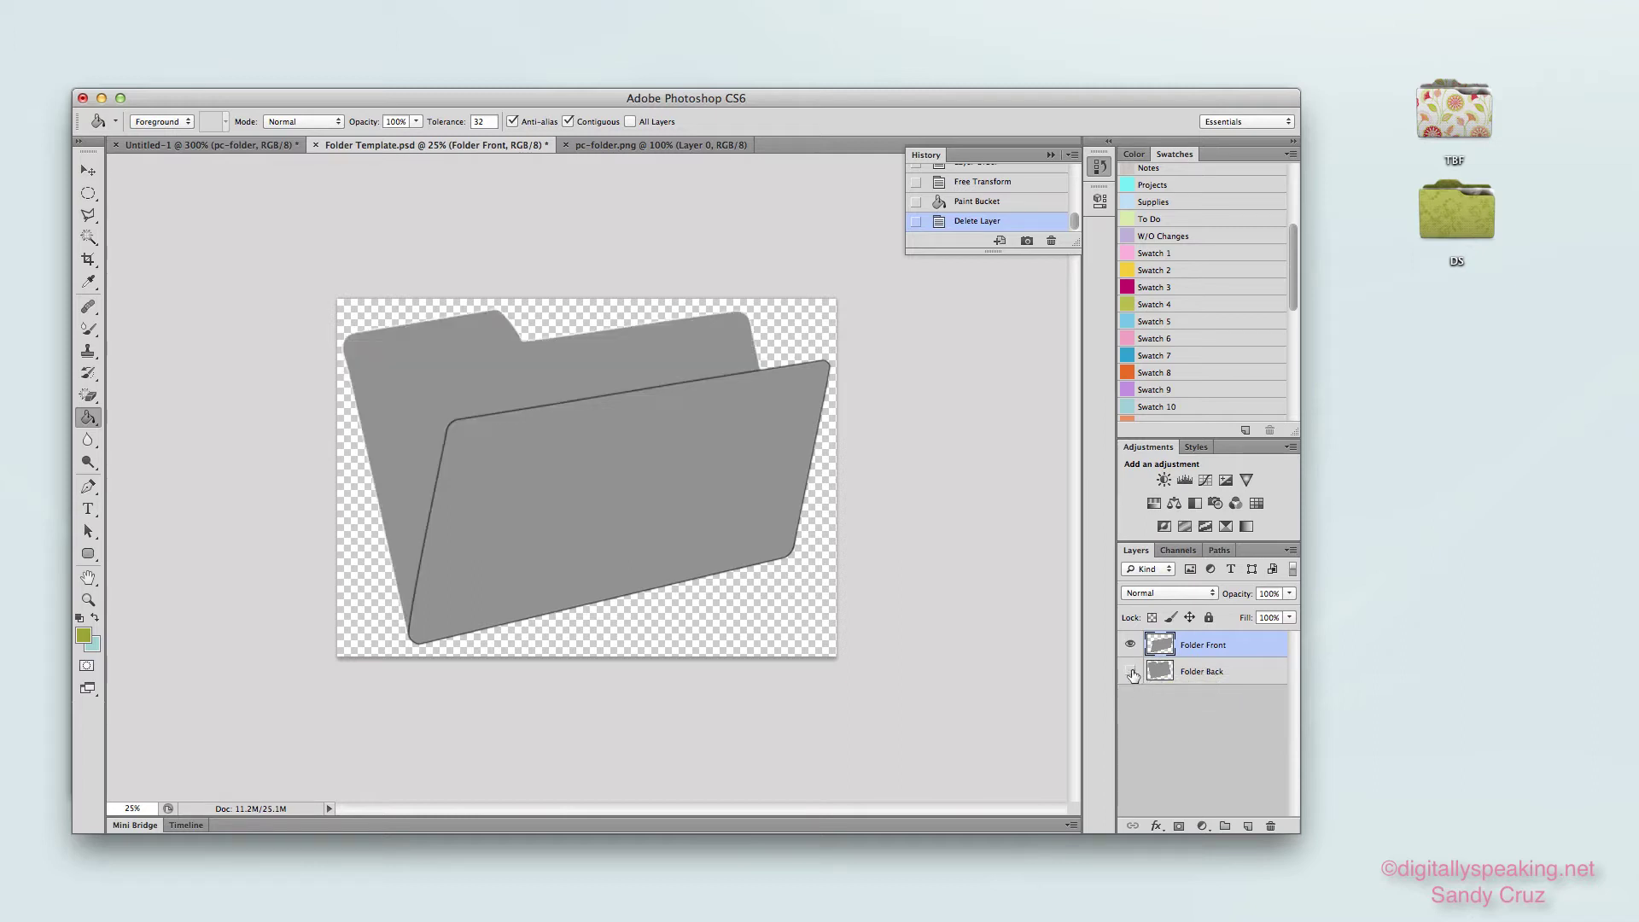
left_click(1130, 671)
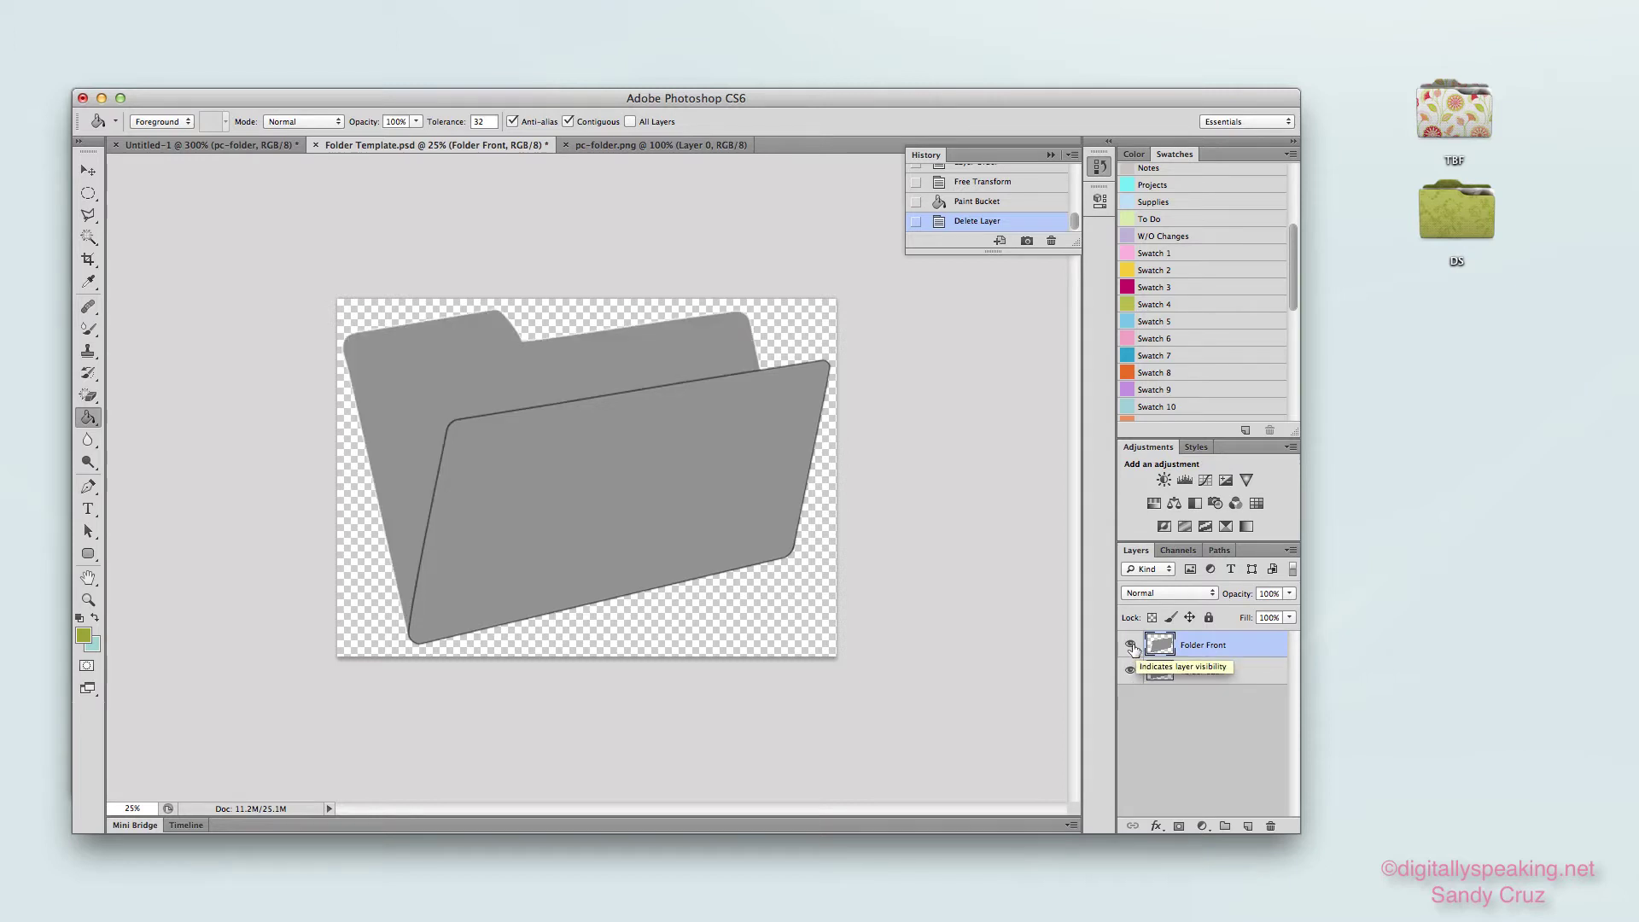
left_click(1130, 645)
left_click(1130, 645)
left_click(1130, 644)
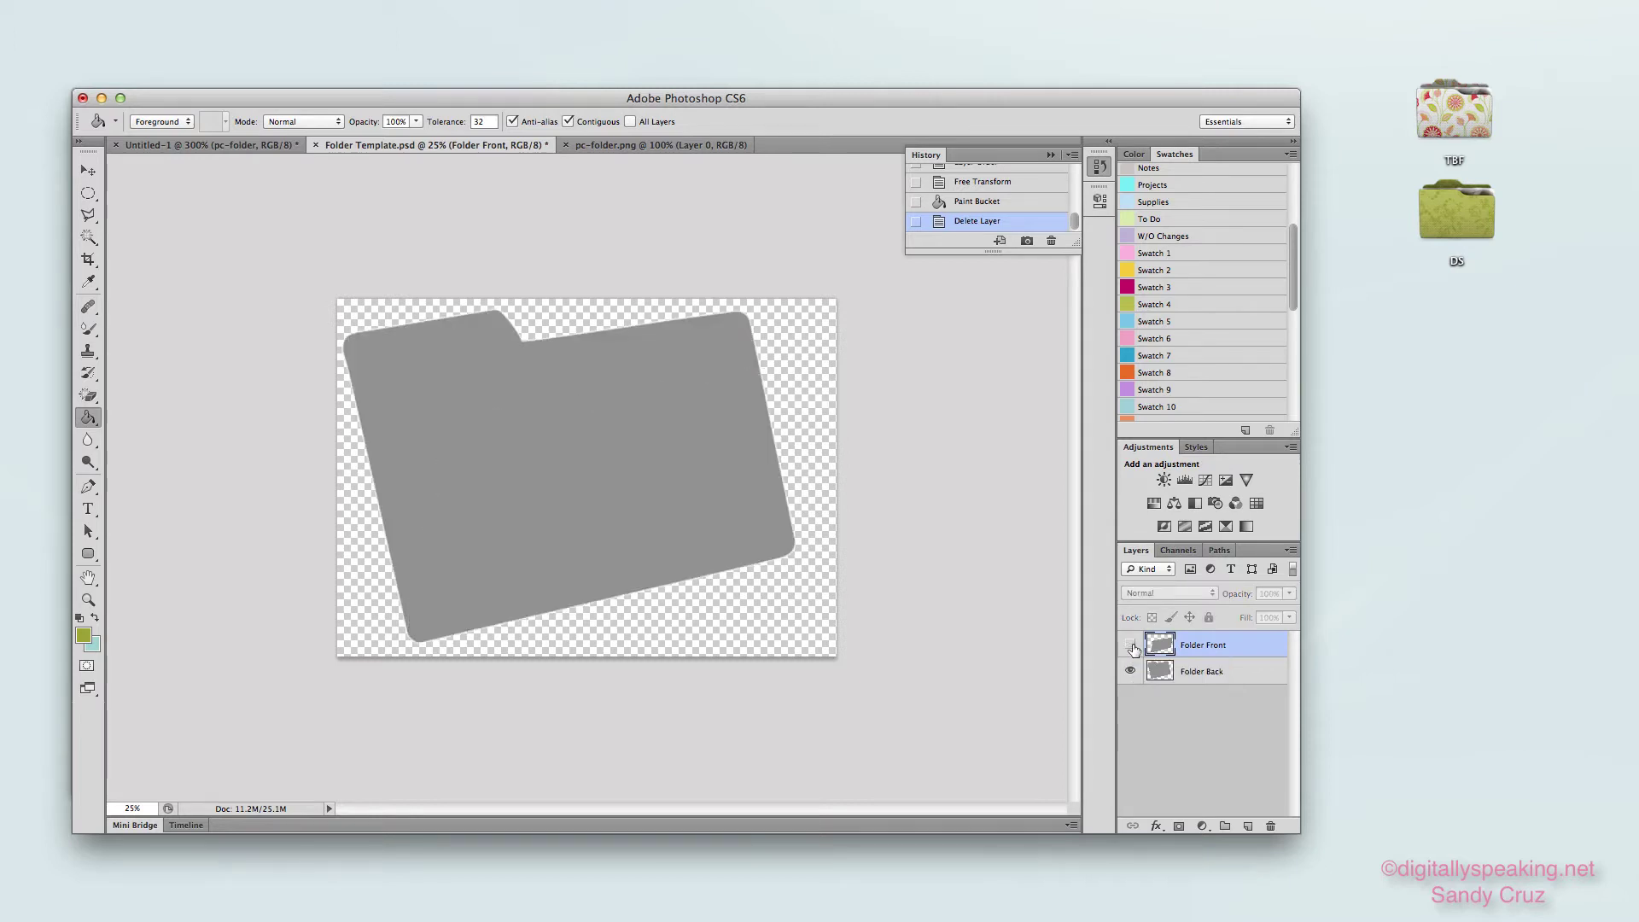
left_click(1131, 644)
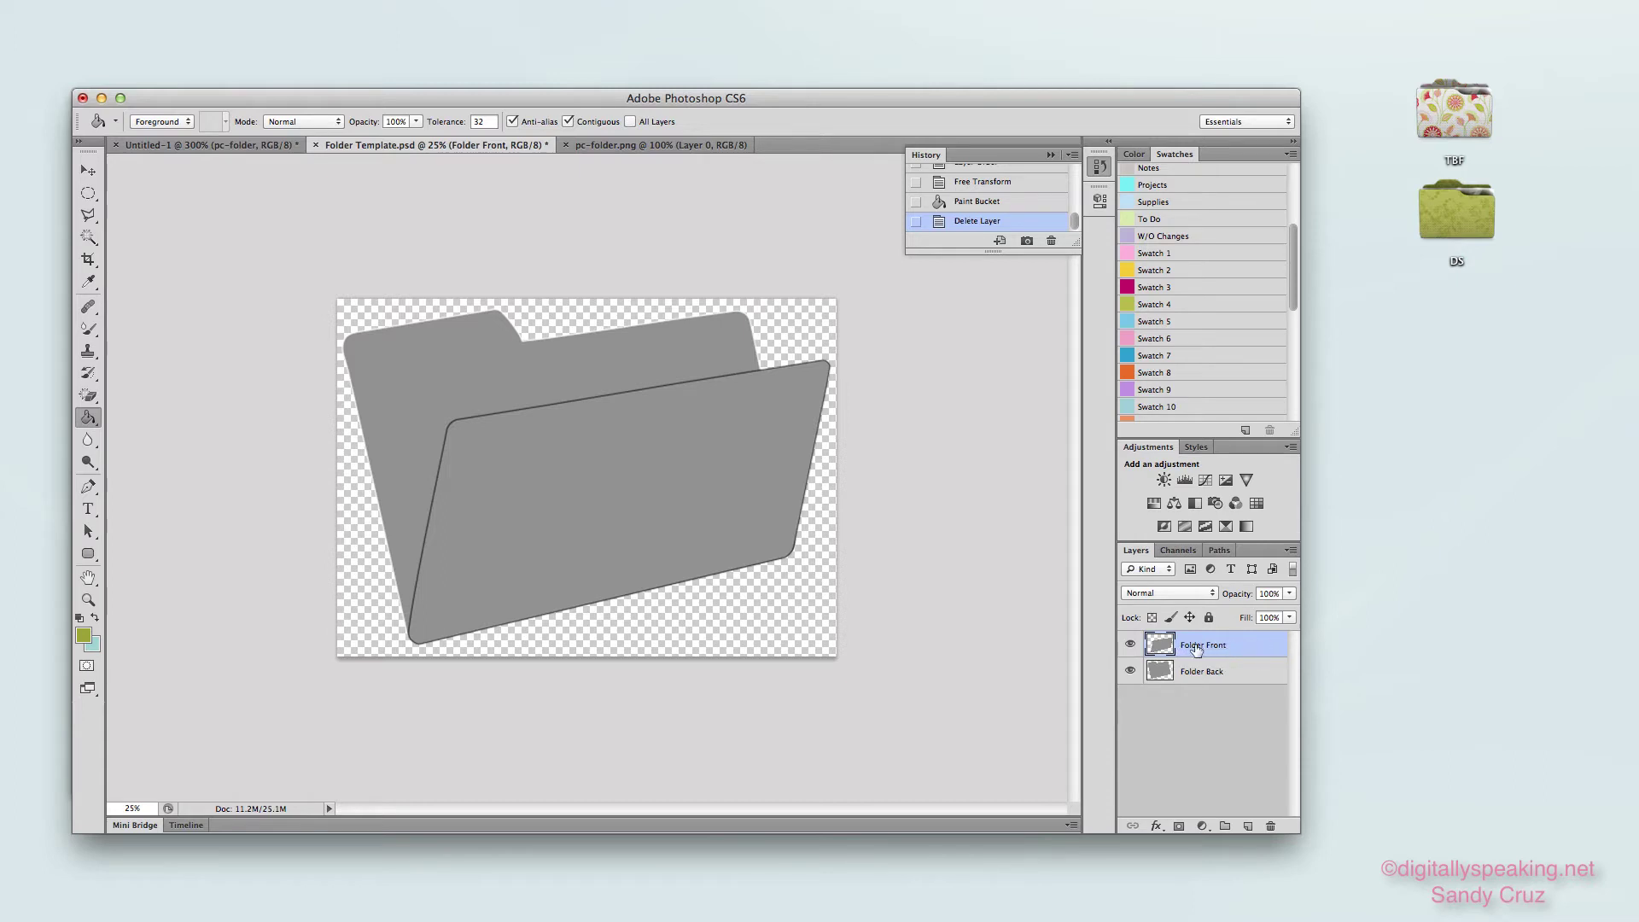
Add one new empty layer above Folder Front and another directly above Folder Back
left_click(1248, 826)
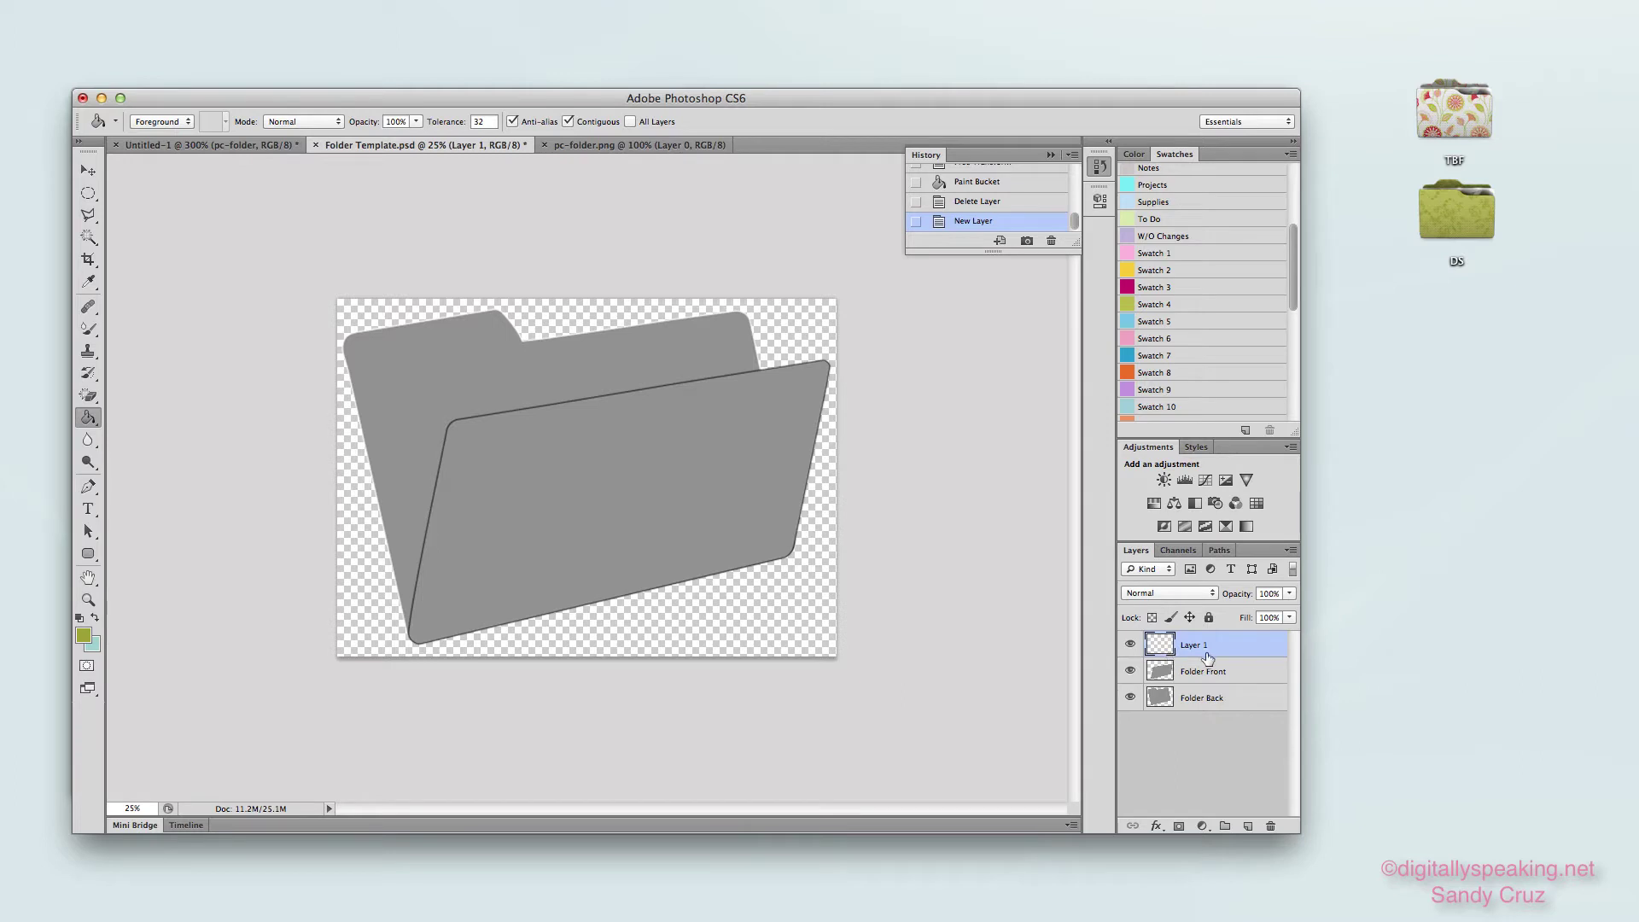
left_click(1211, 699)
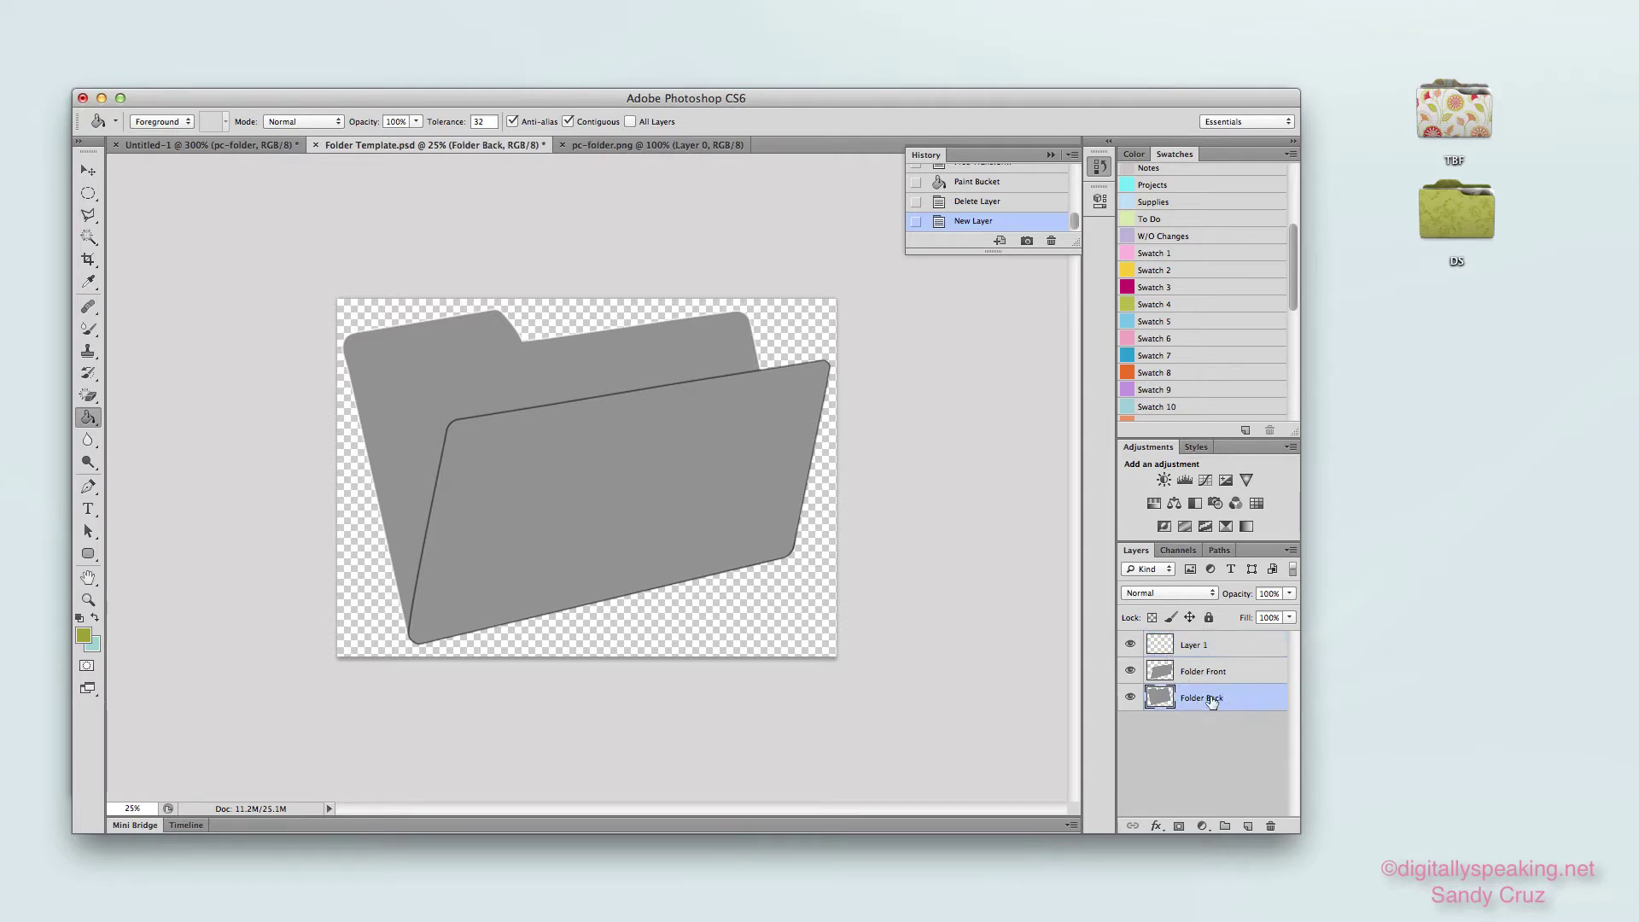
left_click(1248, 826)
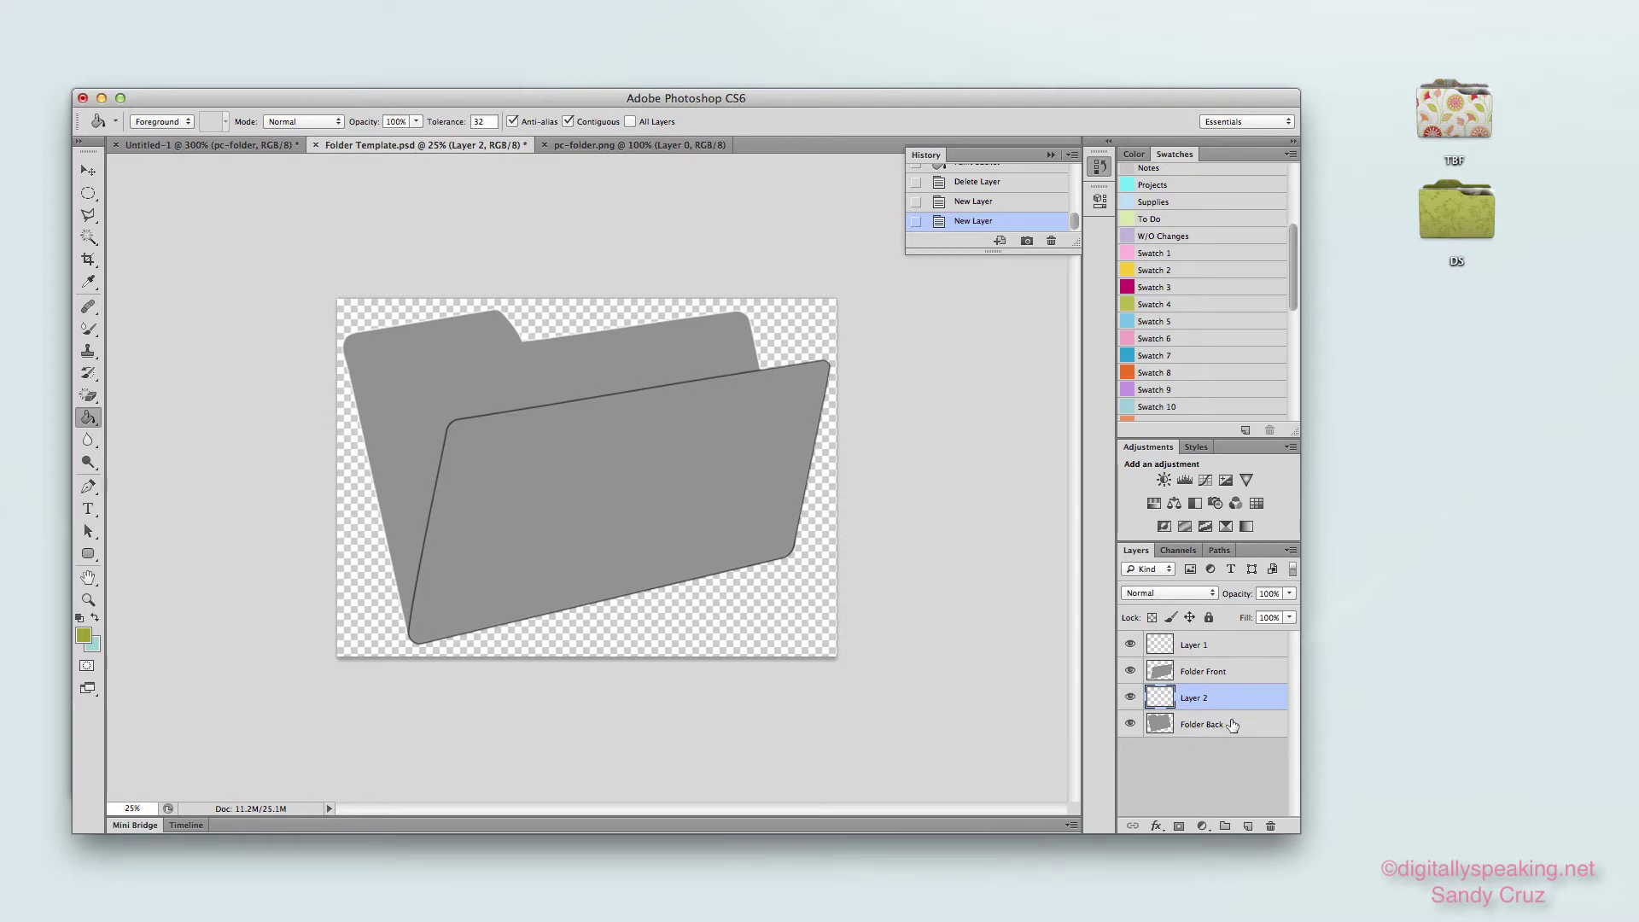
Place the orange flower pattern "Screen Shot 2013-03-06 at 8.37.55 PM" from the Art Gallery folder into the empty layer above Folder Front
left_click(1221, 646)
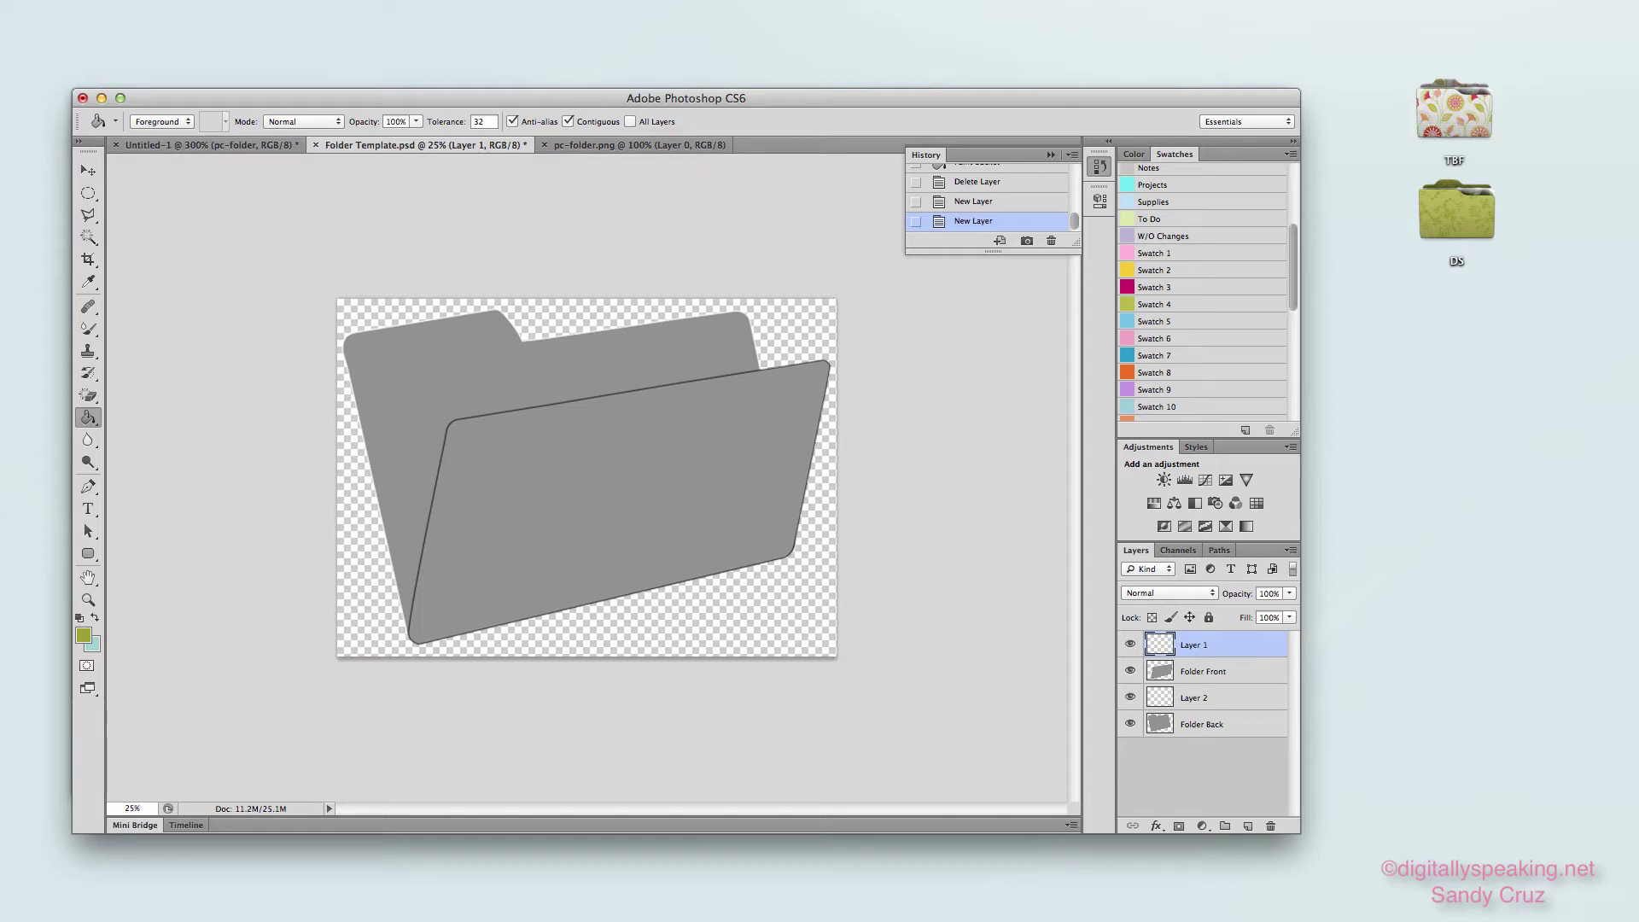
double_click(1455, 211)
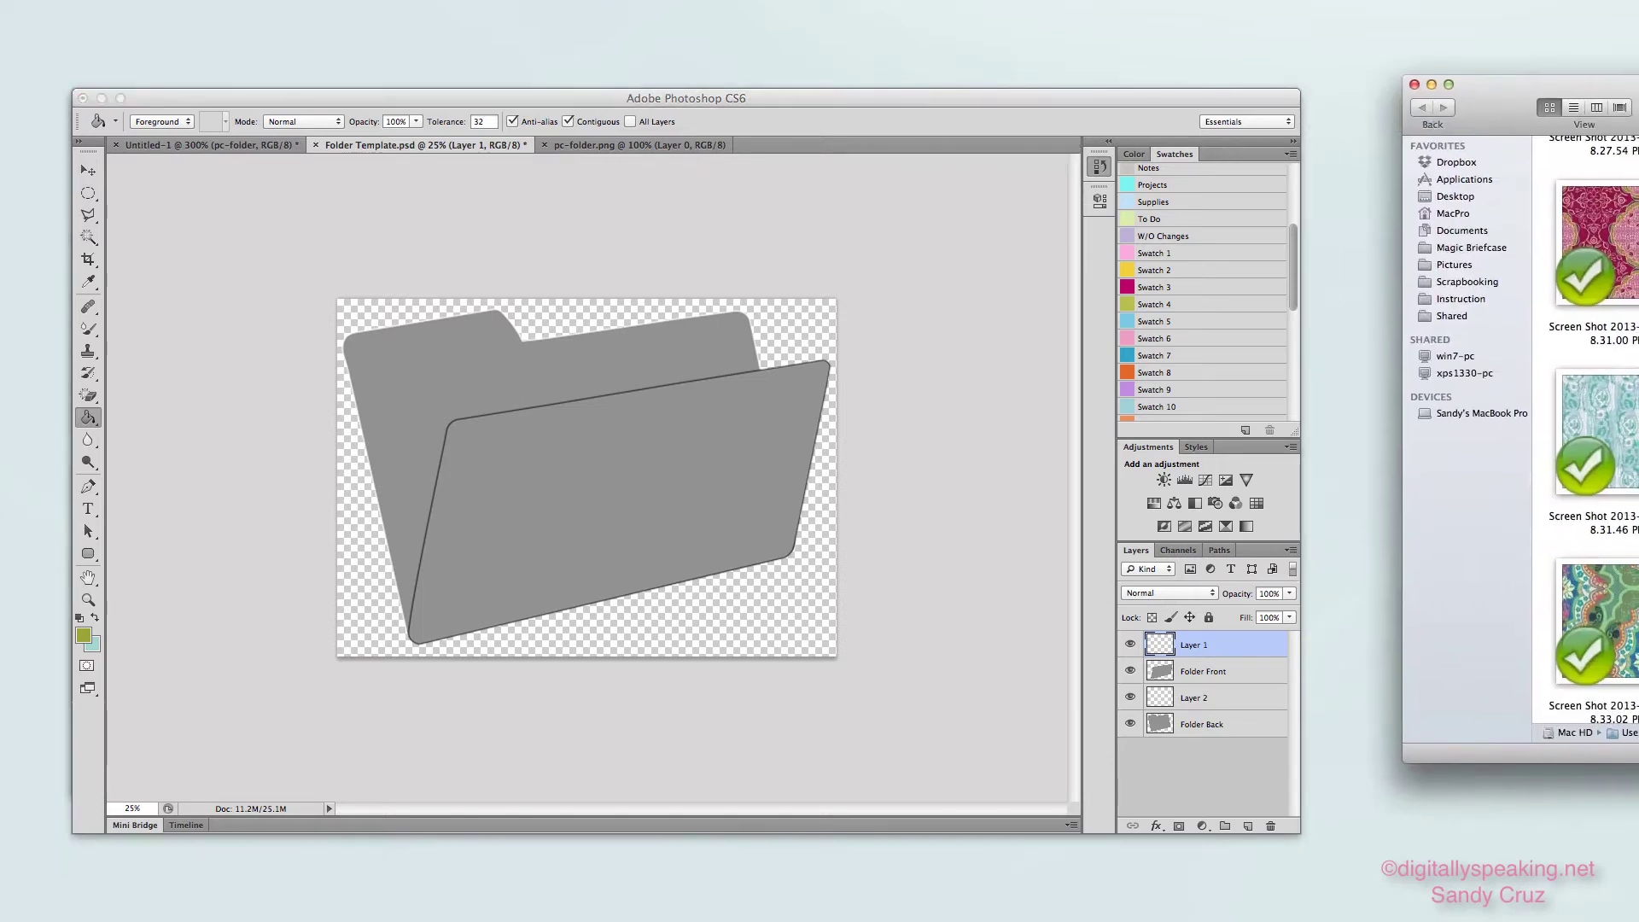
left_click_drag(1423, 214, 1322, 207)
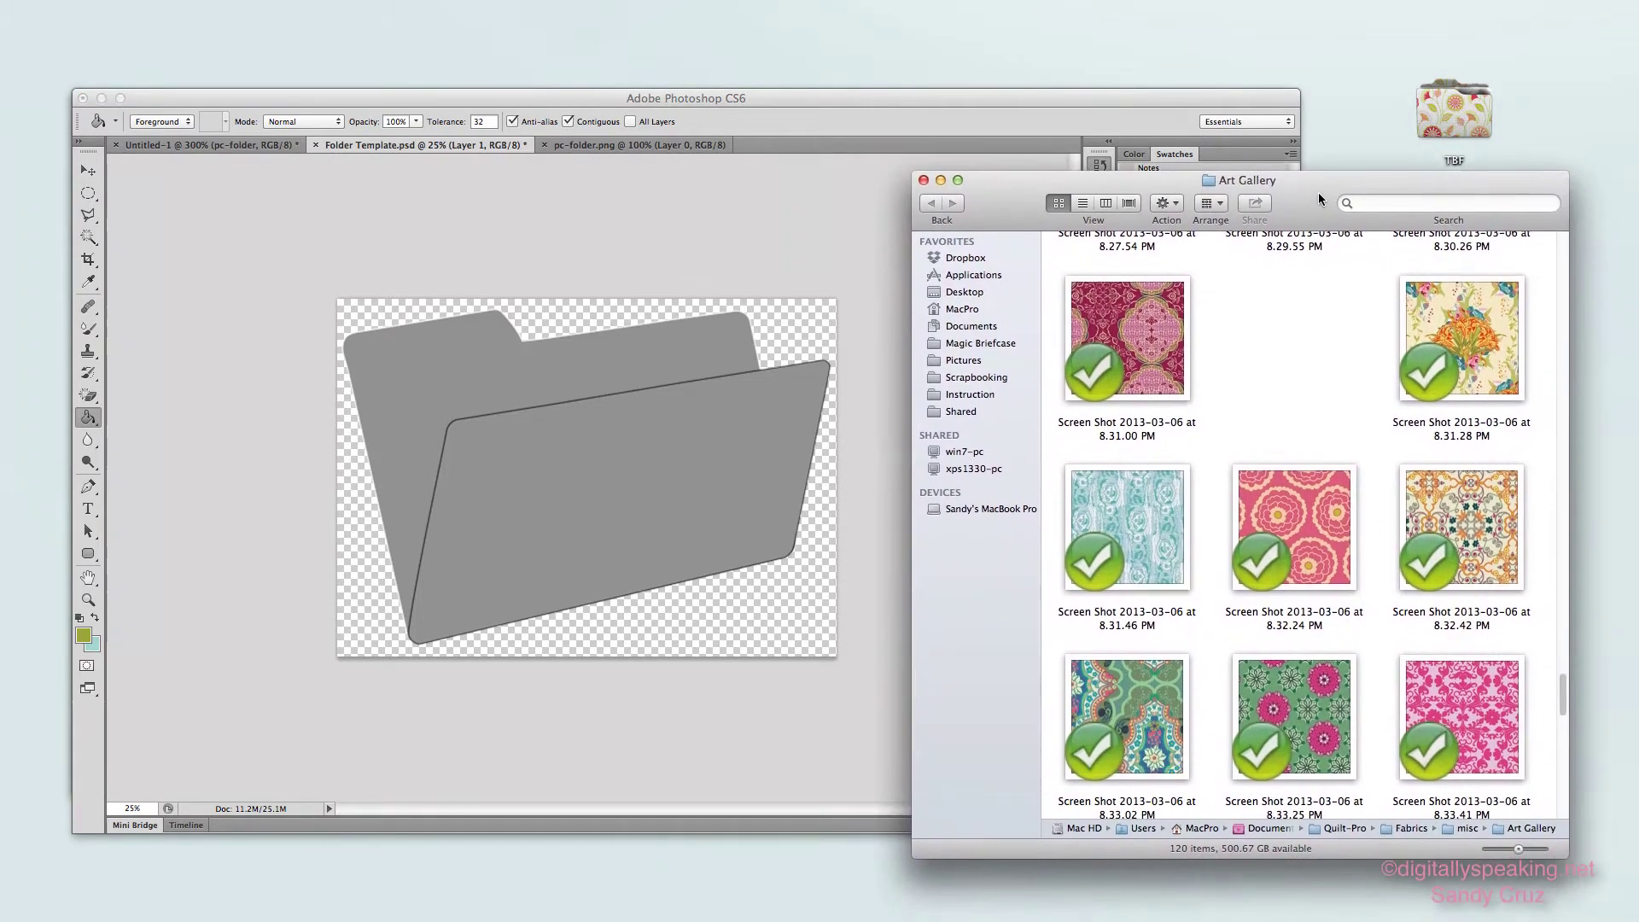
scroll(1401, 555, "down", 10)
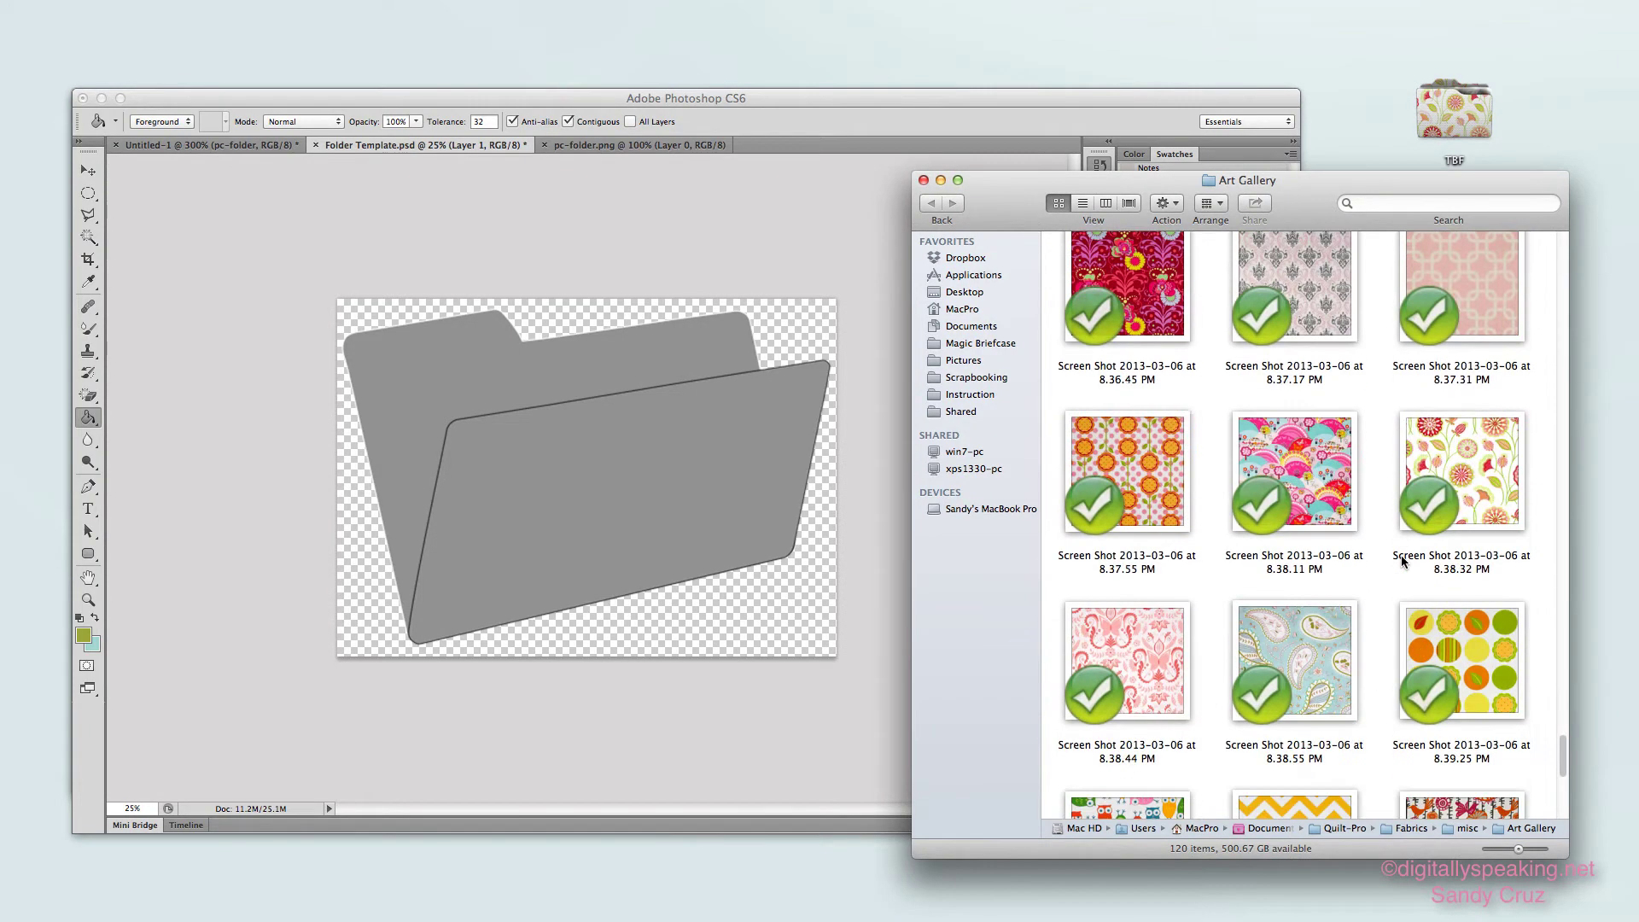
scroll(1406, 557, "up", 5)
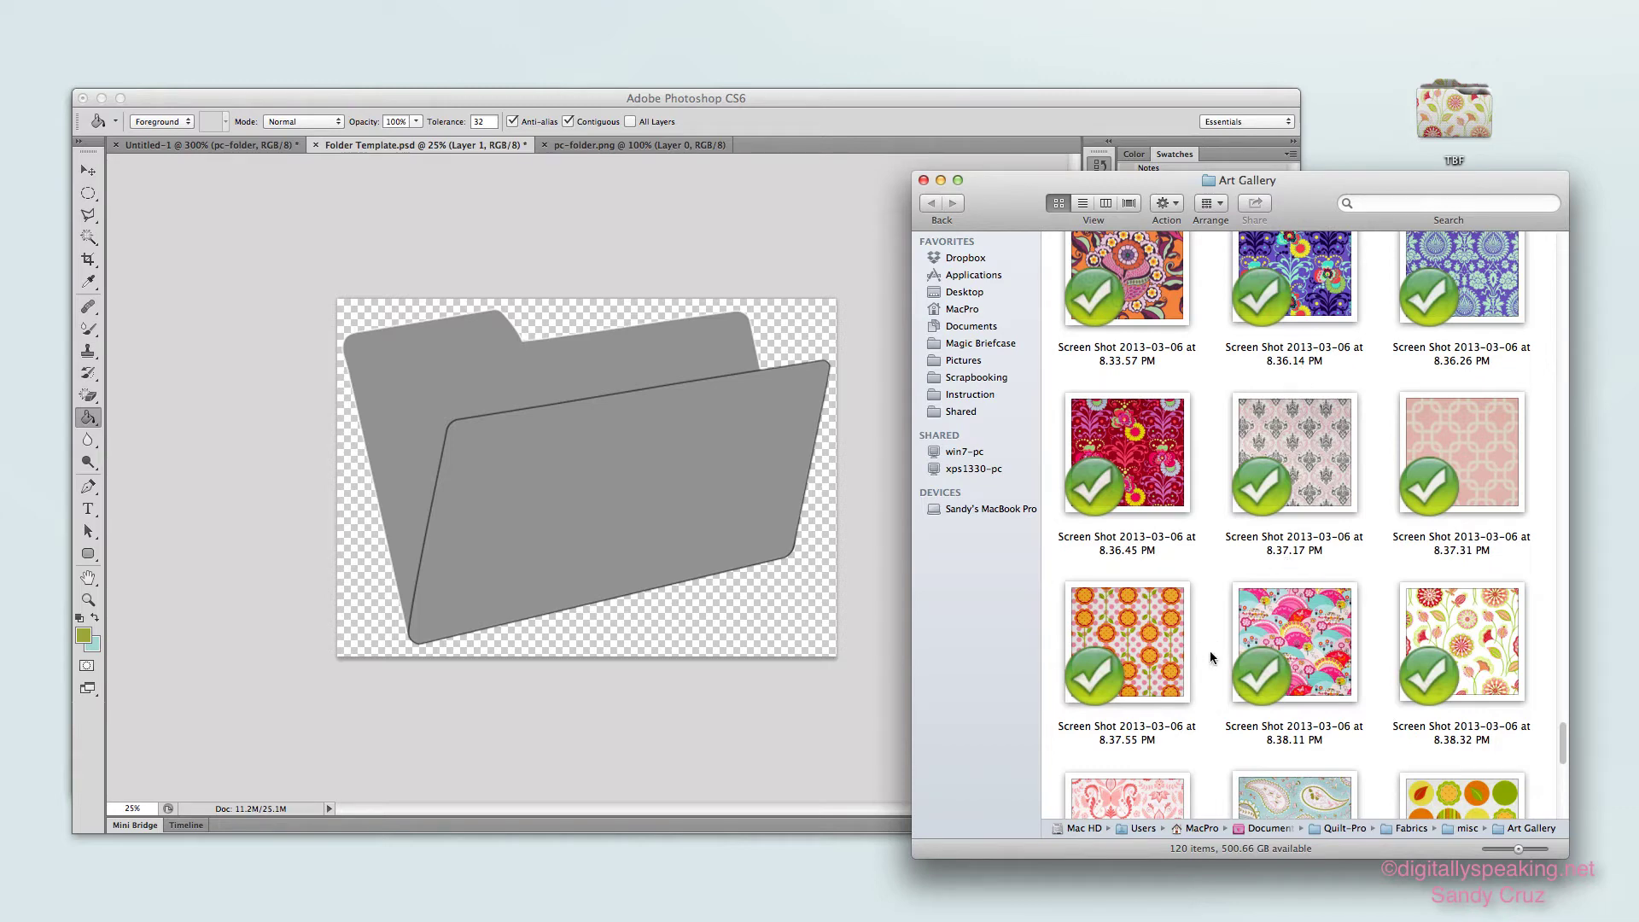
left_click_drag(1161, 632, 661, 476)
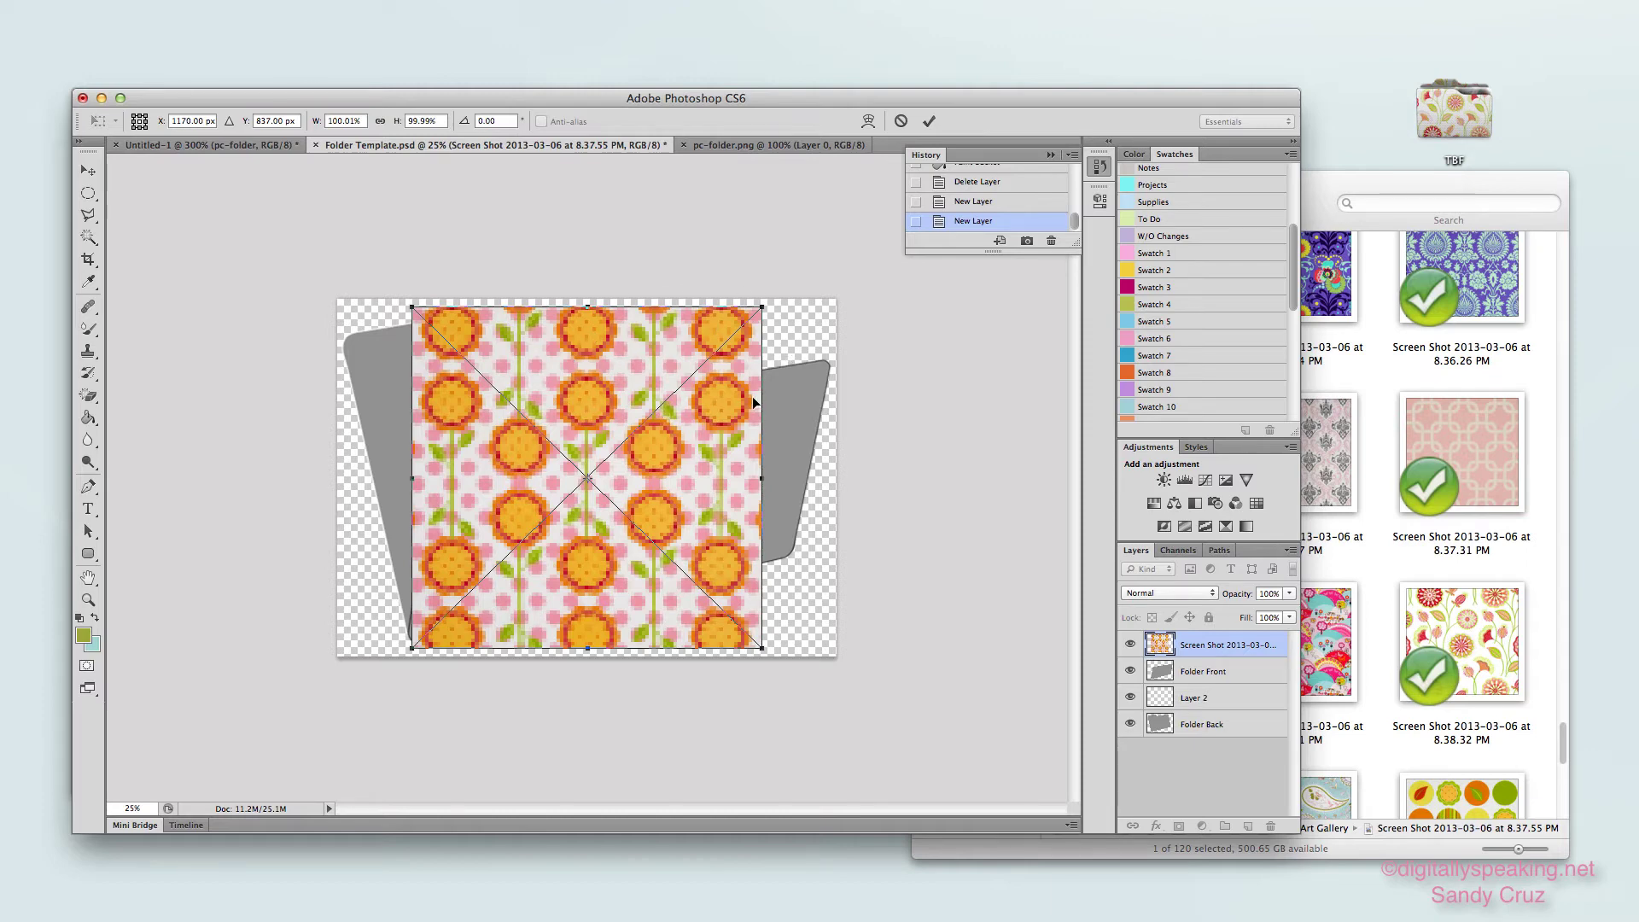
left_click(929, 122)
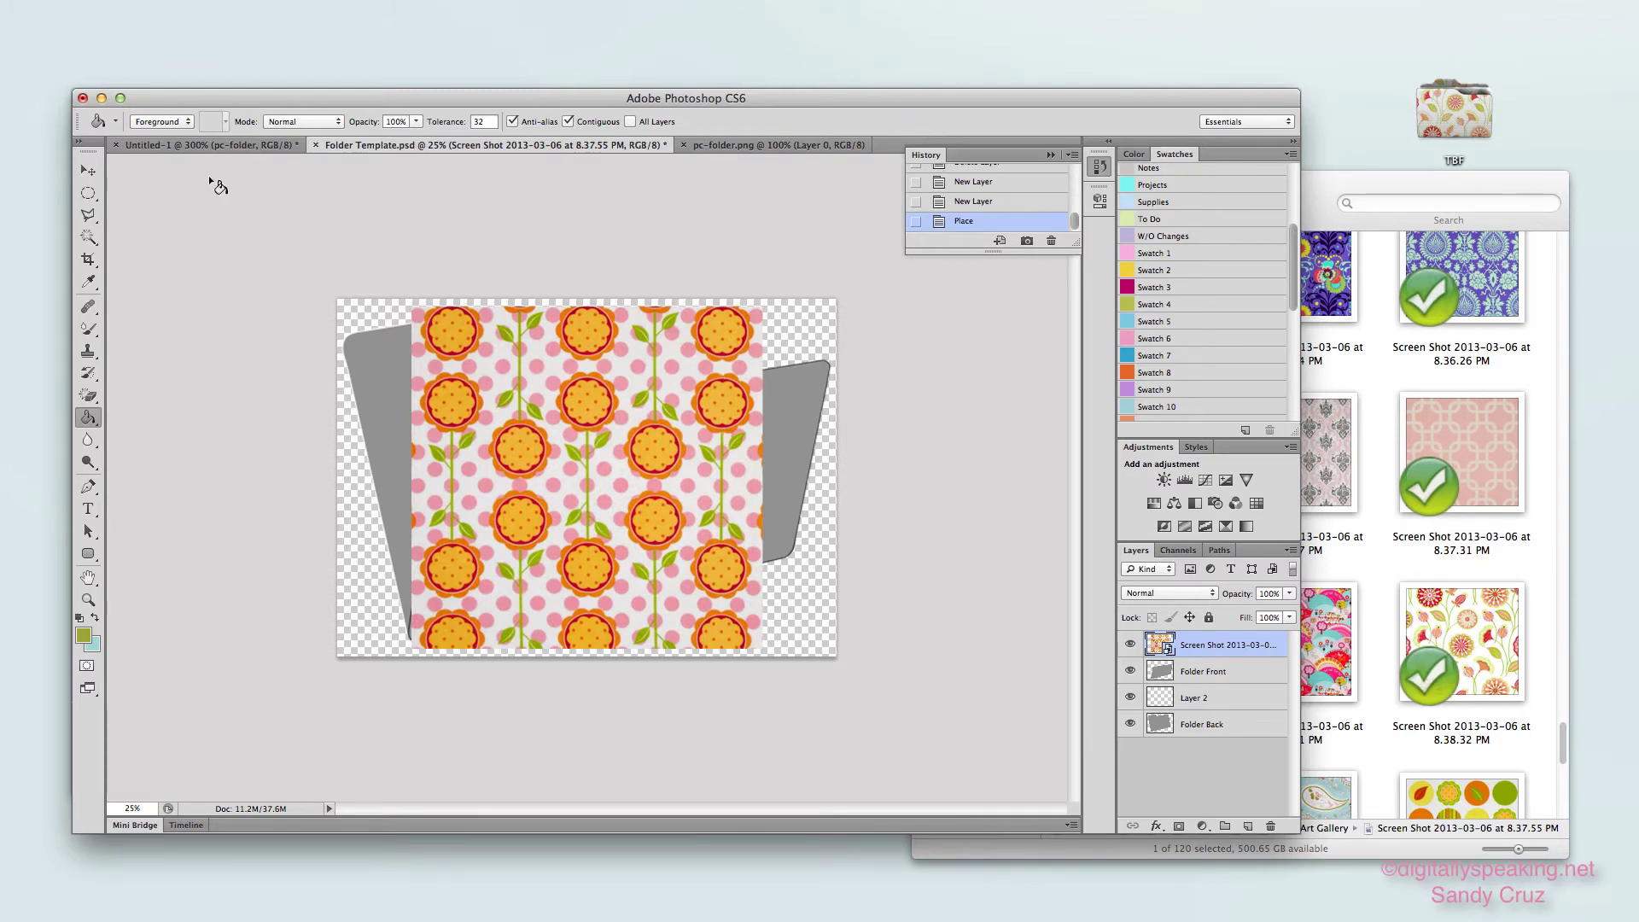
Move the flower pattern over the folder front and rotate it to about -9.05° to follow the folder's slant
left_click(88, 171)
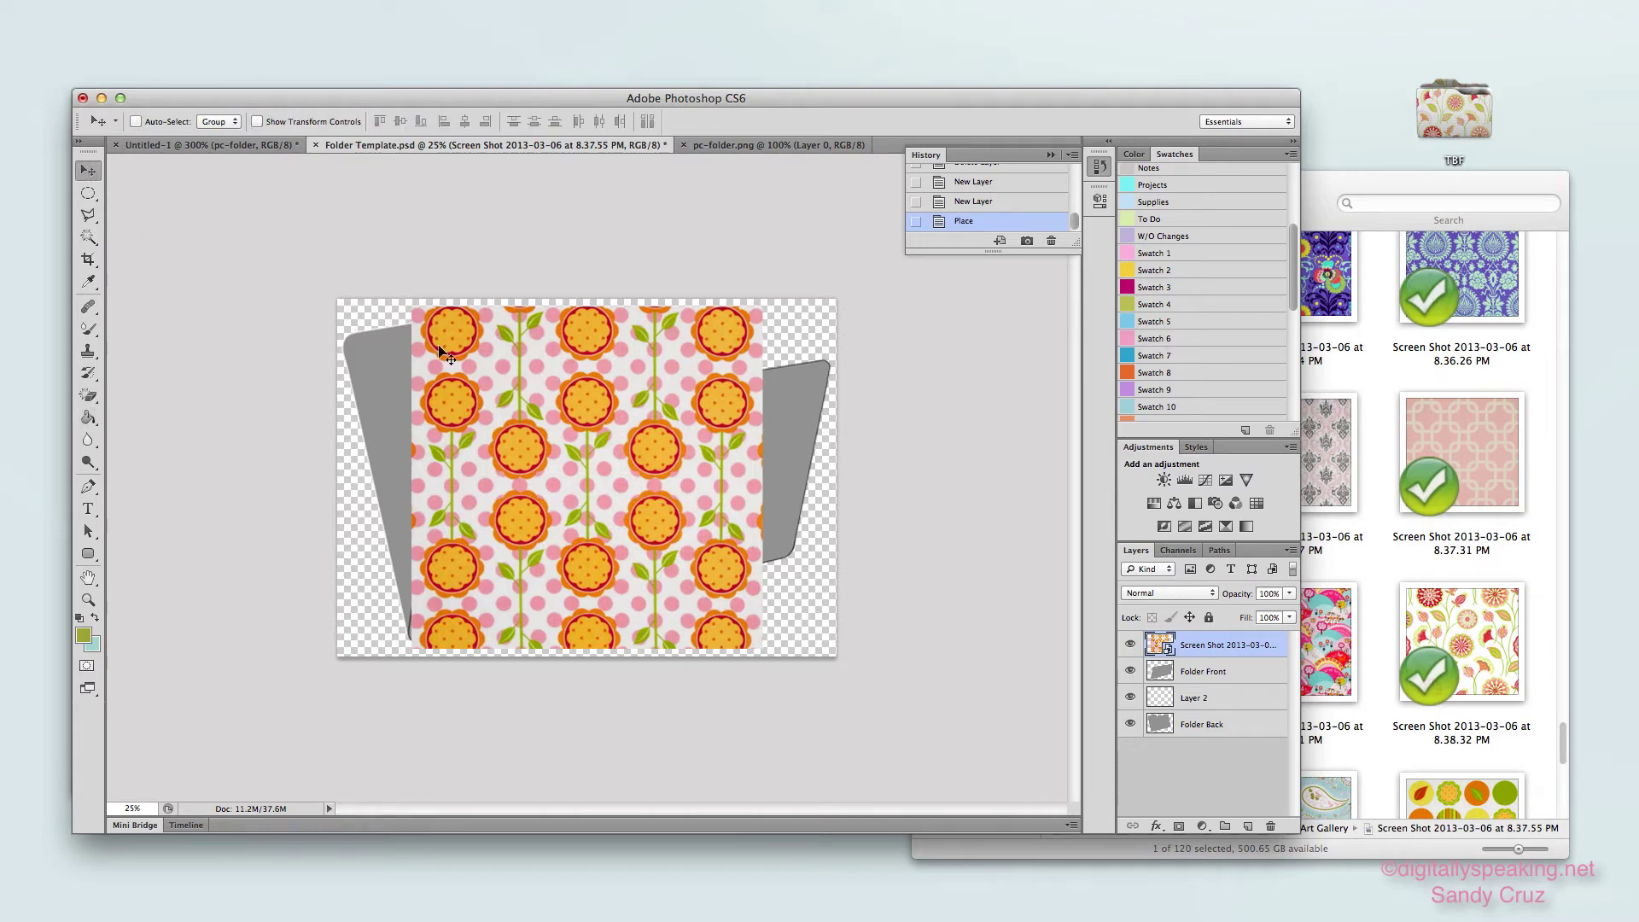
left_click_drag(586, 381, 635, 502)
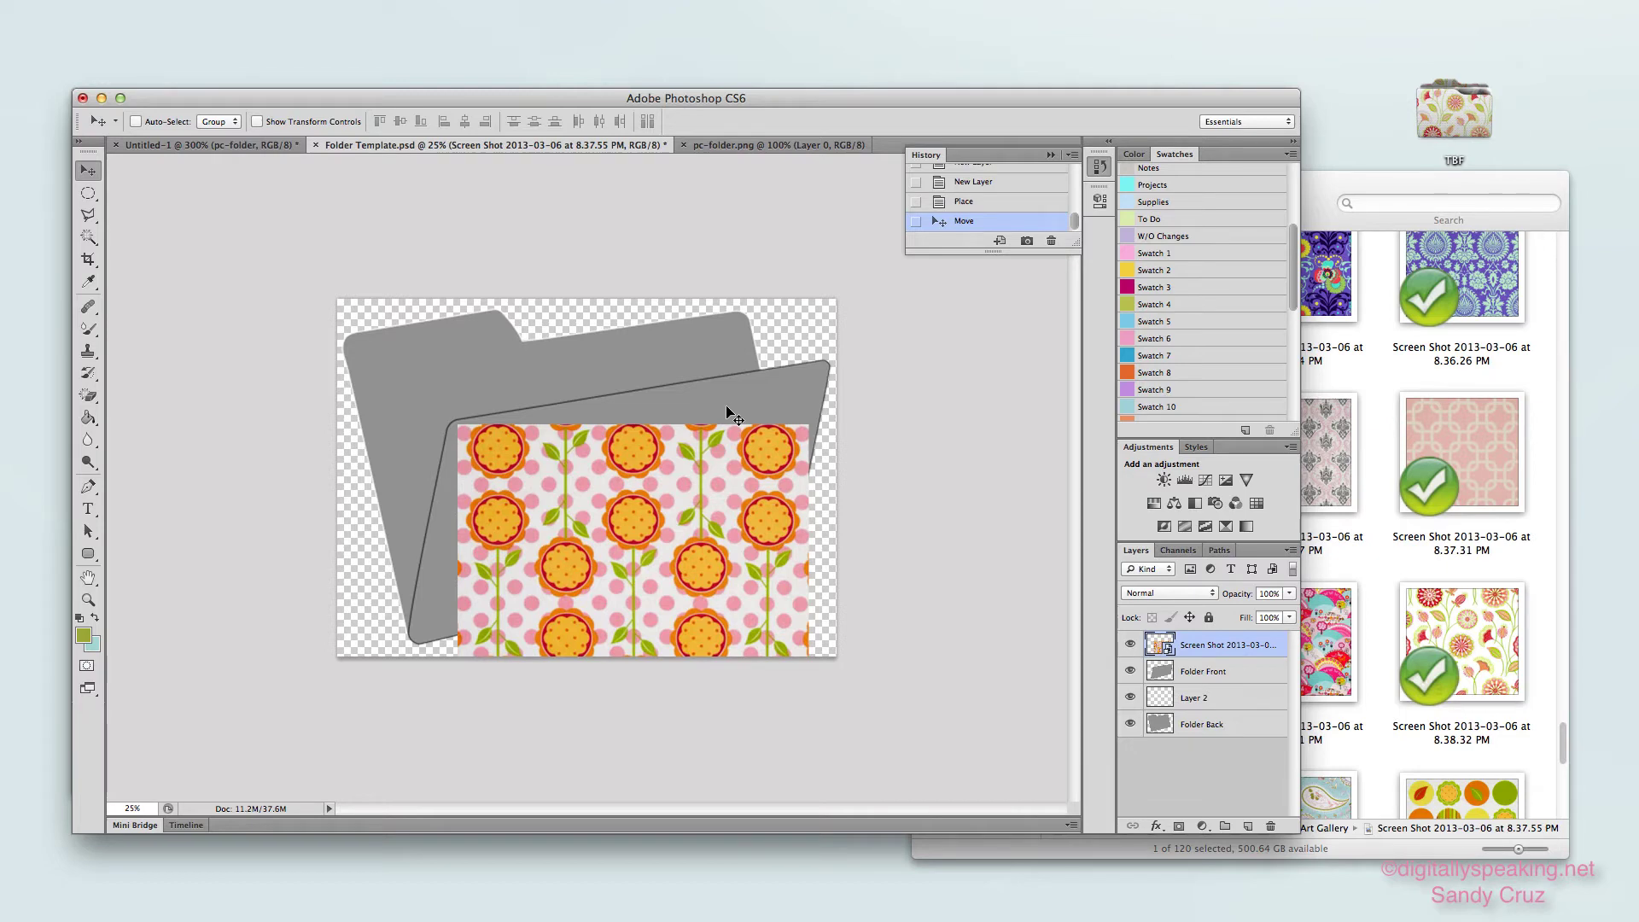
key("super+t")
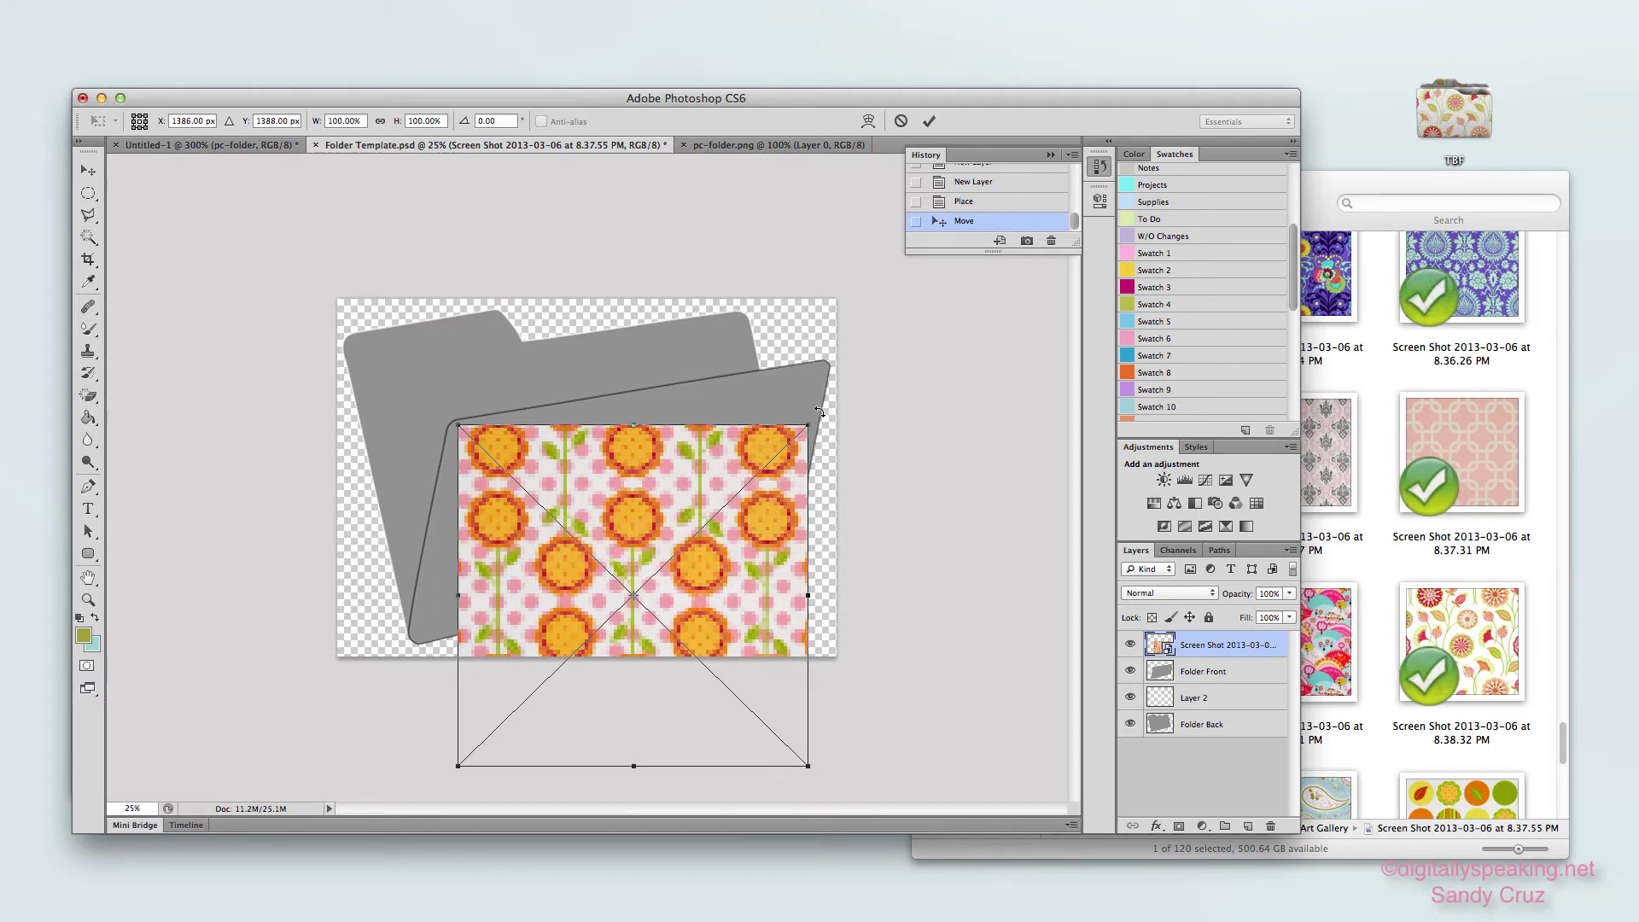
left_click_drag(818, 411, 794, 375)
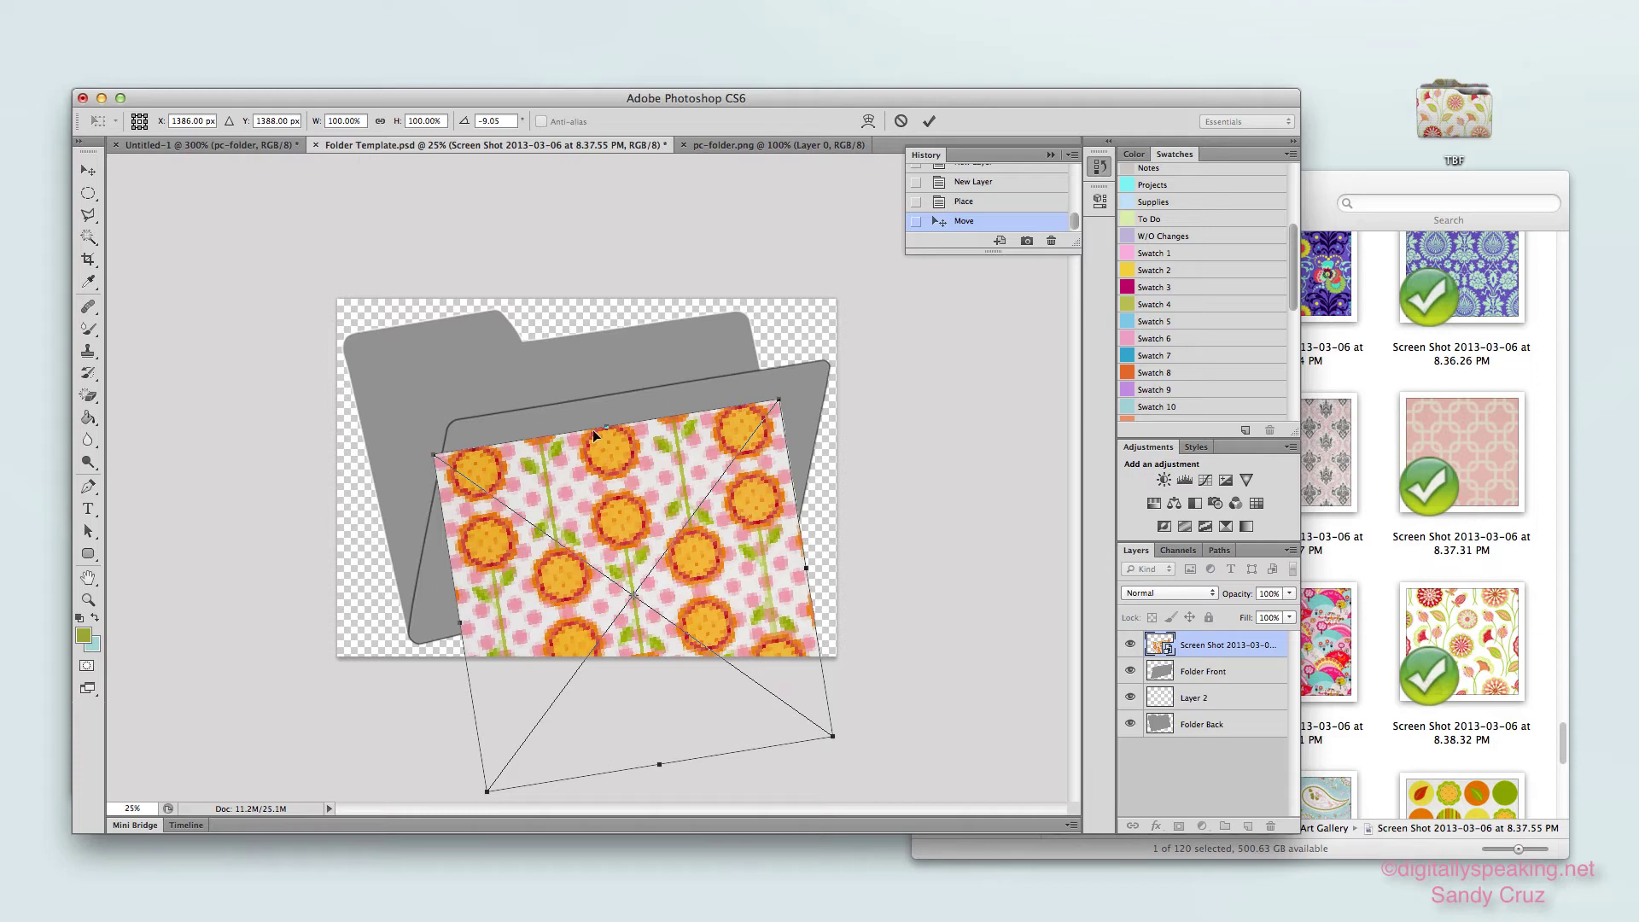
left_click_drag(651, 483, 693, 458)
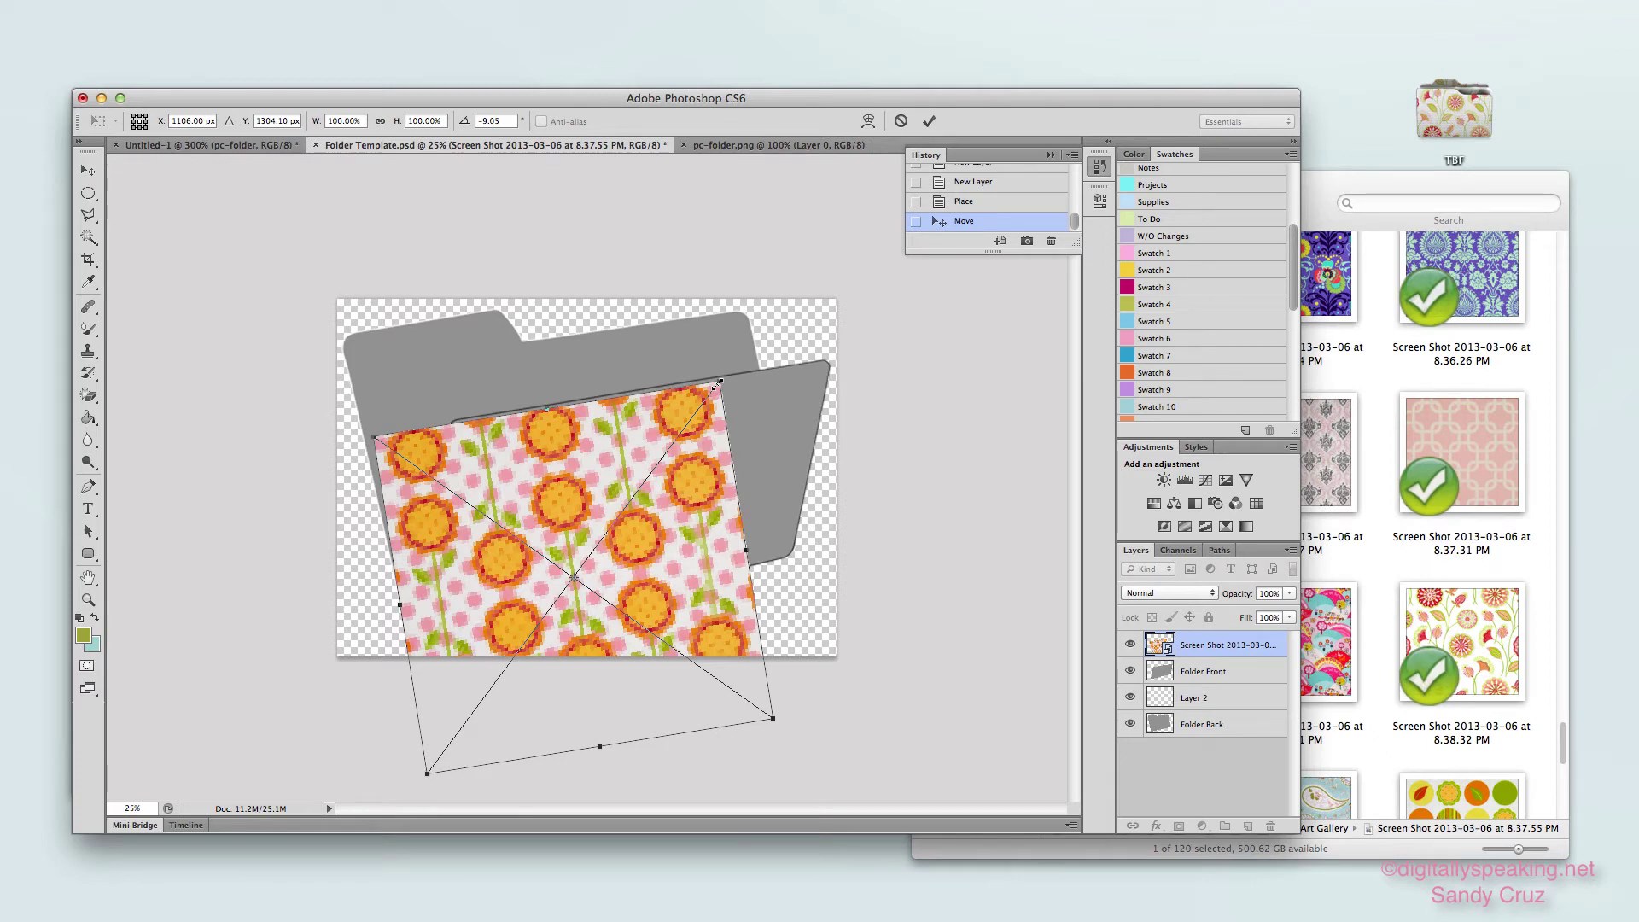
Scale the flower pattern proportionally to about 133% to cover the folder front, and clip it to the Folder Front layer
left_click_drag(718, 384, 867, 294)
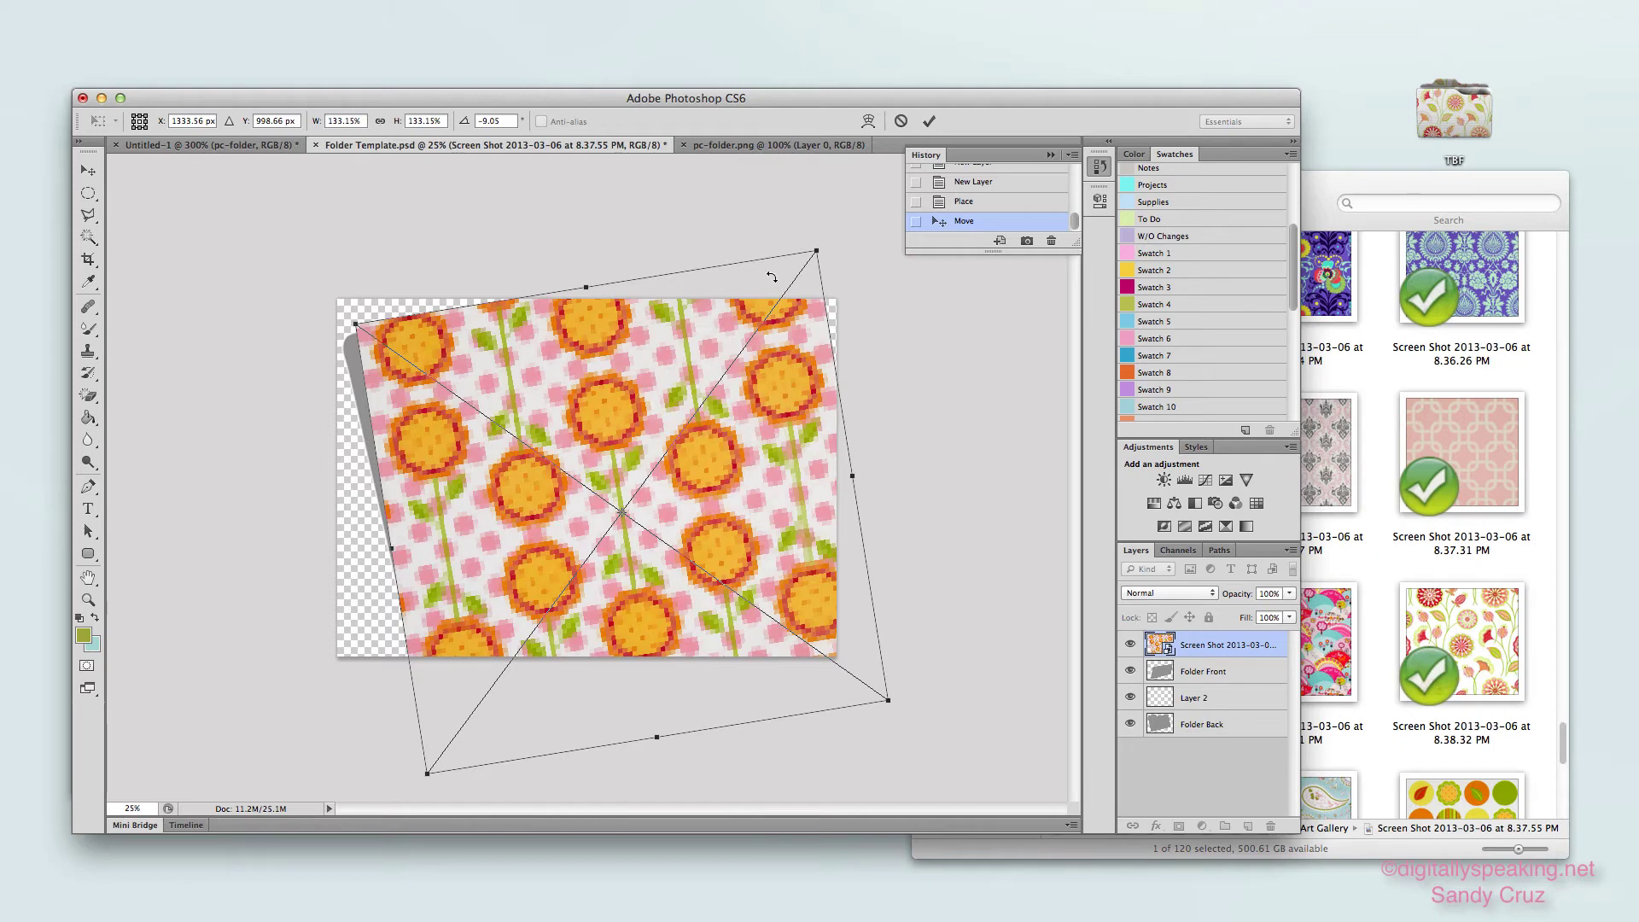
left_click(929, 121)
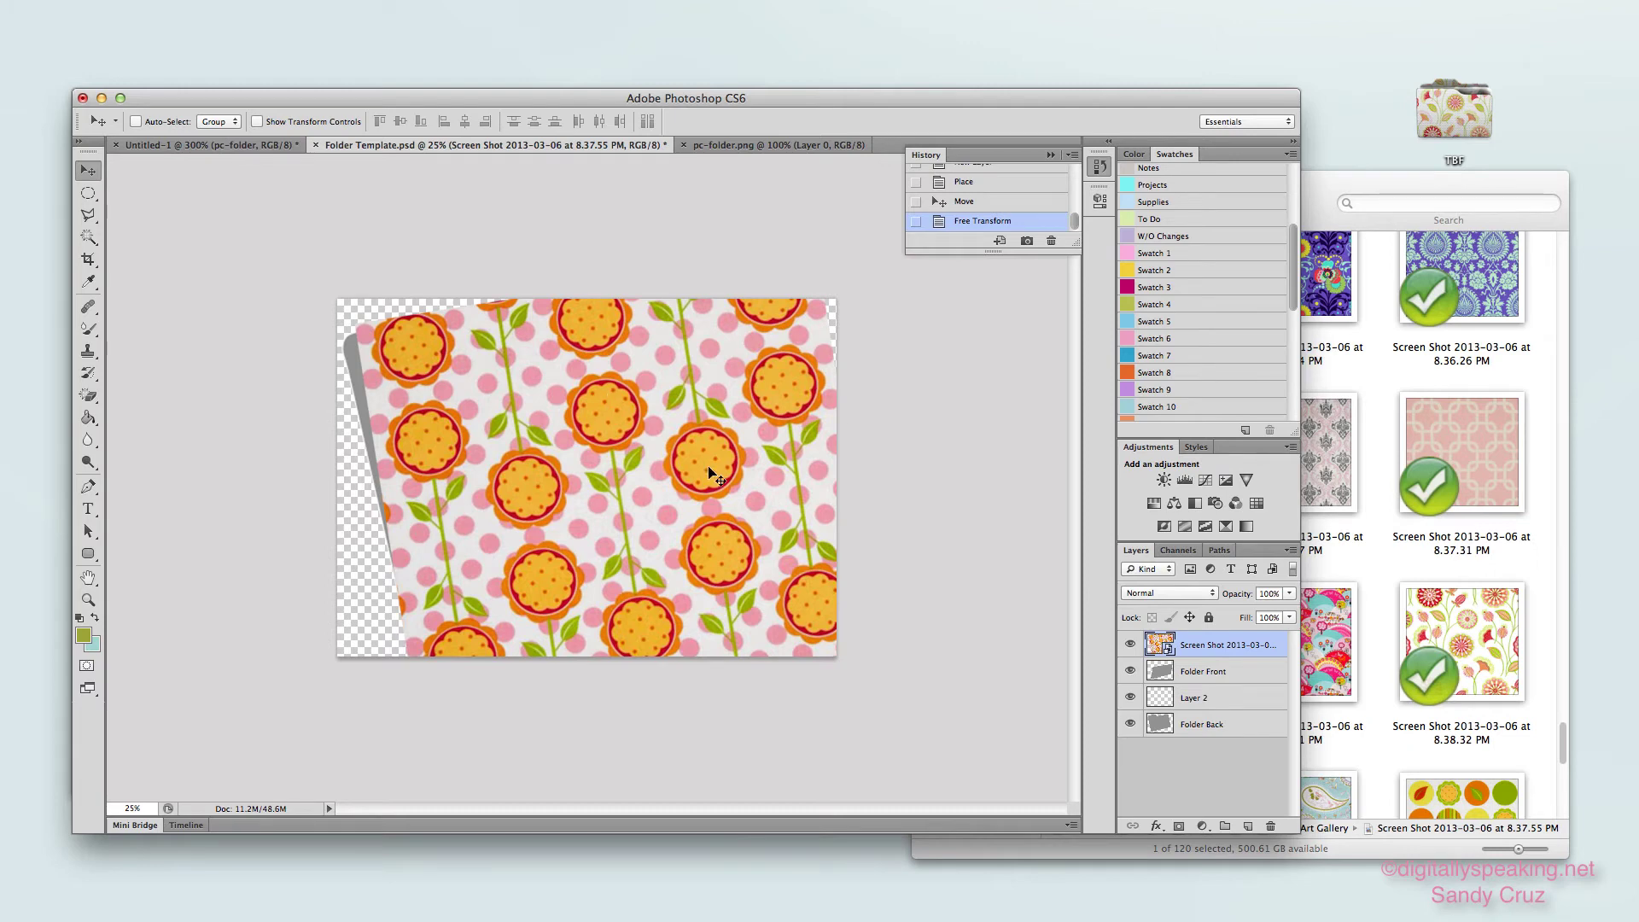
left_click(1219, 656, "alt")
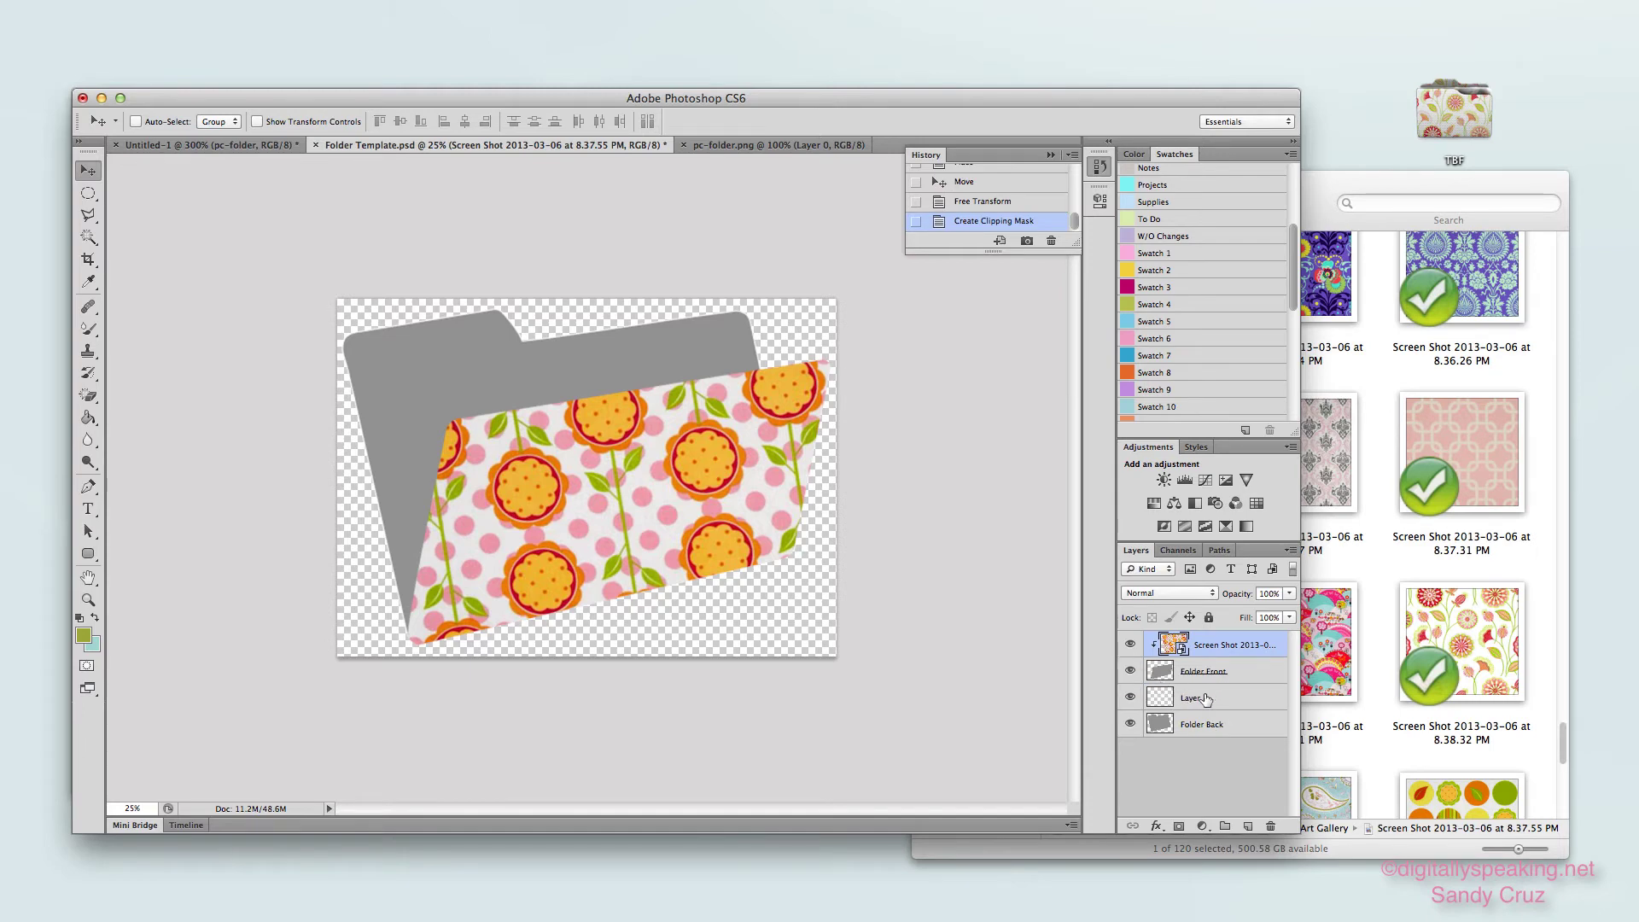
Fill Layer 2, the empty layer above Folder Back, with the current green foreground color using the Paint Bucket
left_click(1207, 700)
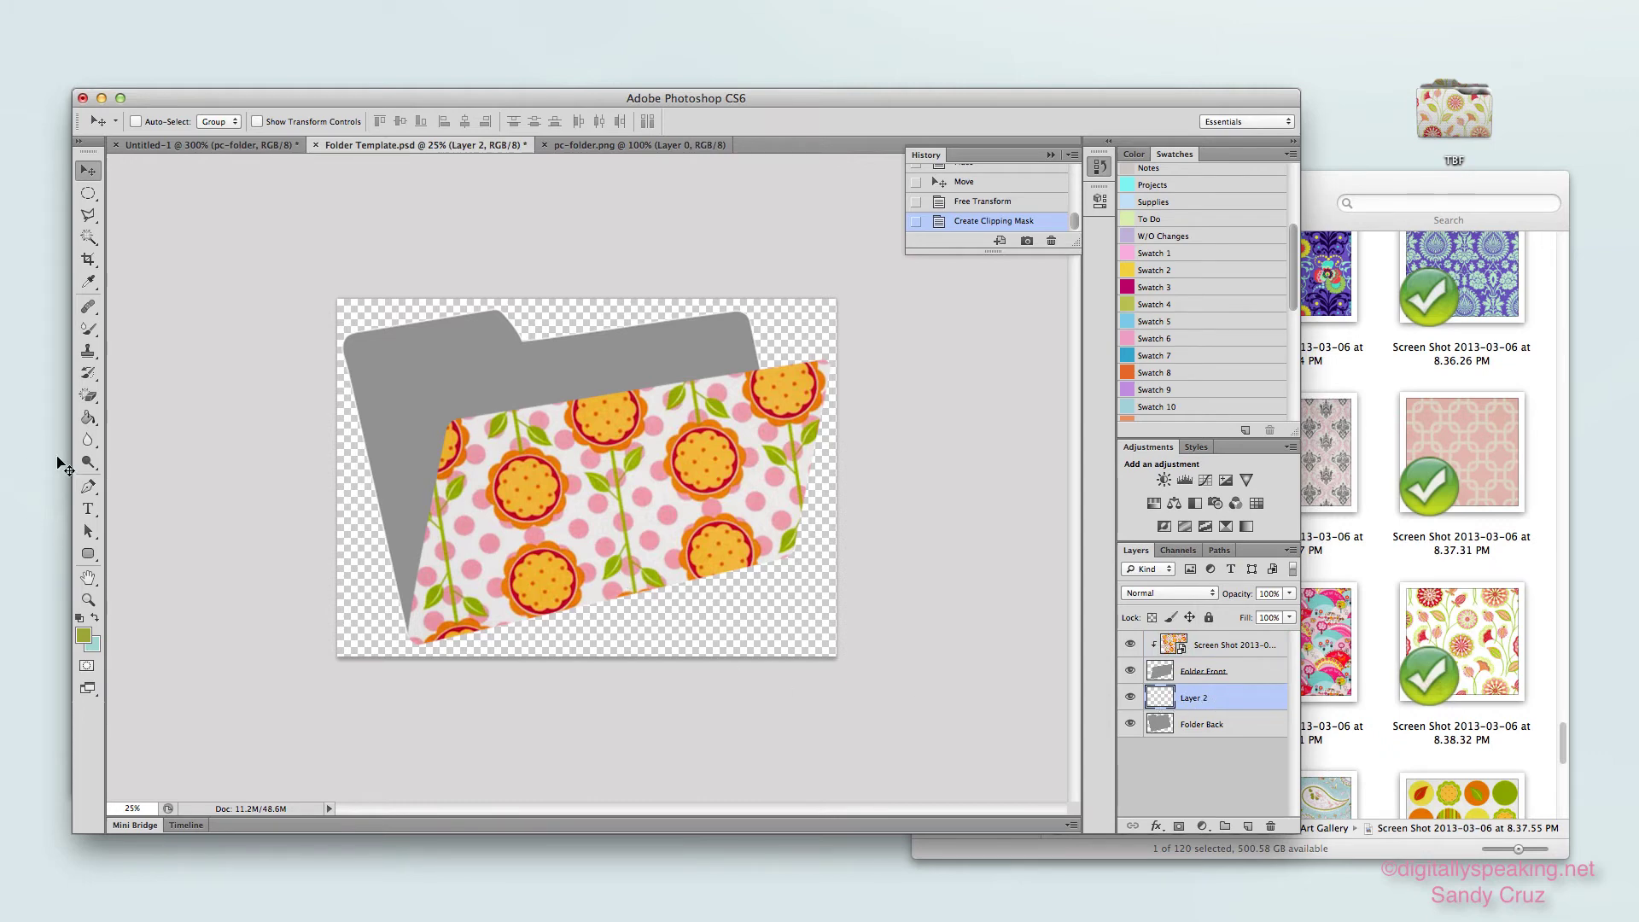
left_click(88, 418)
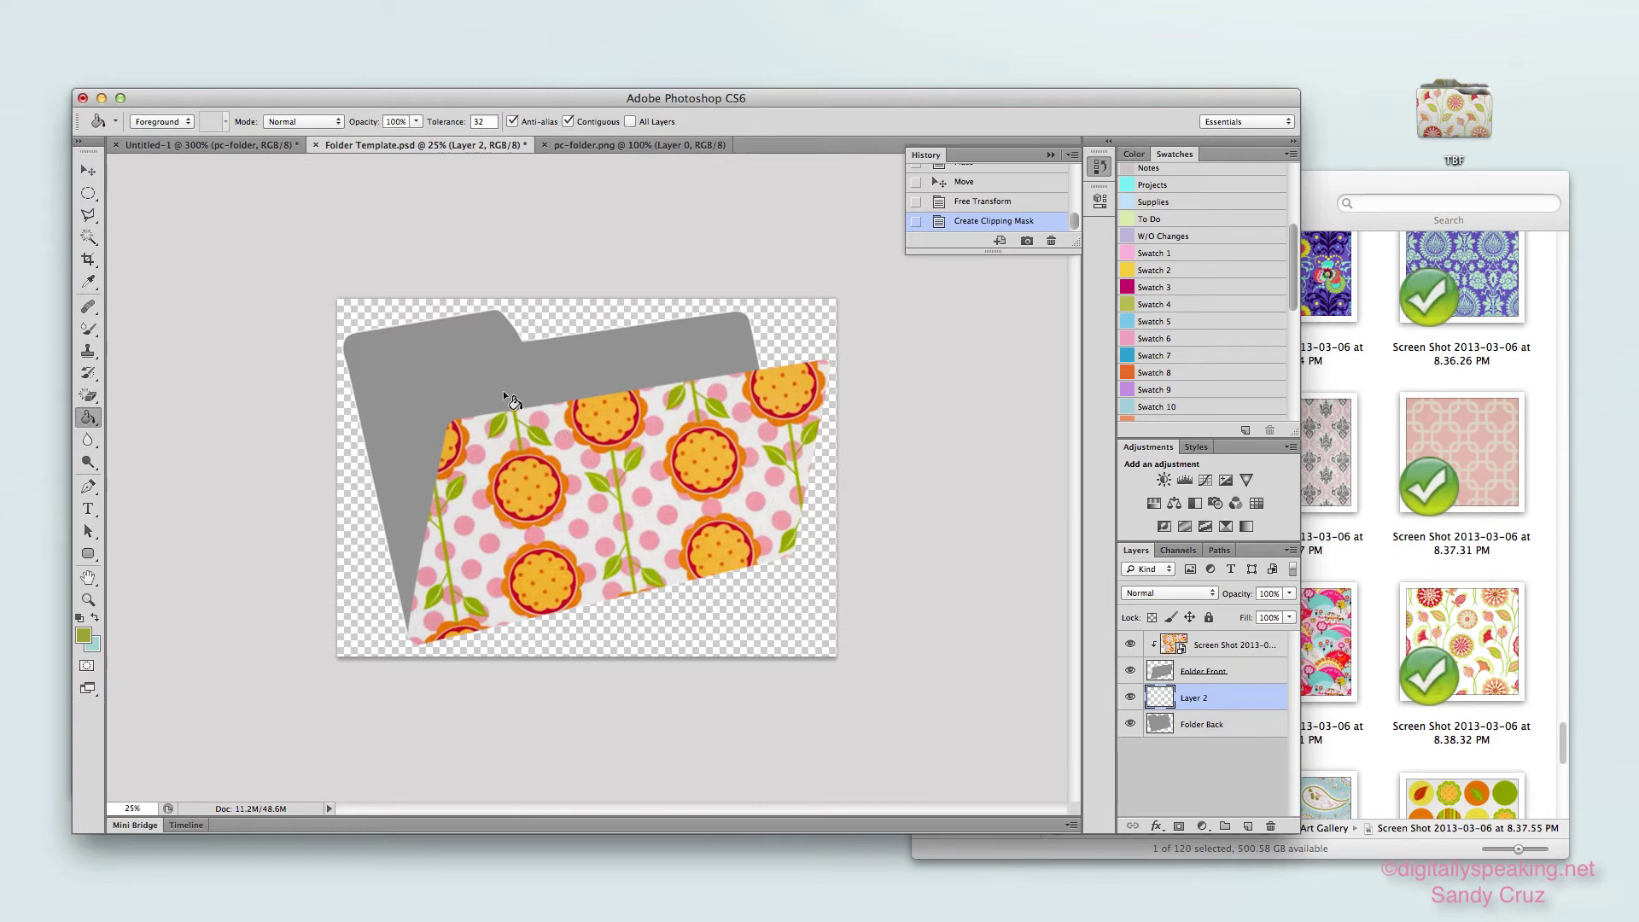
left_click(495, 356)
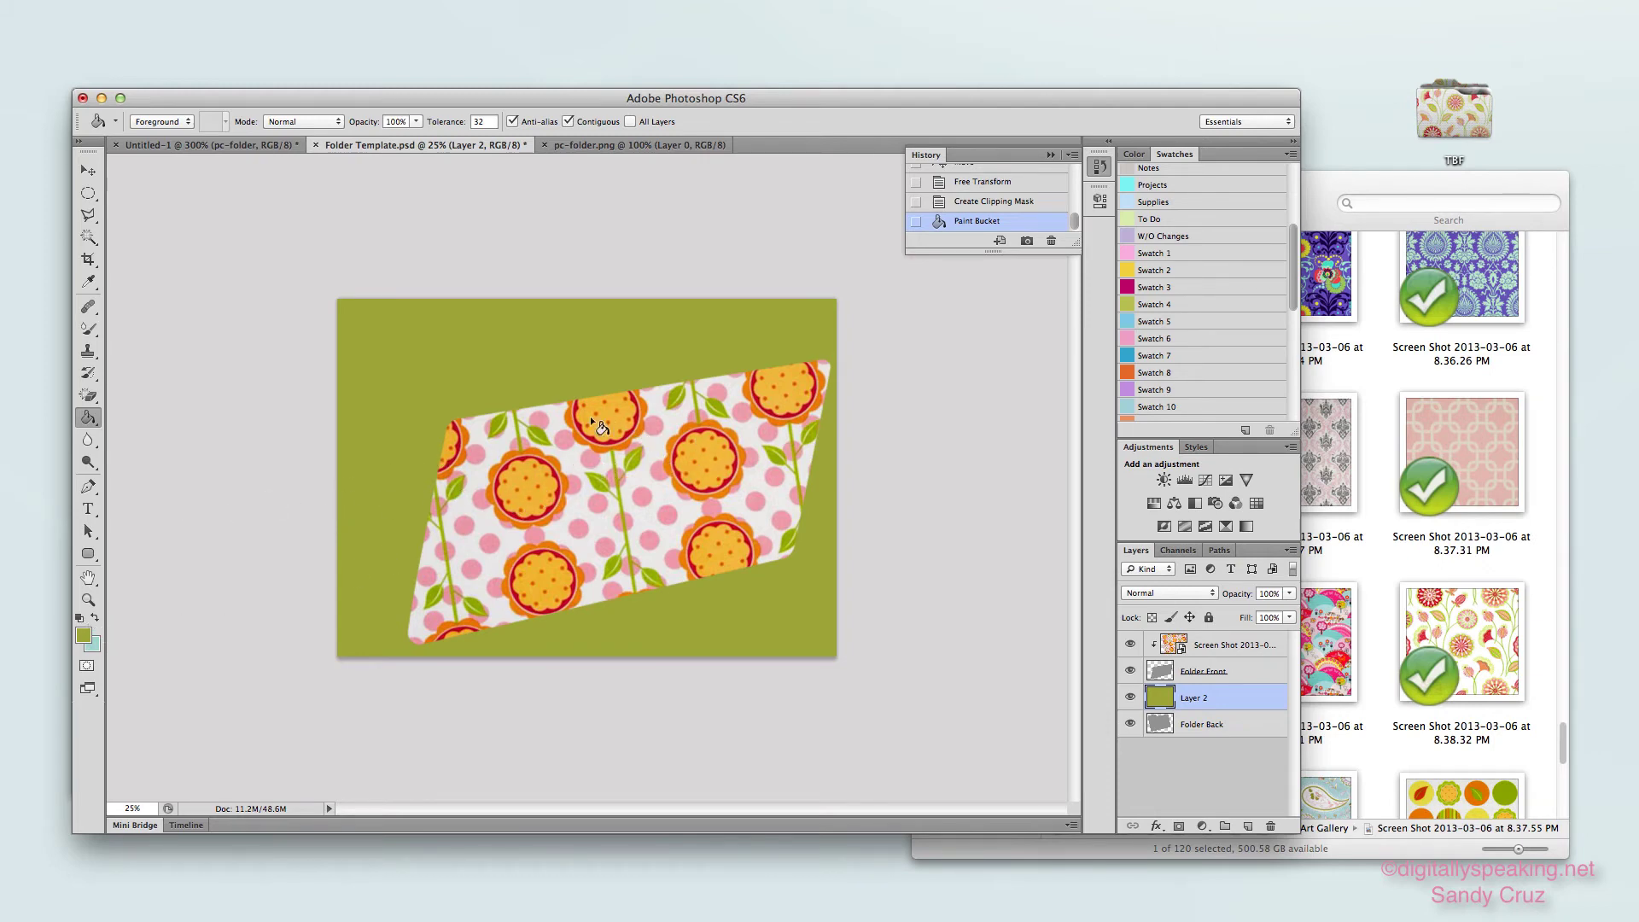
Set the foreground color to an orange sampled from a flower in the pattern and refill Layer 2 with it
left_click(83, 636)
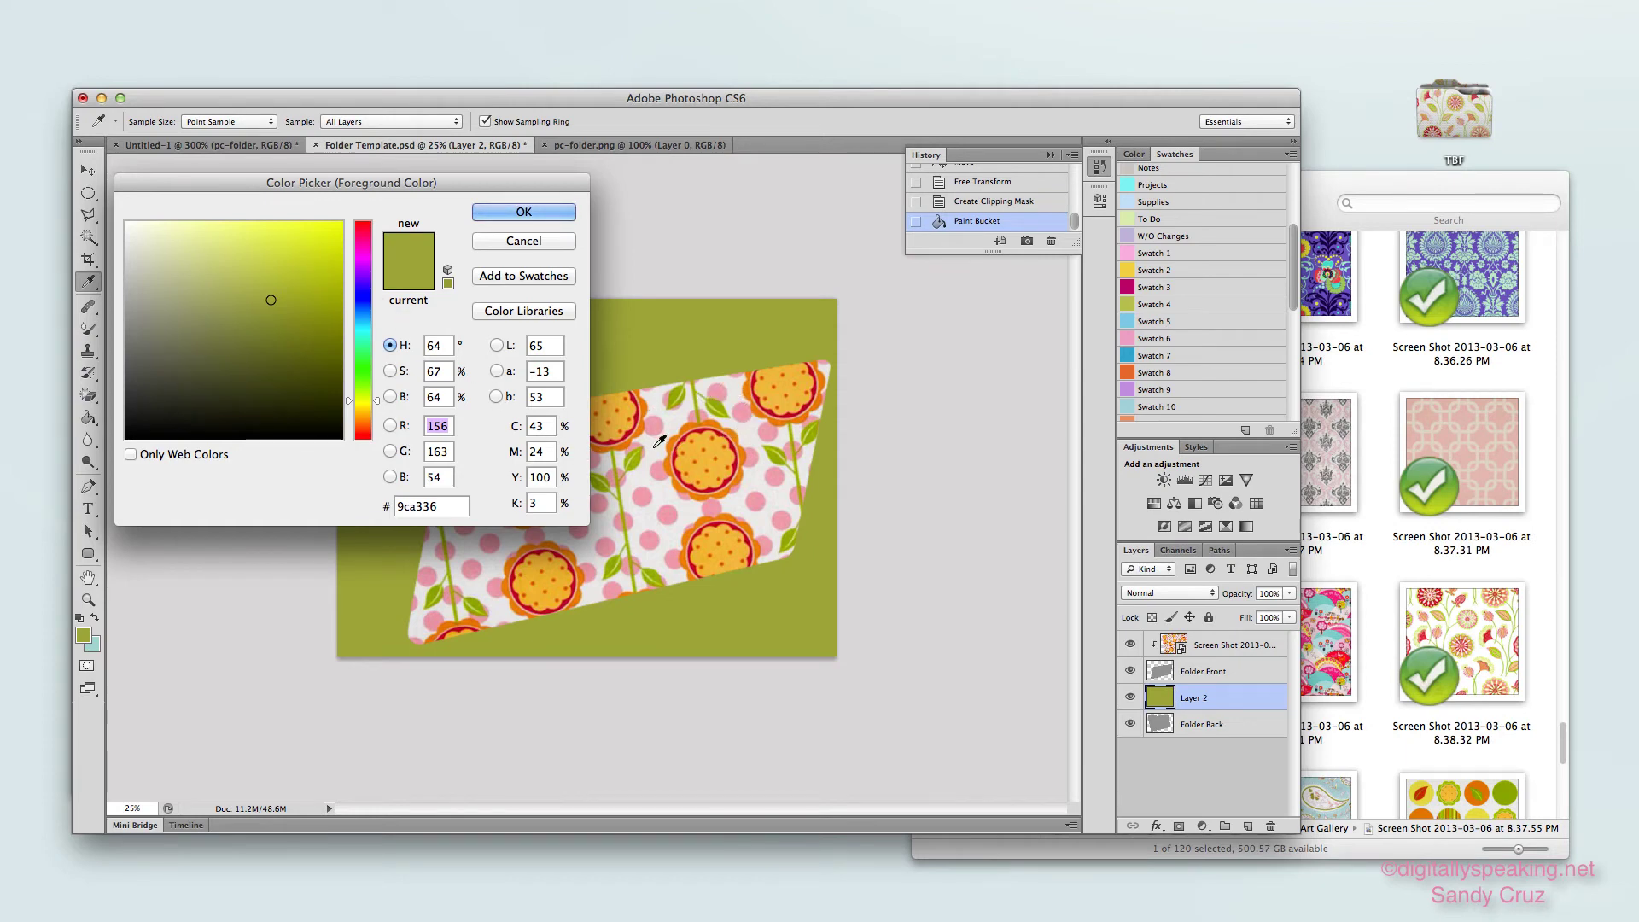
left_click(740, 432)
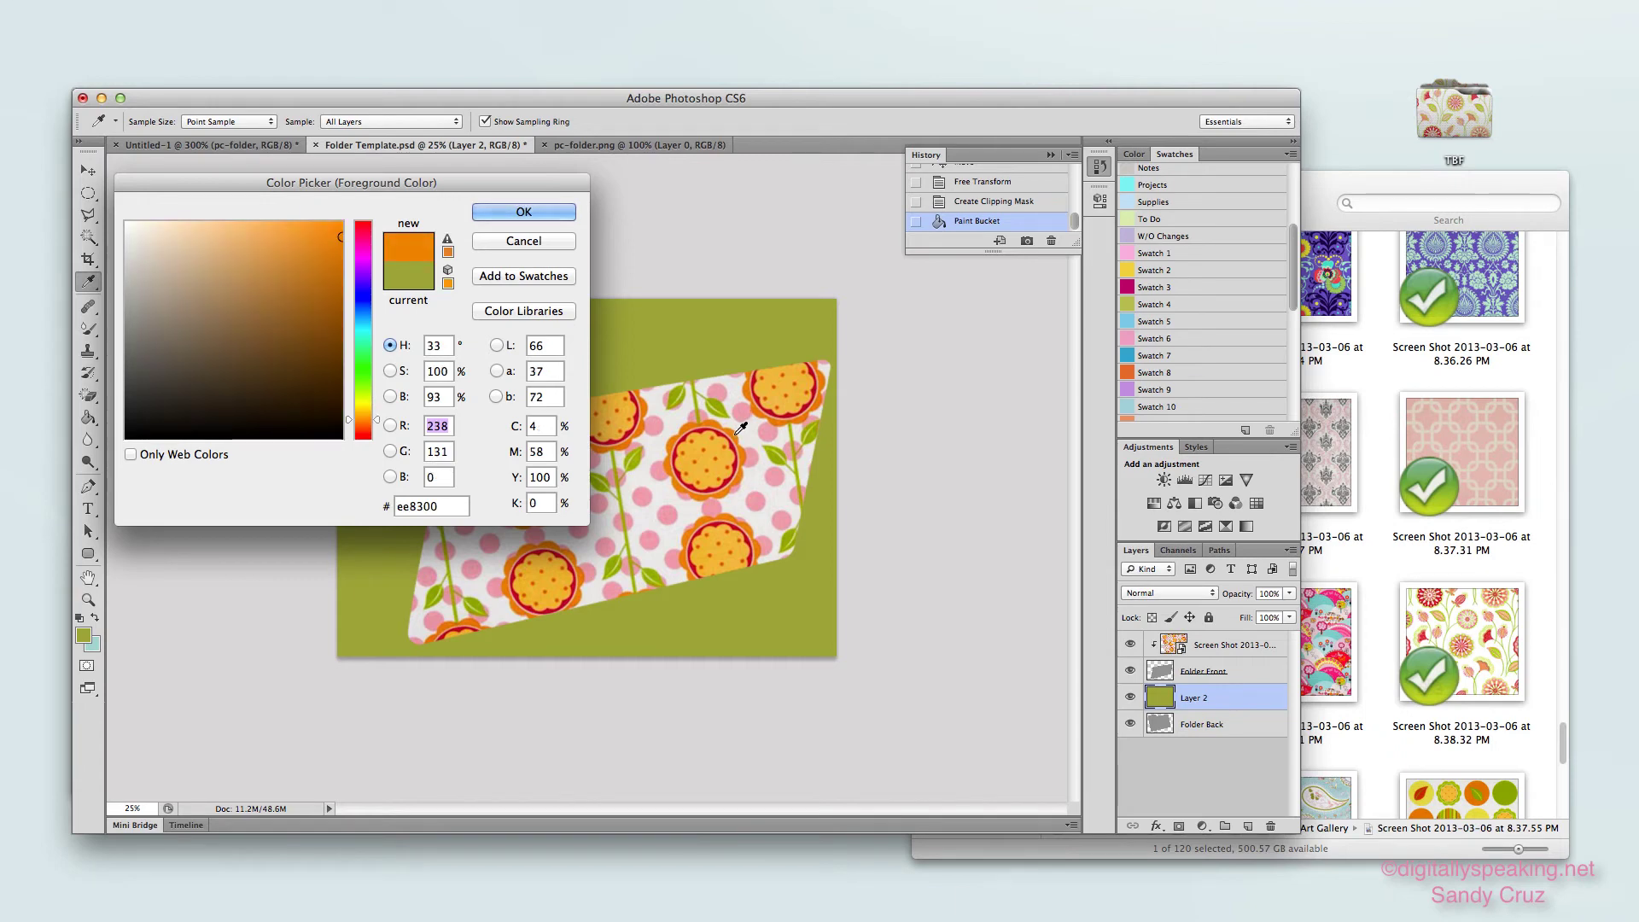
left_click(741, 427)
key("Return")
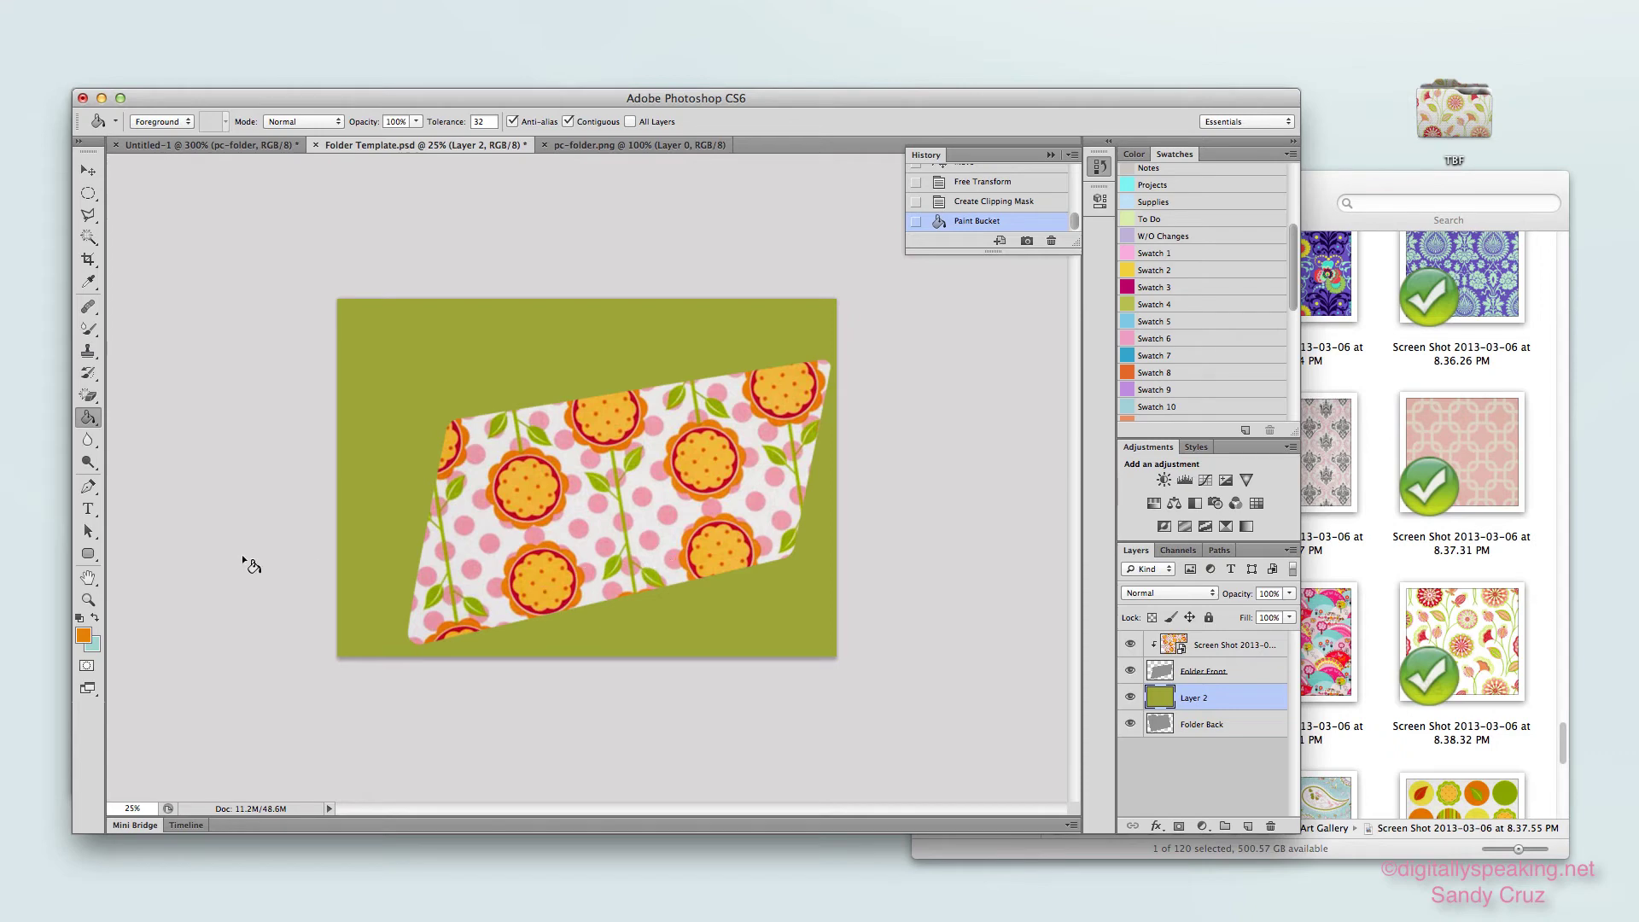
left_click(591, 344)
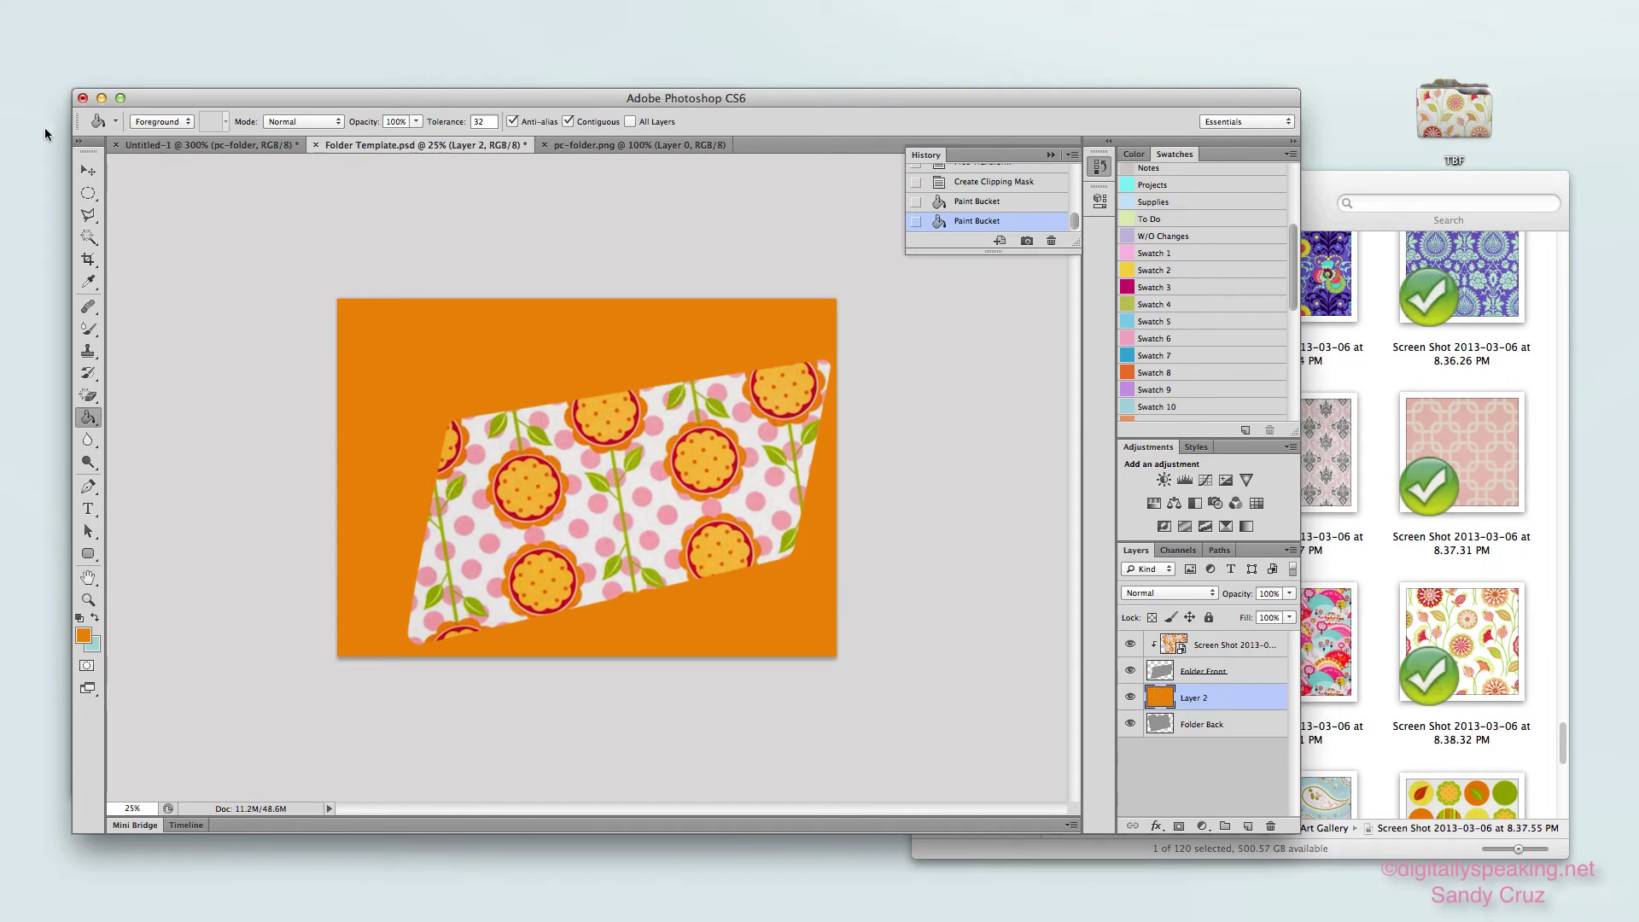
left_click(88, 170)
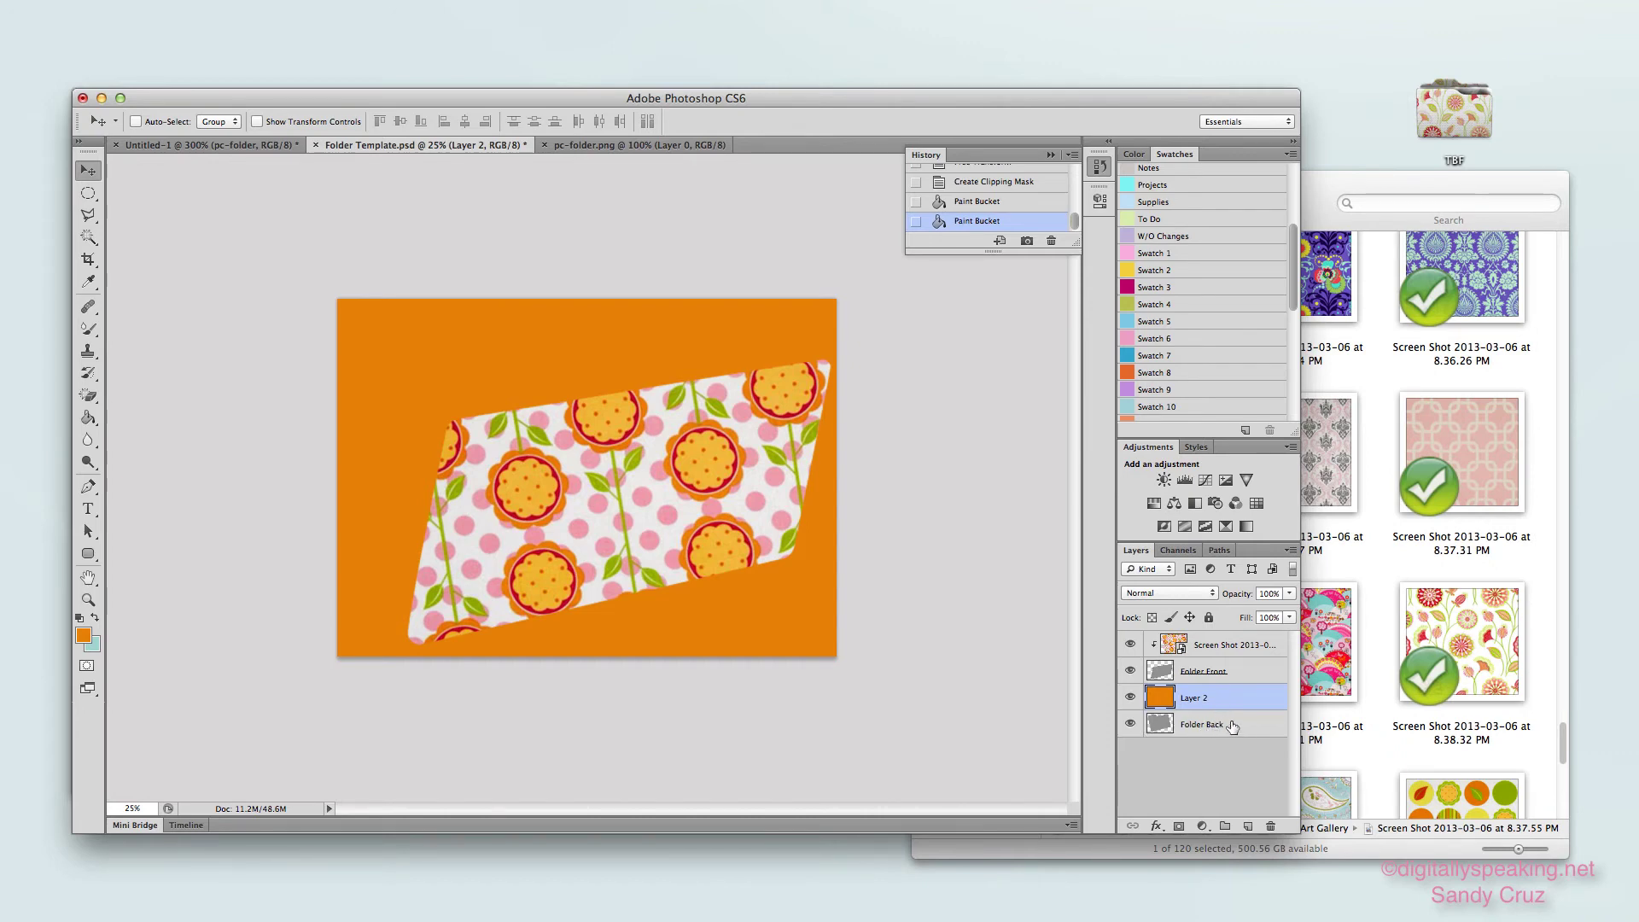
Clip the orange Layer 2 to the Folder Back layer with a clipping mask
mouse_move(1232, 706)
left_mouse_down()
mouse_move(1231, 722)
mouse_move(1229, 707)
left_mouse_up()
left_click_drag(1220, 706, 1217, 707)
left_click(1219, 707, "alt")
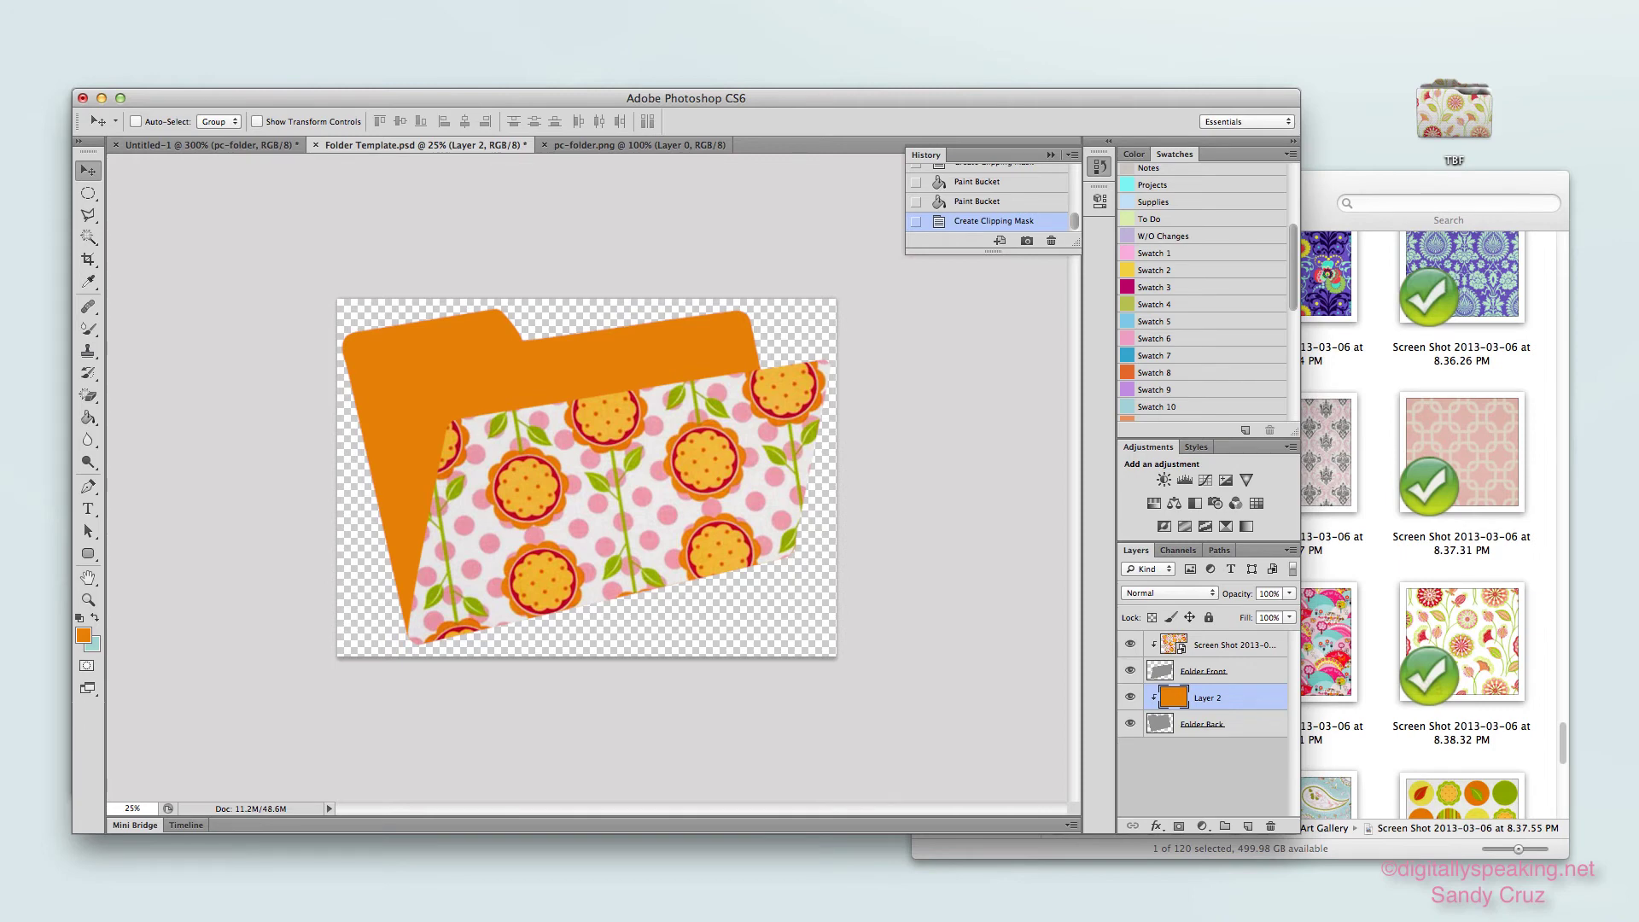
Prepare a Save for Web export of the folder as a transparent PNG-24 and set the image width to 500 px
key("super+alt+shift+s")
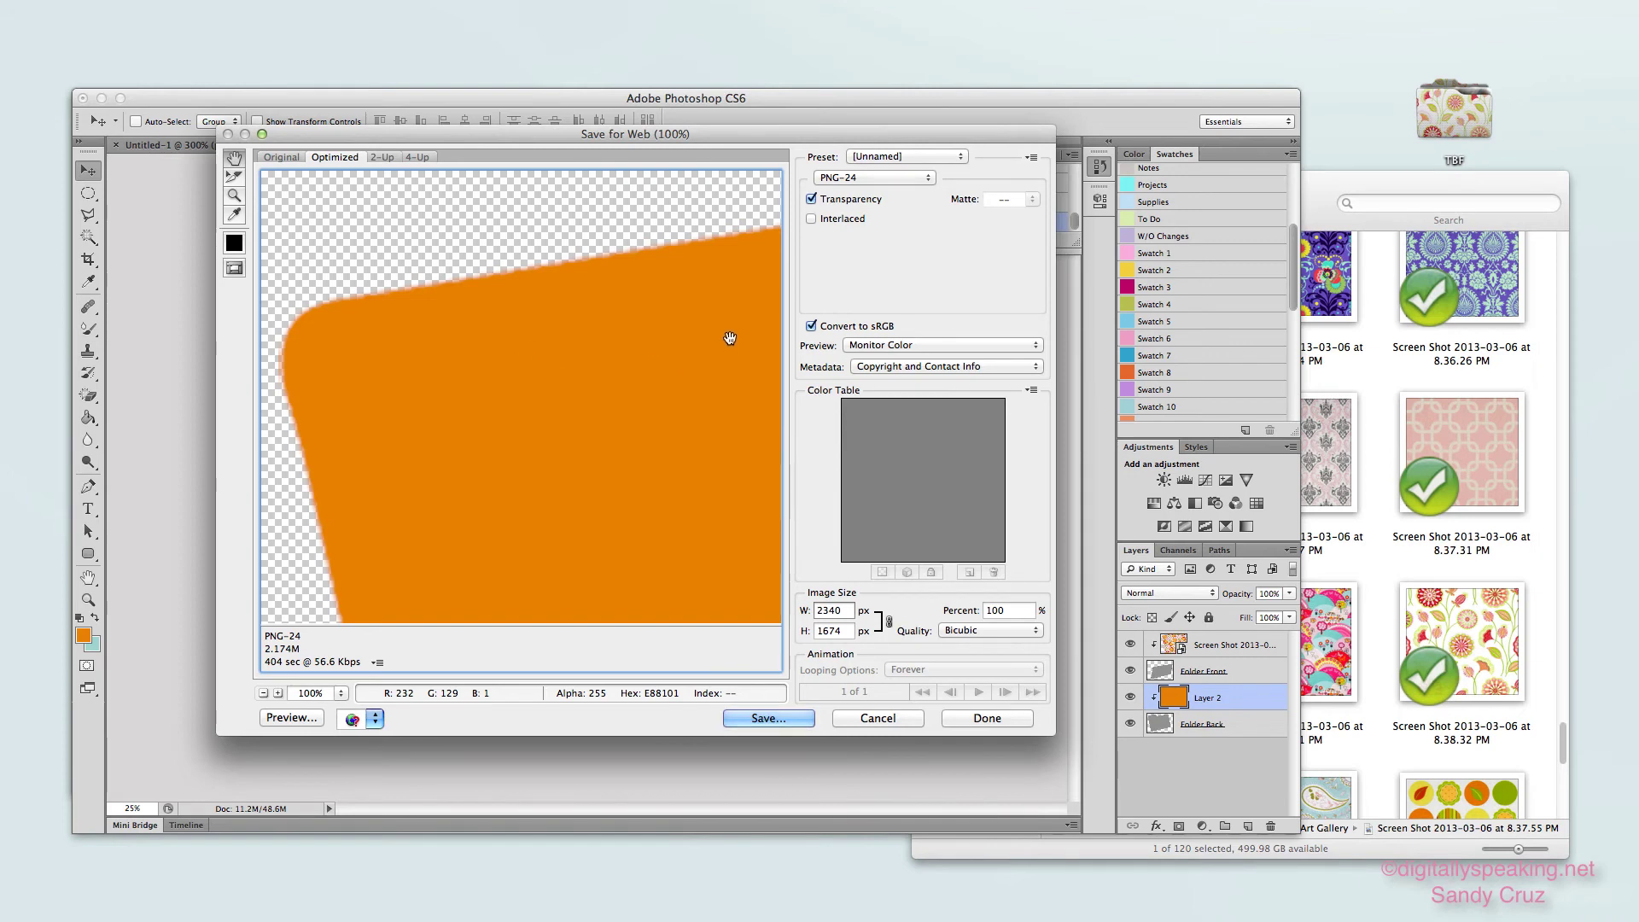
left_click(848, 610)
left_click_drag(848, 610, 815, 609)
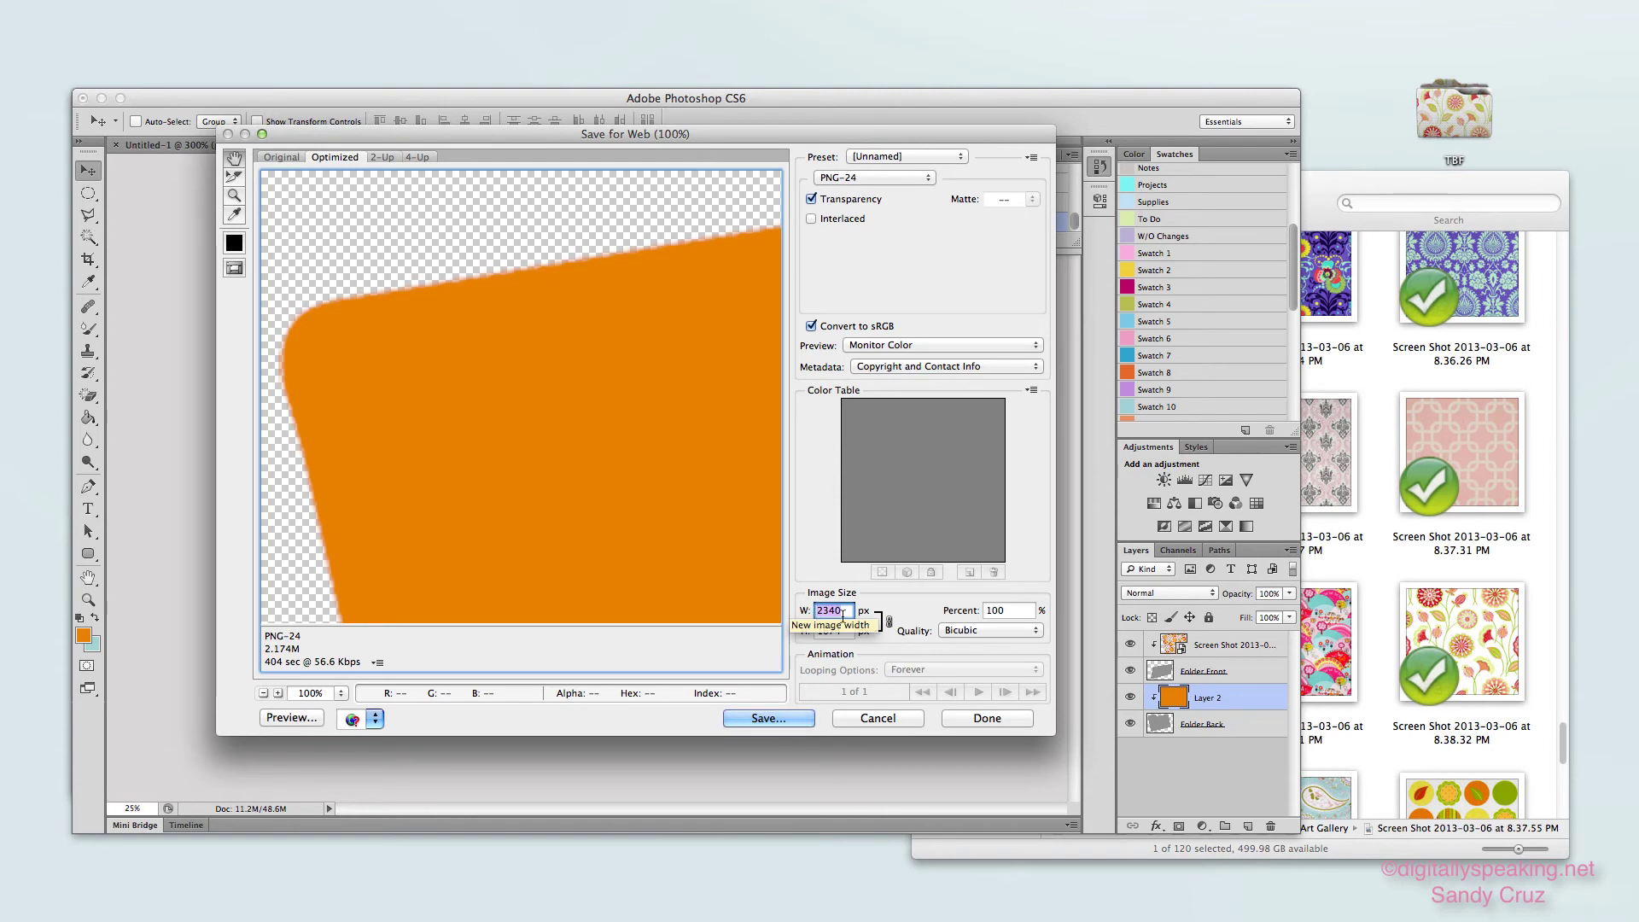
type("500")
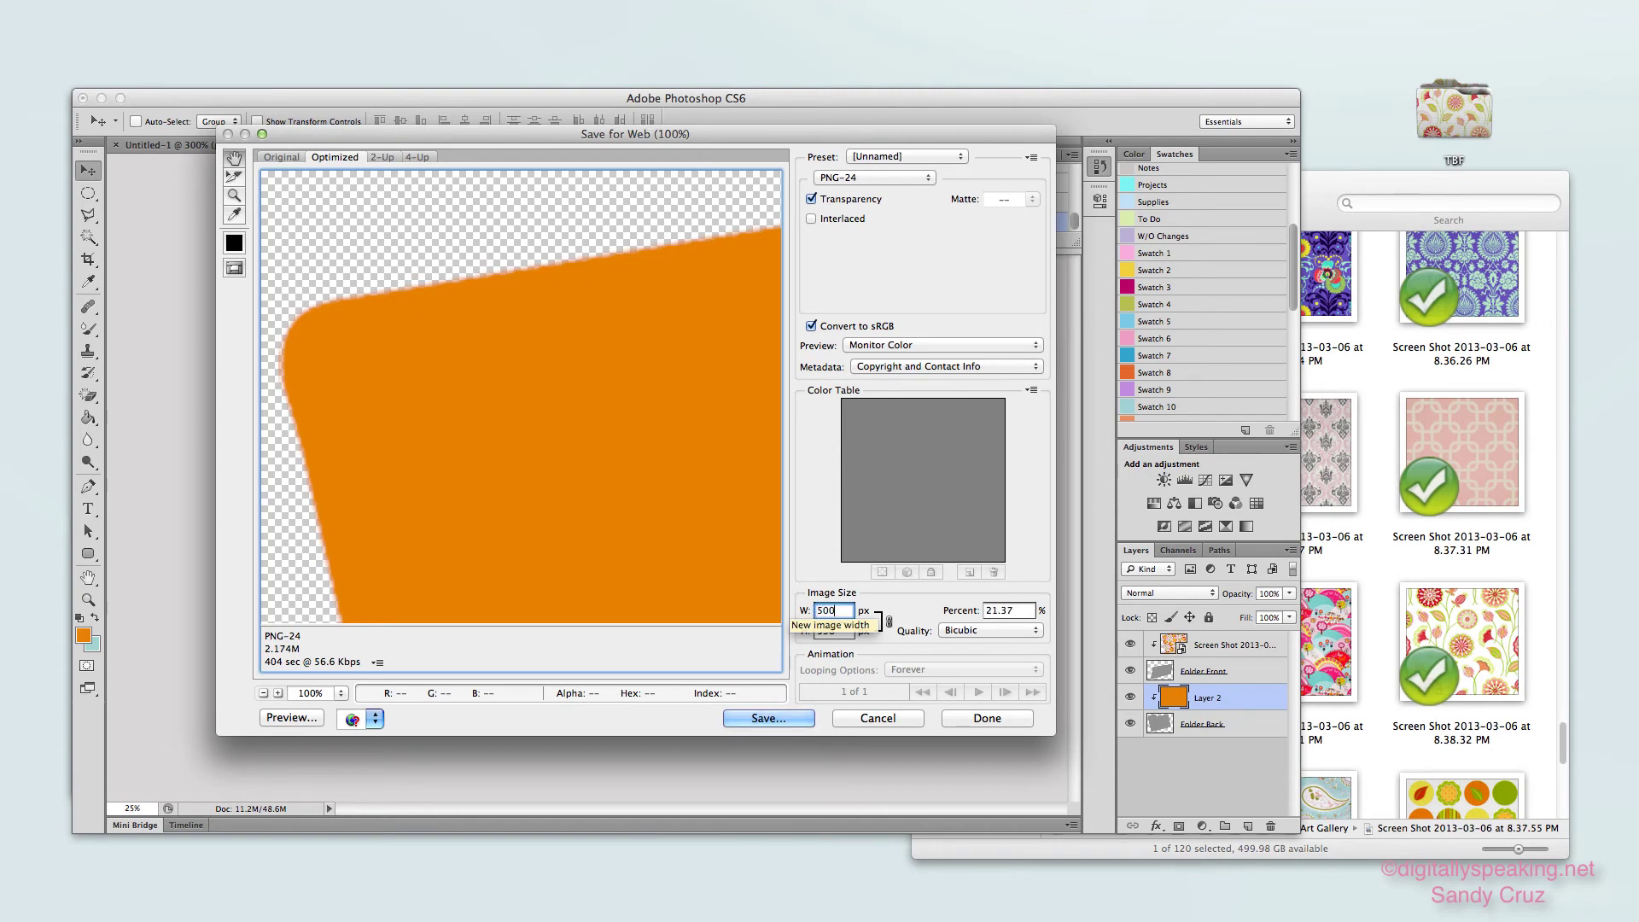
key("Tab")
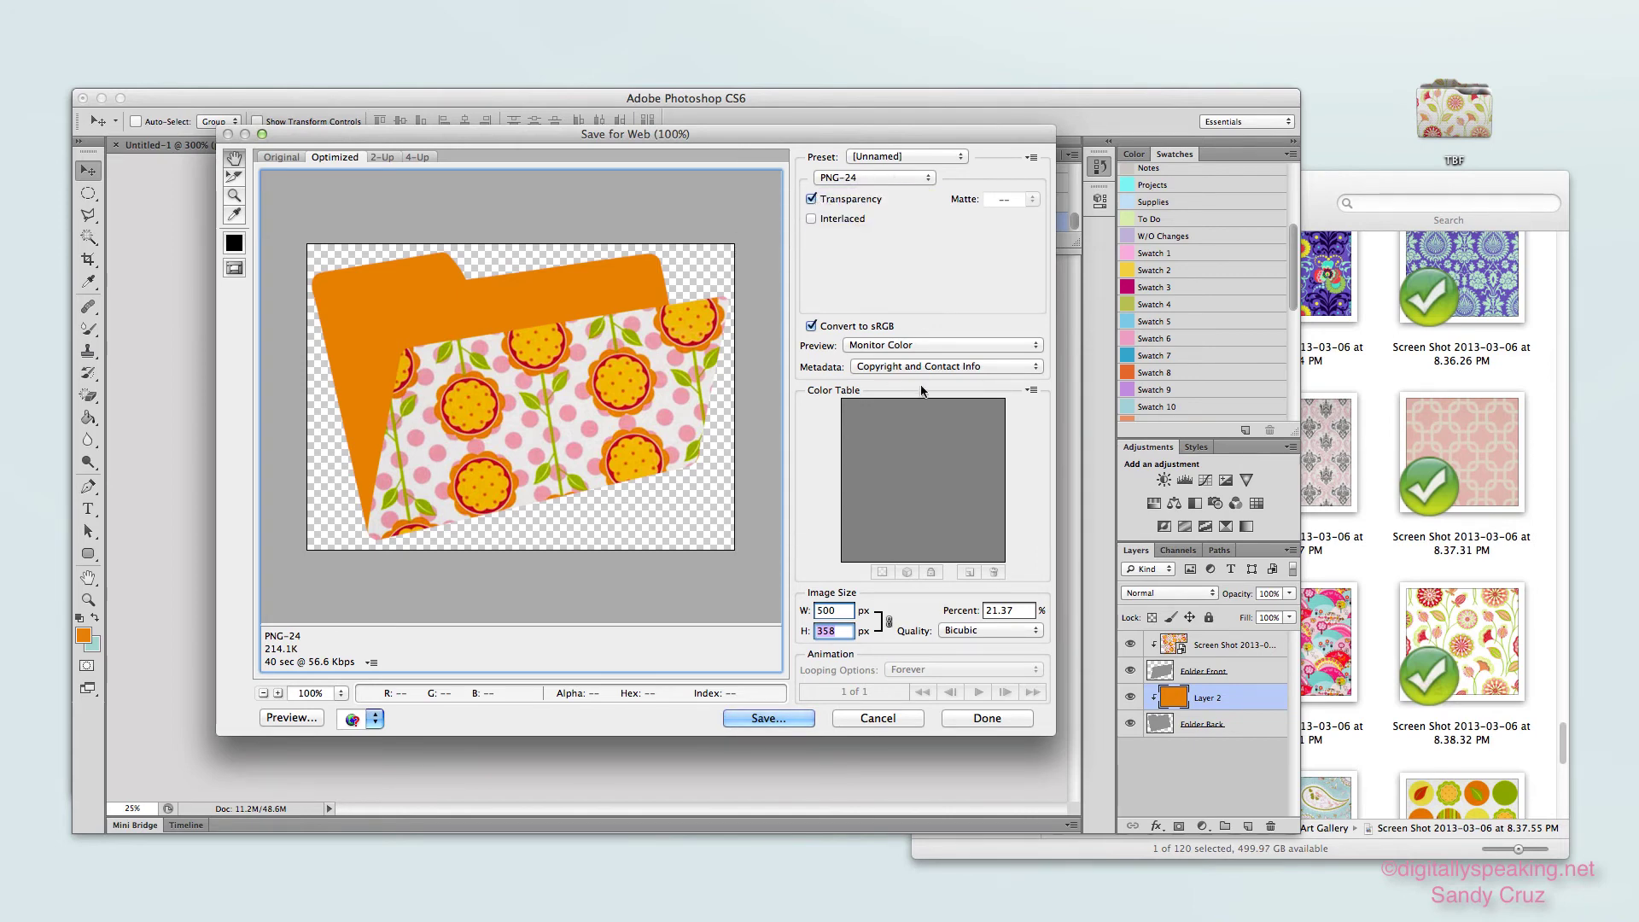
Save the optimized image to the Desktop as orange folder.png, reusing the existing file's name
left_click(756, 719)
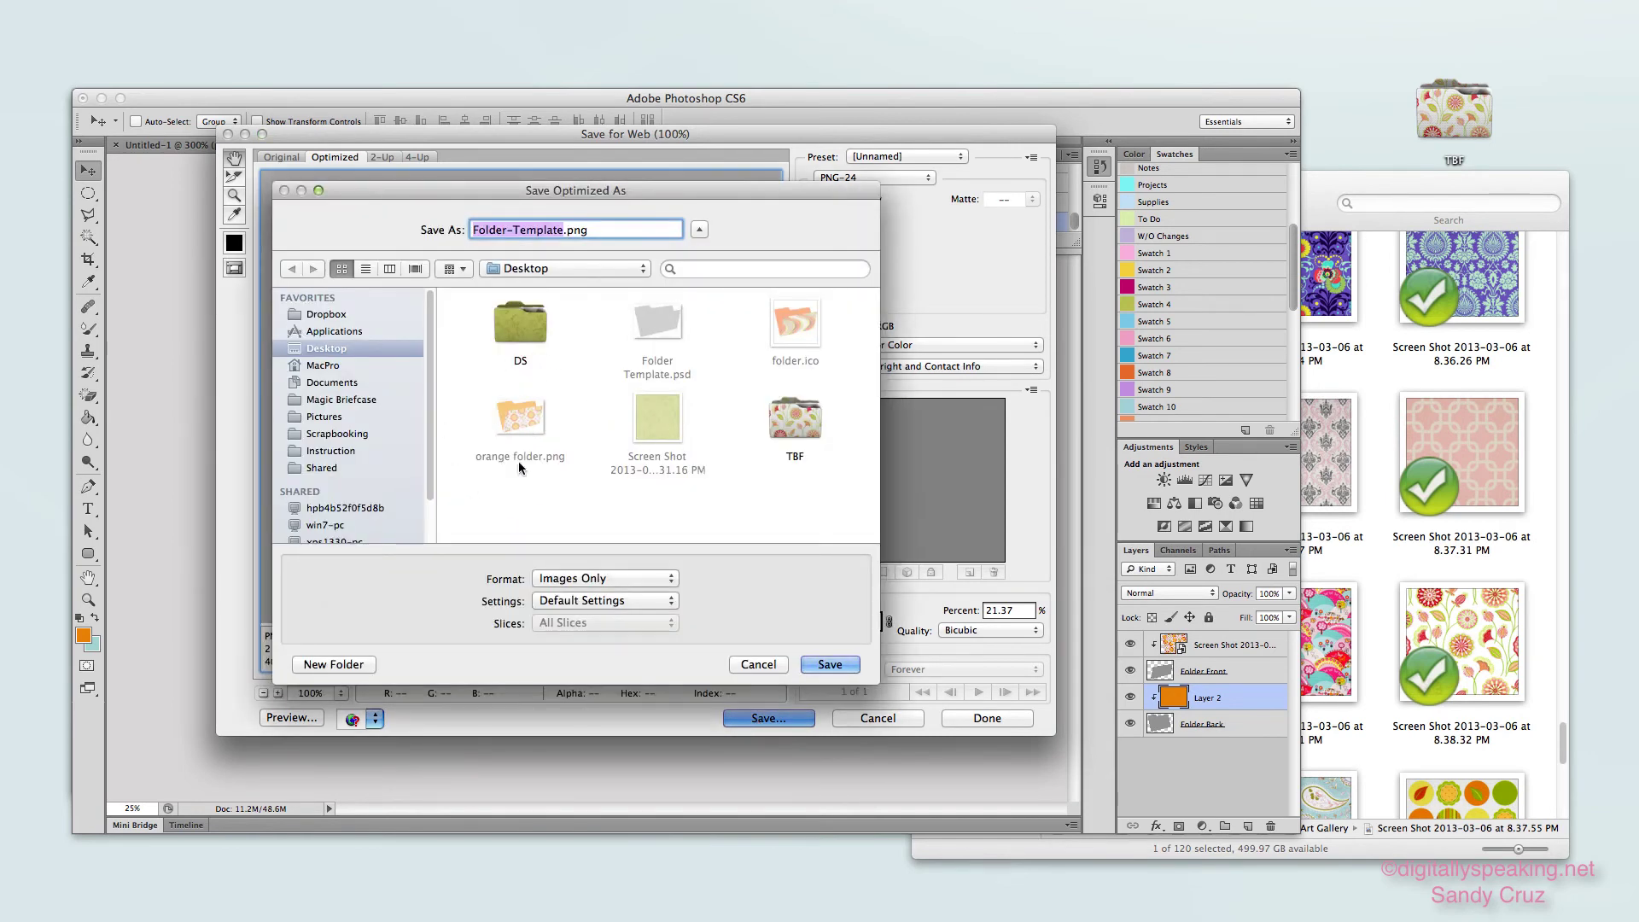
left_click(522, 415)
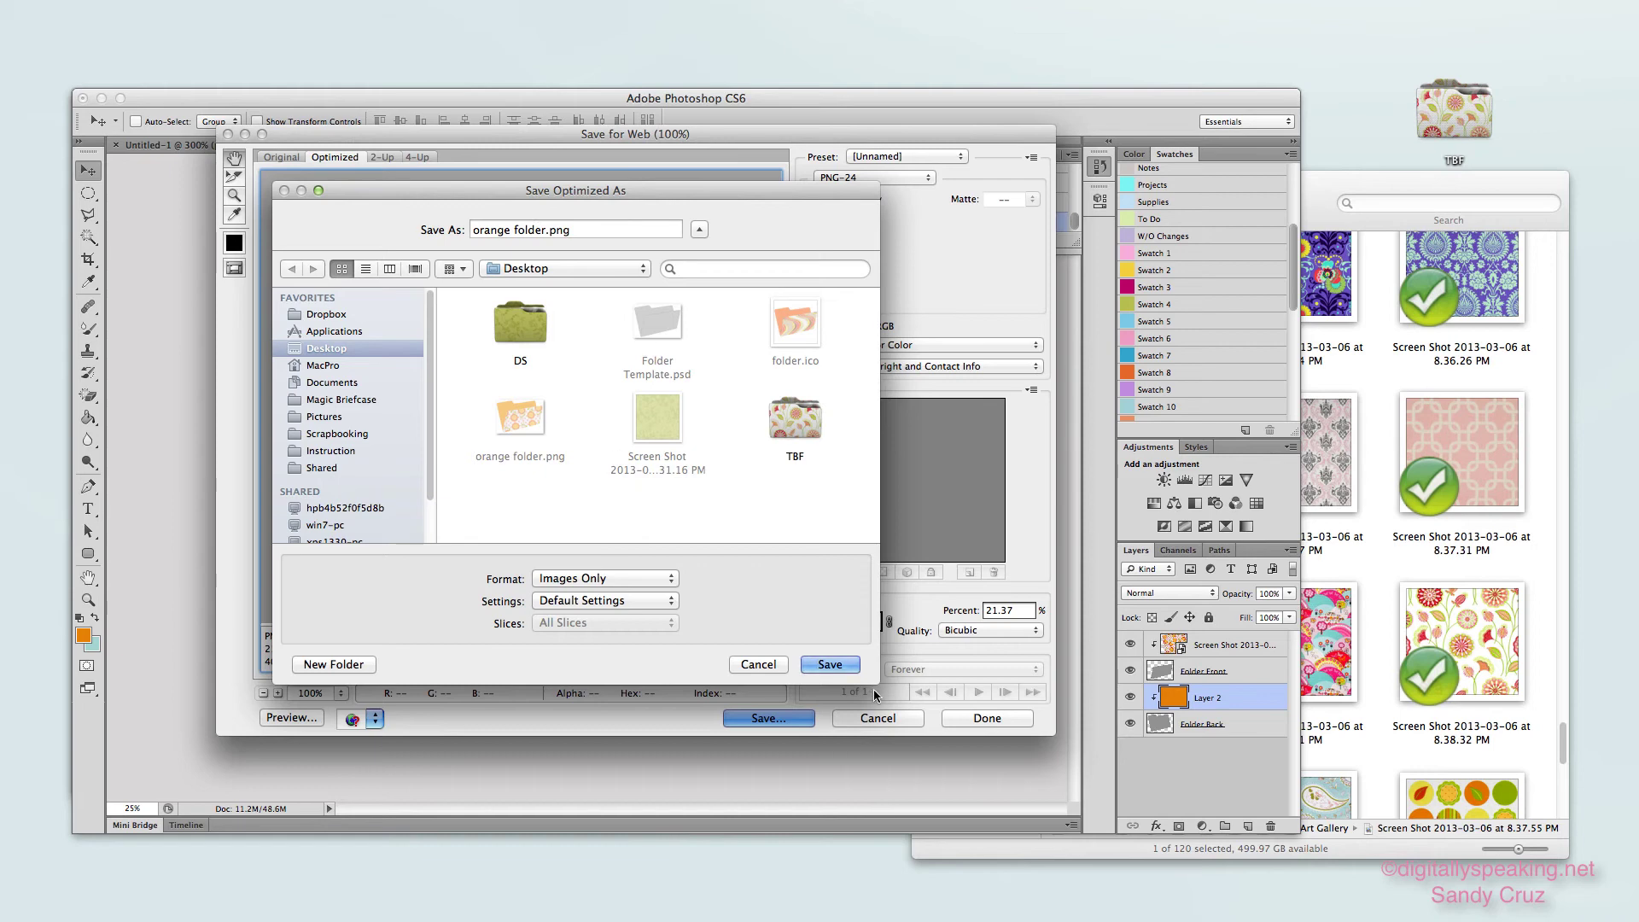
left_click(830, 664)
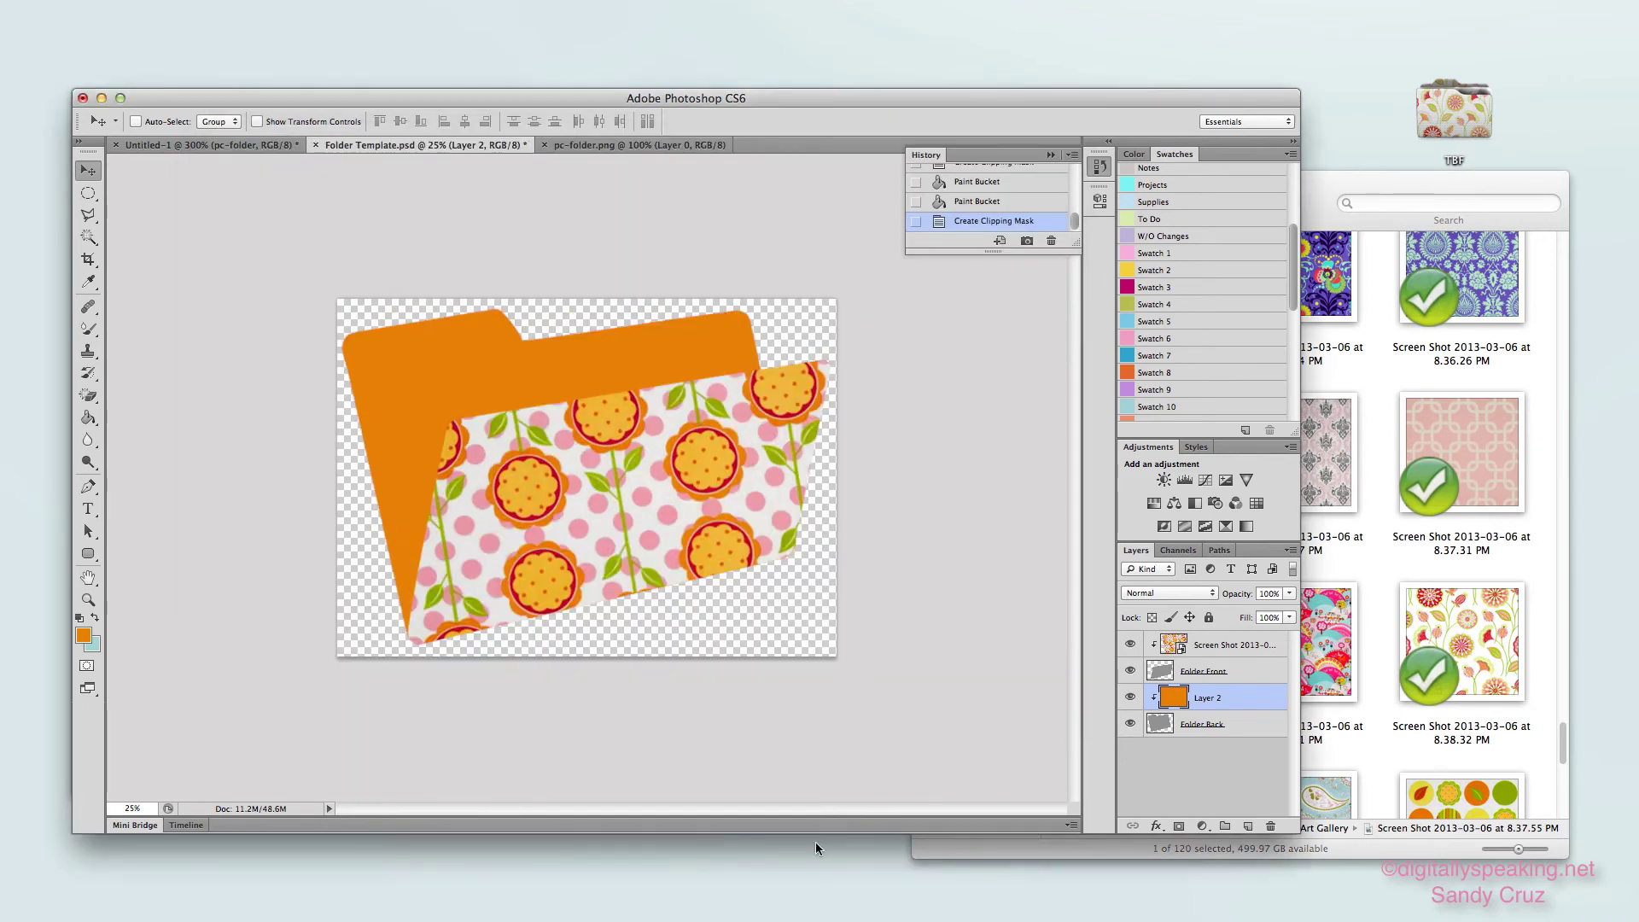
Switch to the remote Windows desktop in TeamViewer and launch Mozilla Firefox there
key("ctrl+Up")
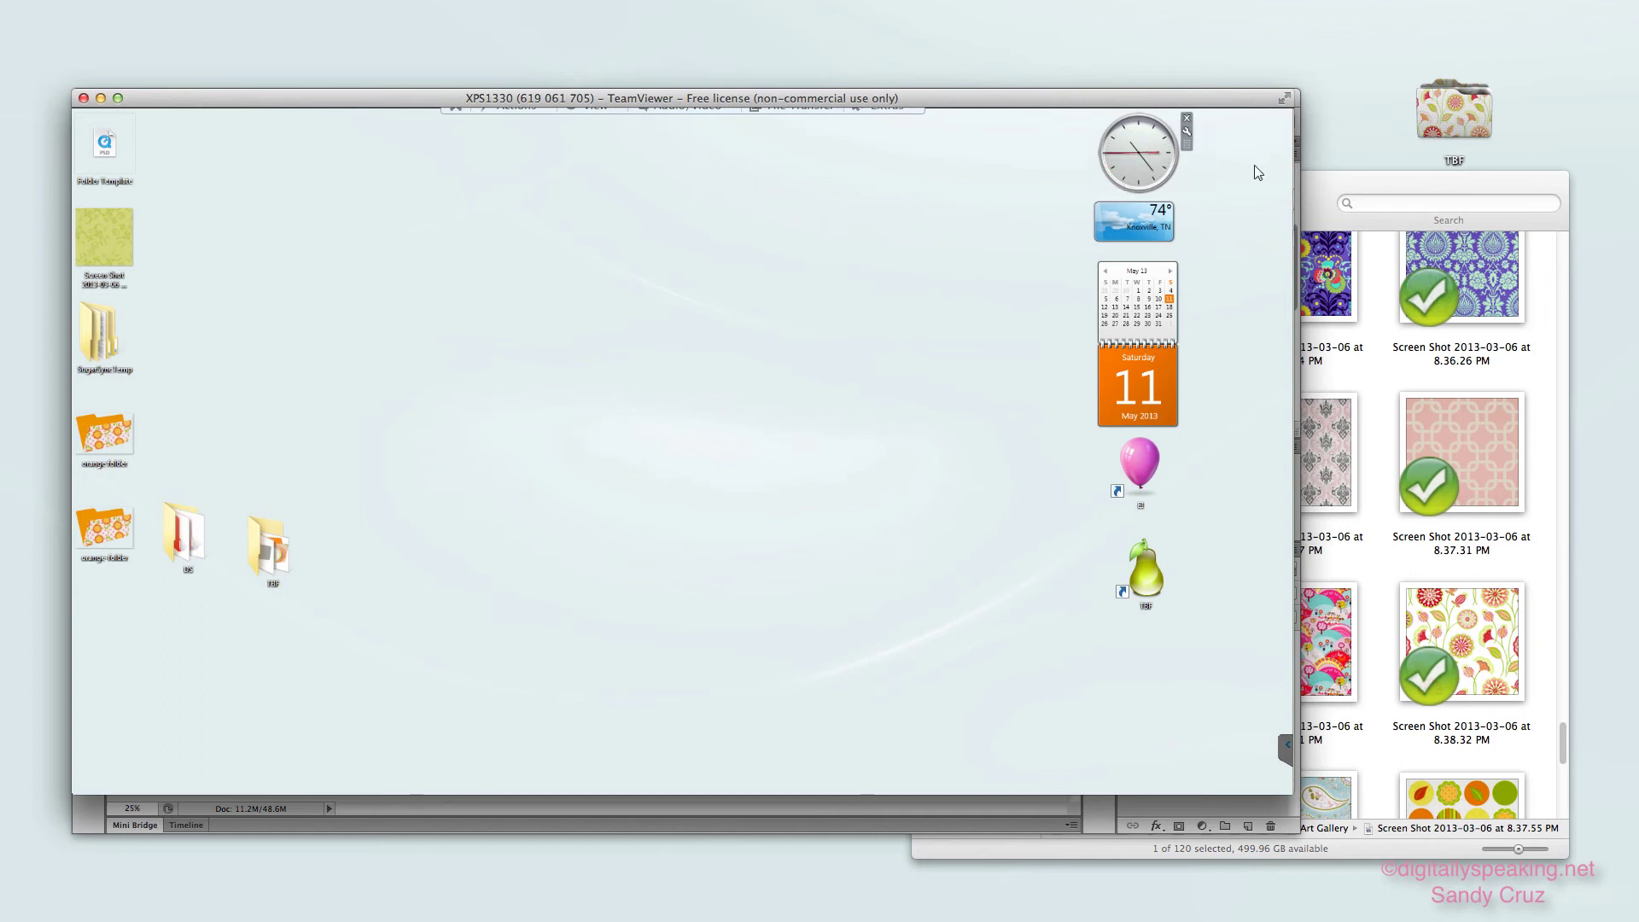
mouse_move(1287, 210)
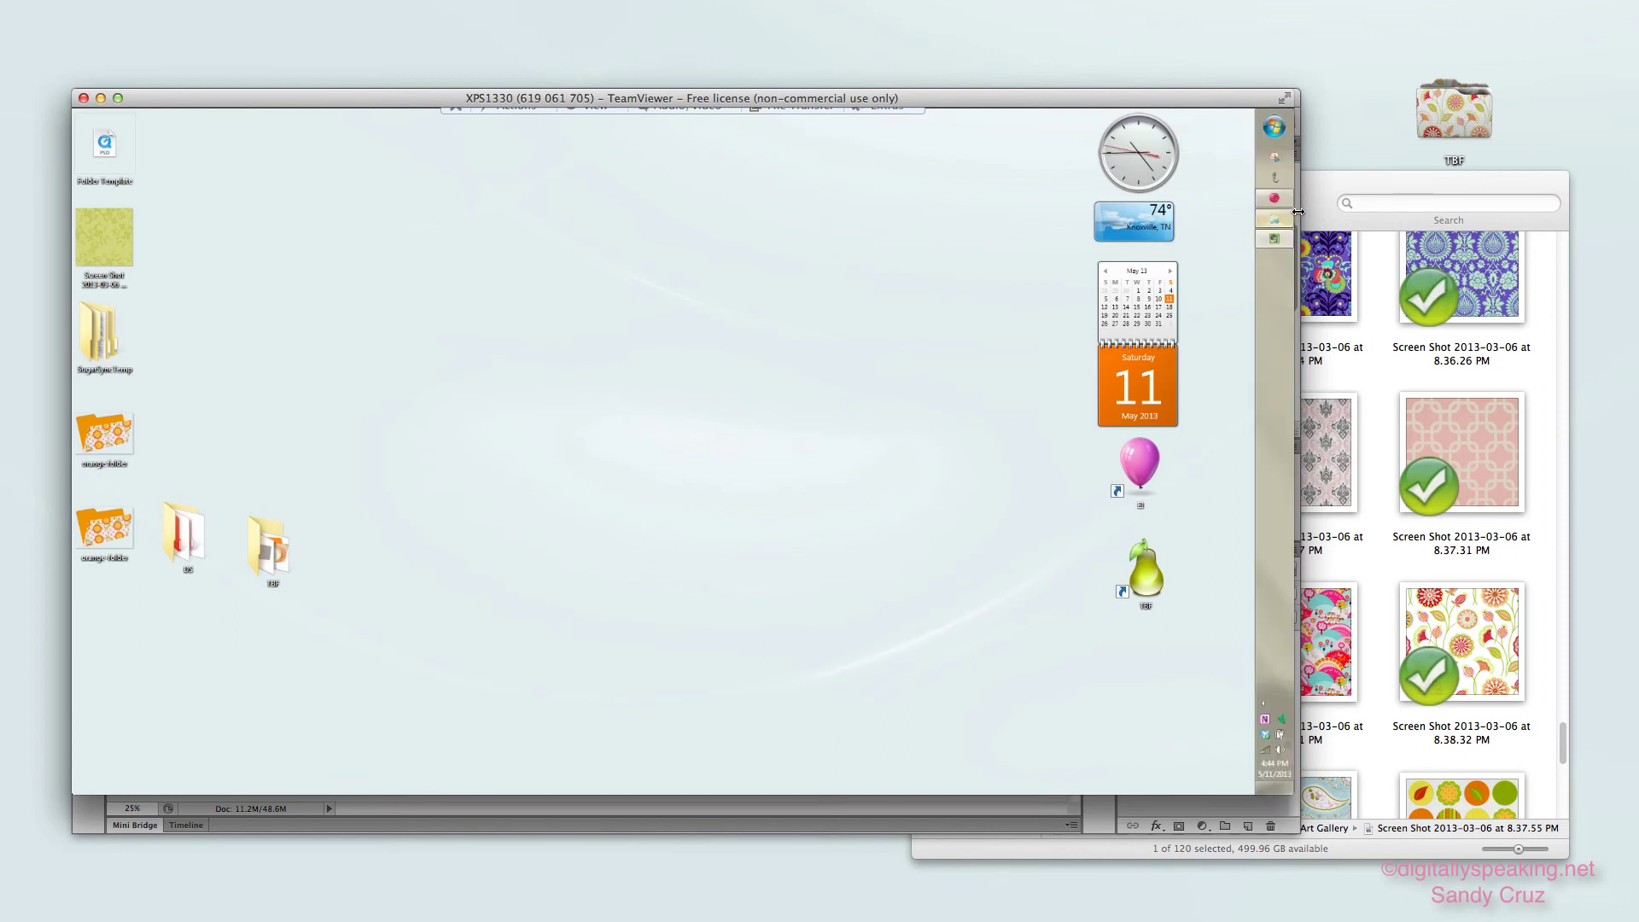
left_click(1278, 128)
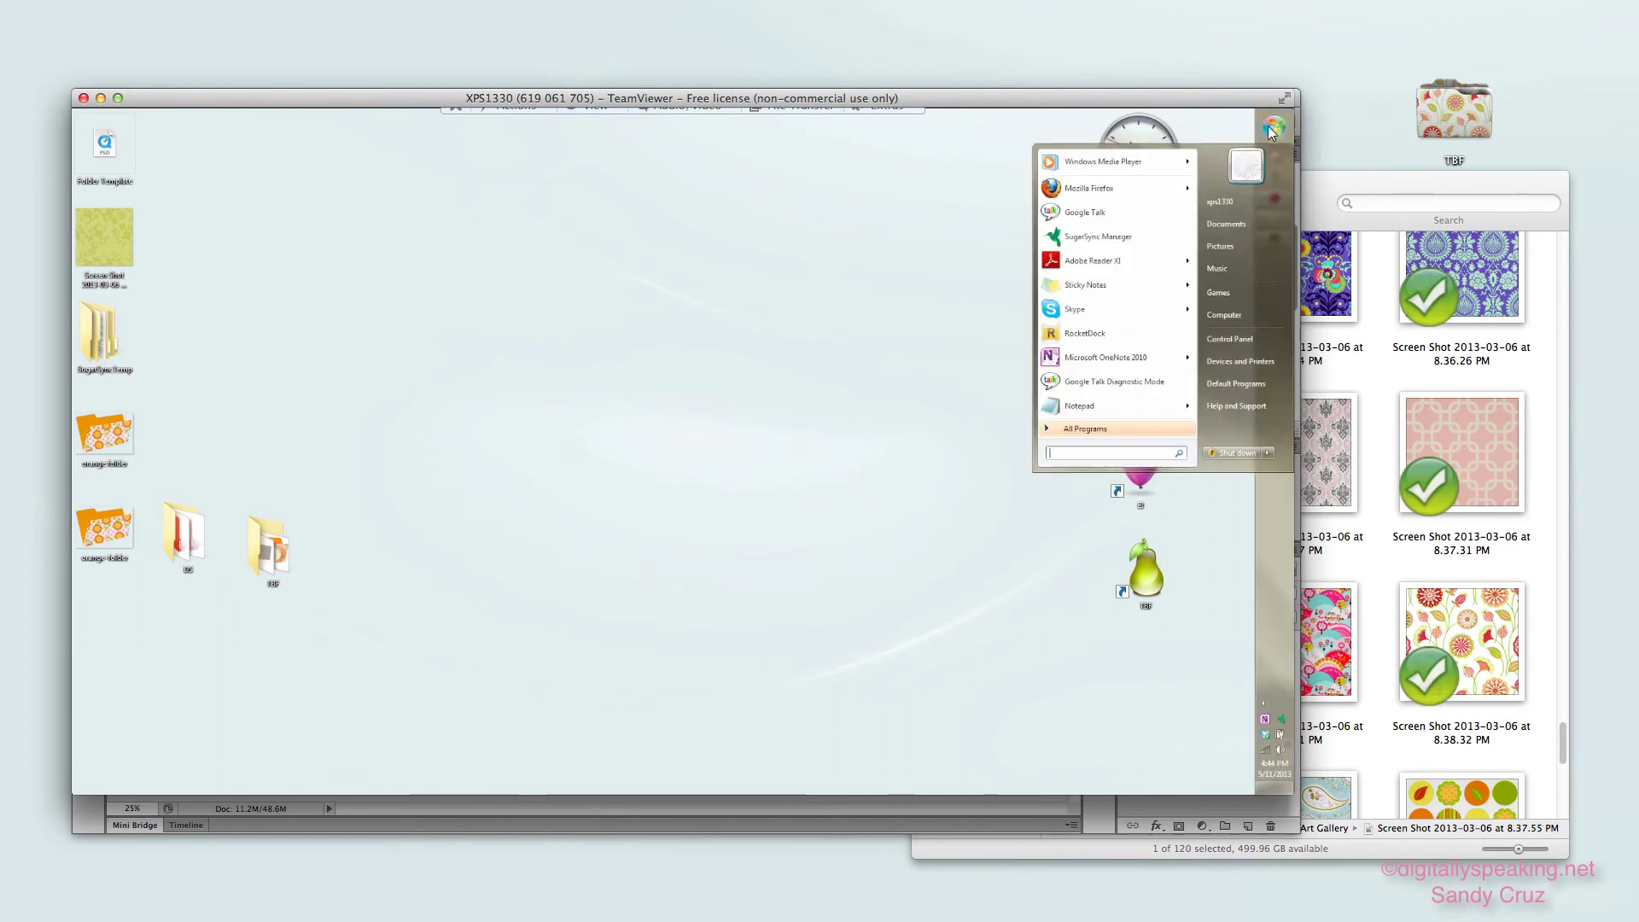
left_click(1089, 184)
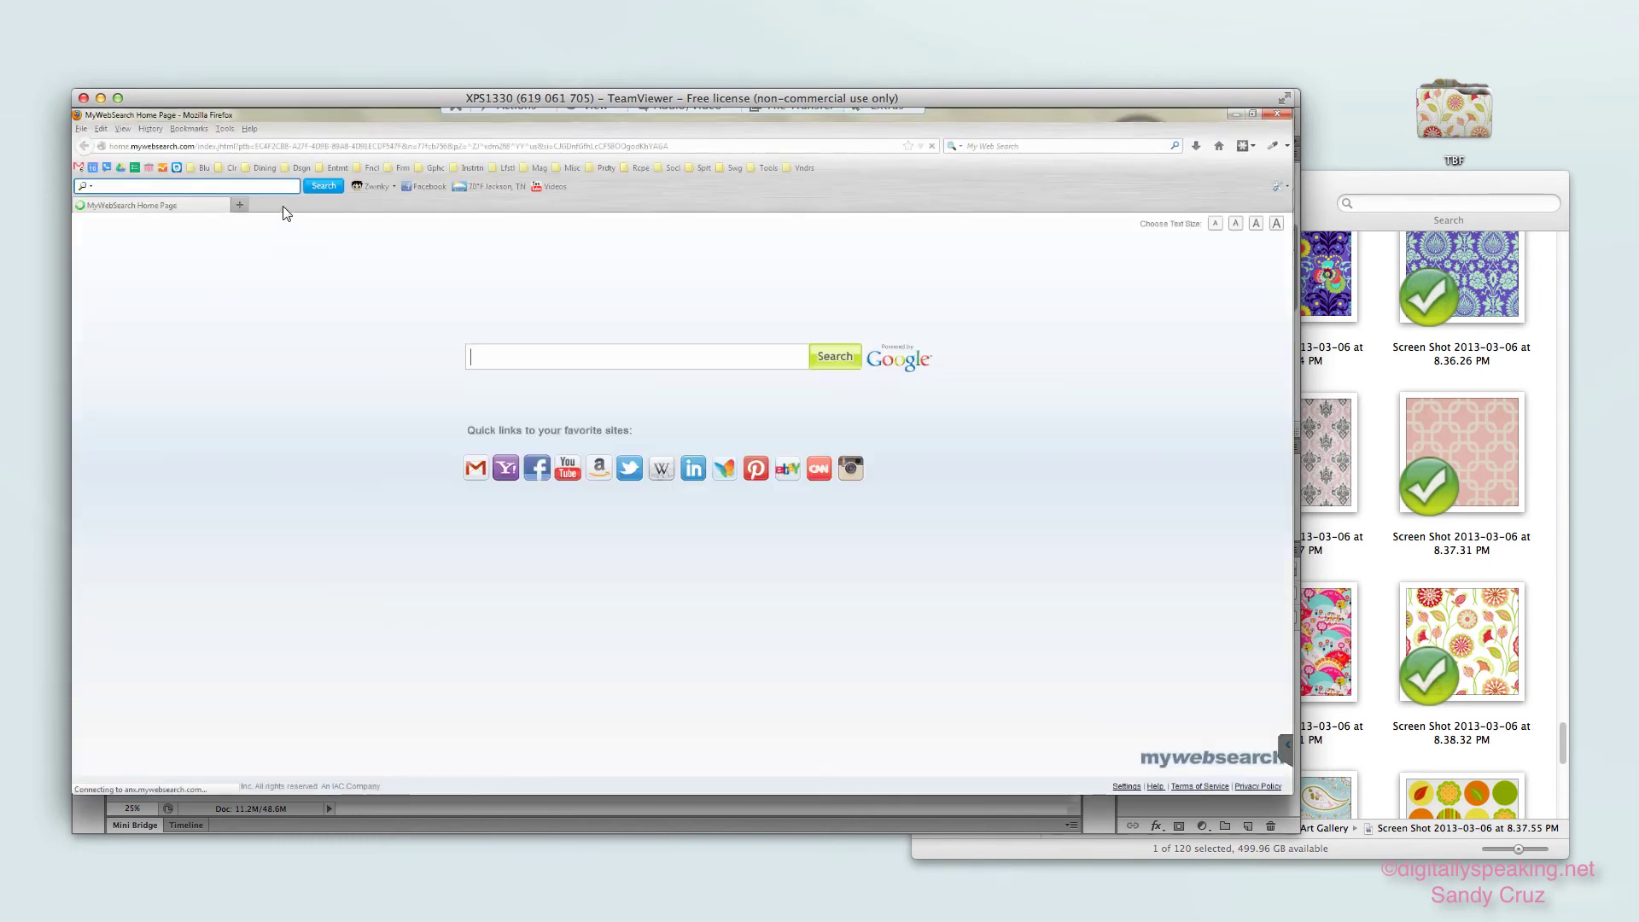
Try to find the icon conversion site by searching the web for icreaticons.com
left_click(517, 354)
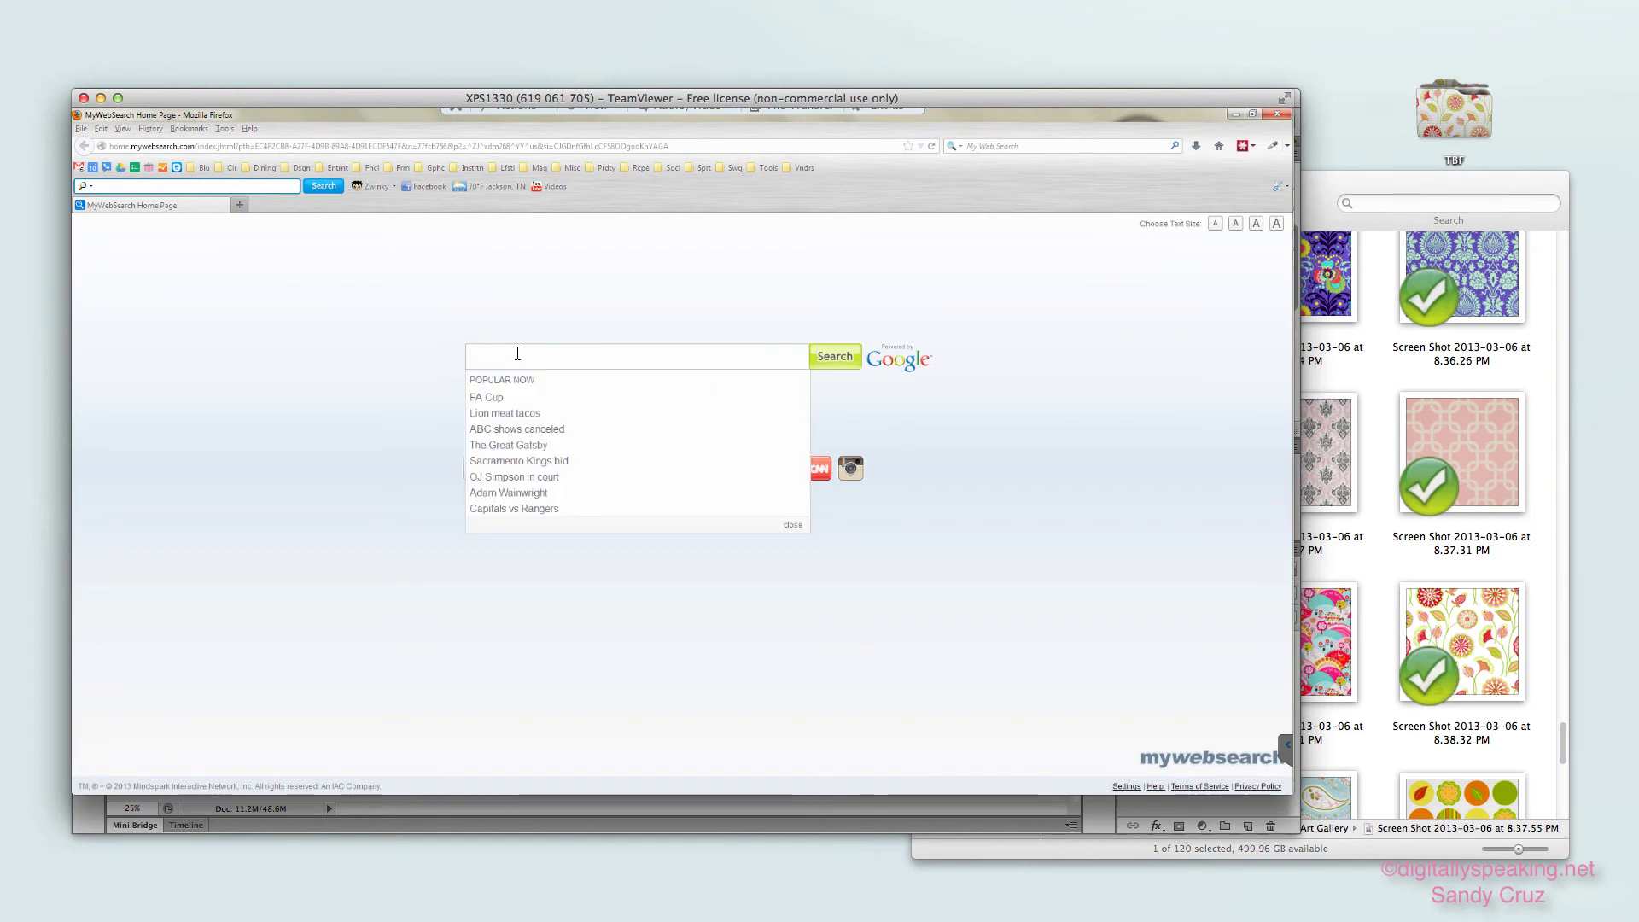
type("icreaticon")
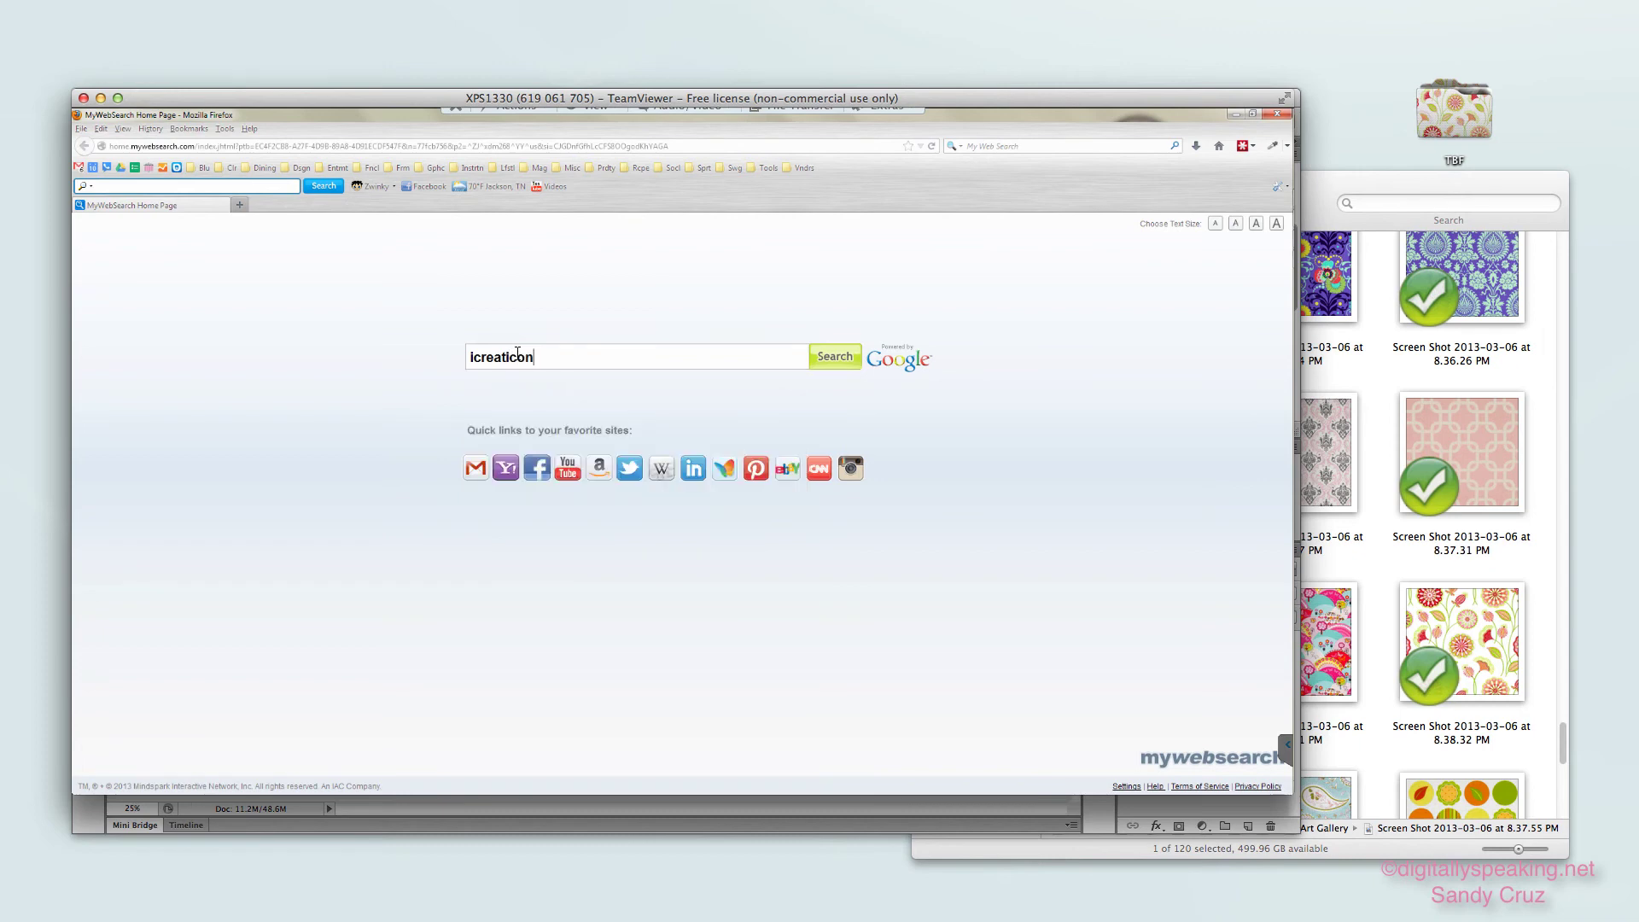
type("s.com")
key("Return")
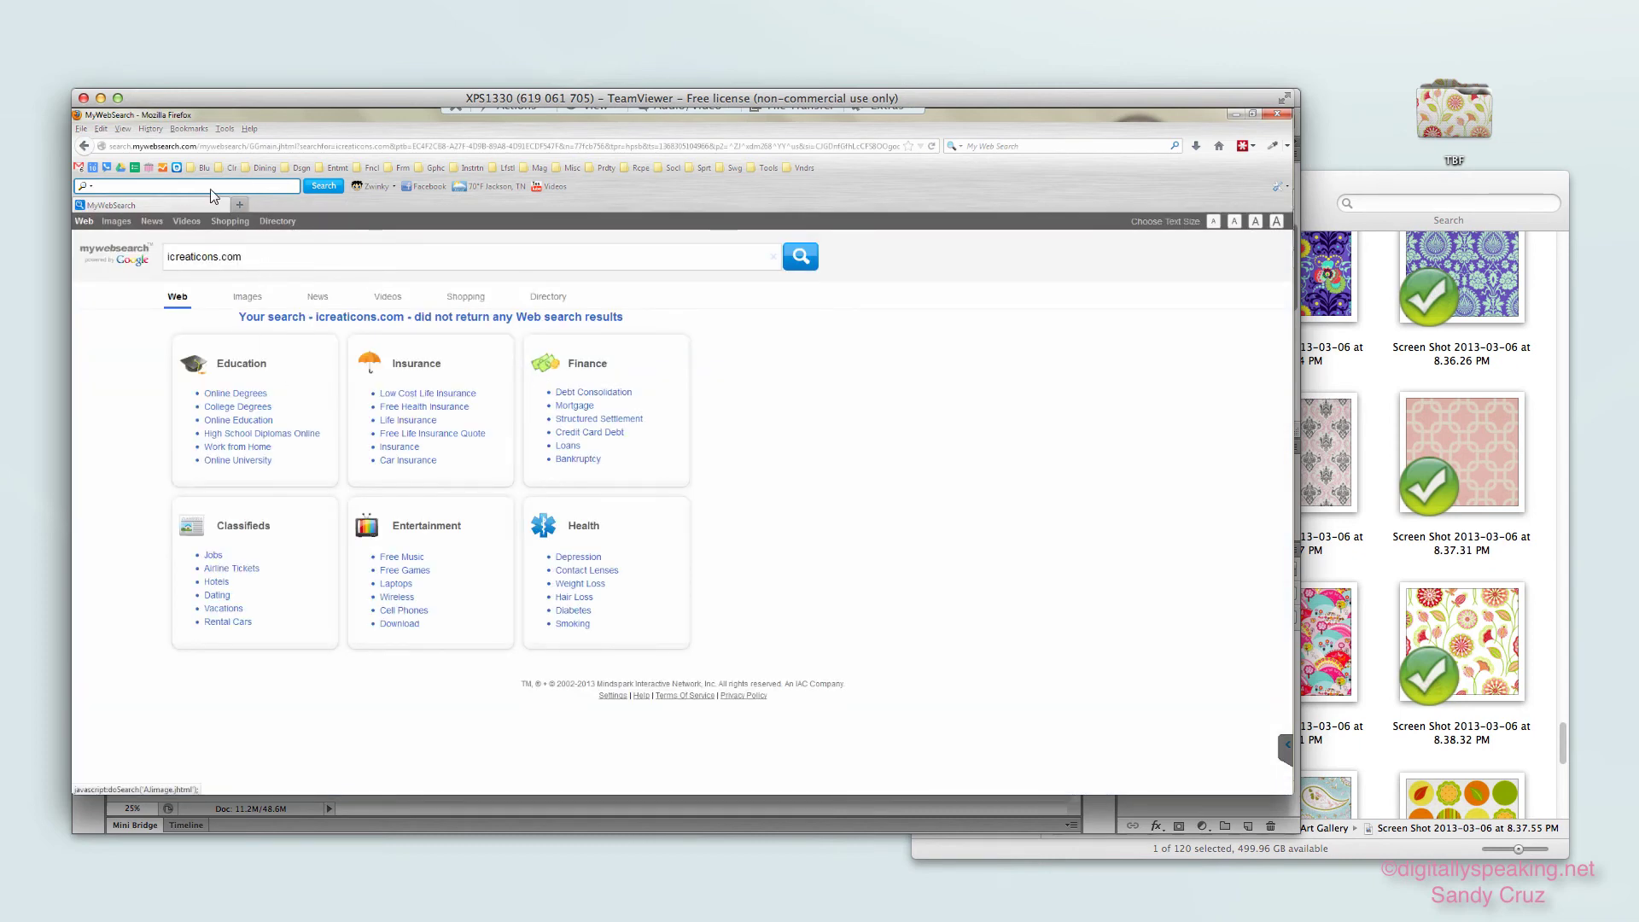
Open the bookmarked iConvert Icons site and convert the orange-folder PNG (214 KB) from the Desktop
left_click(434, 168)
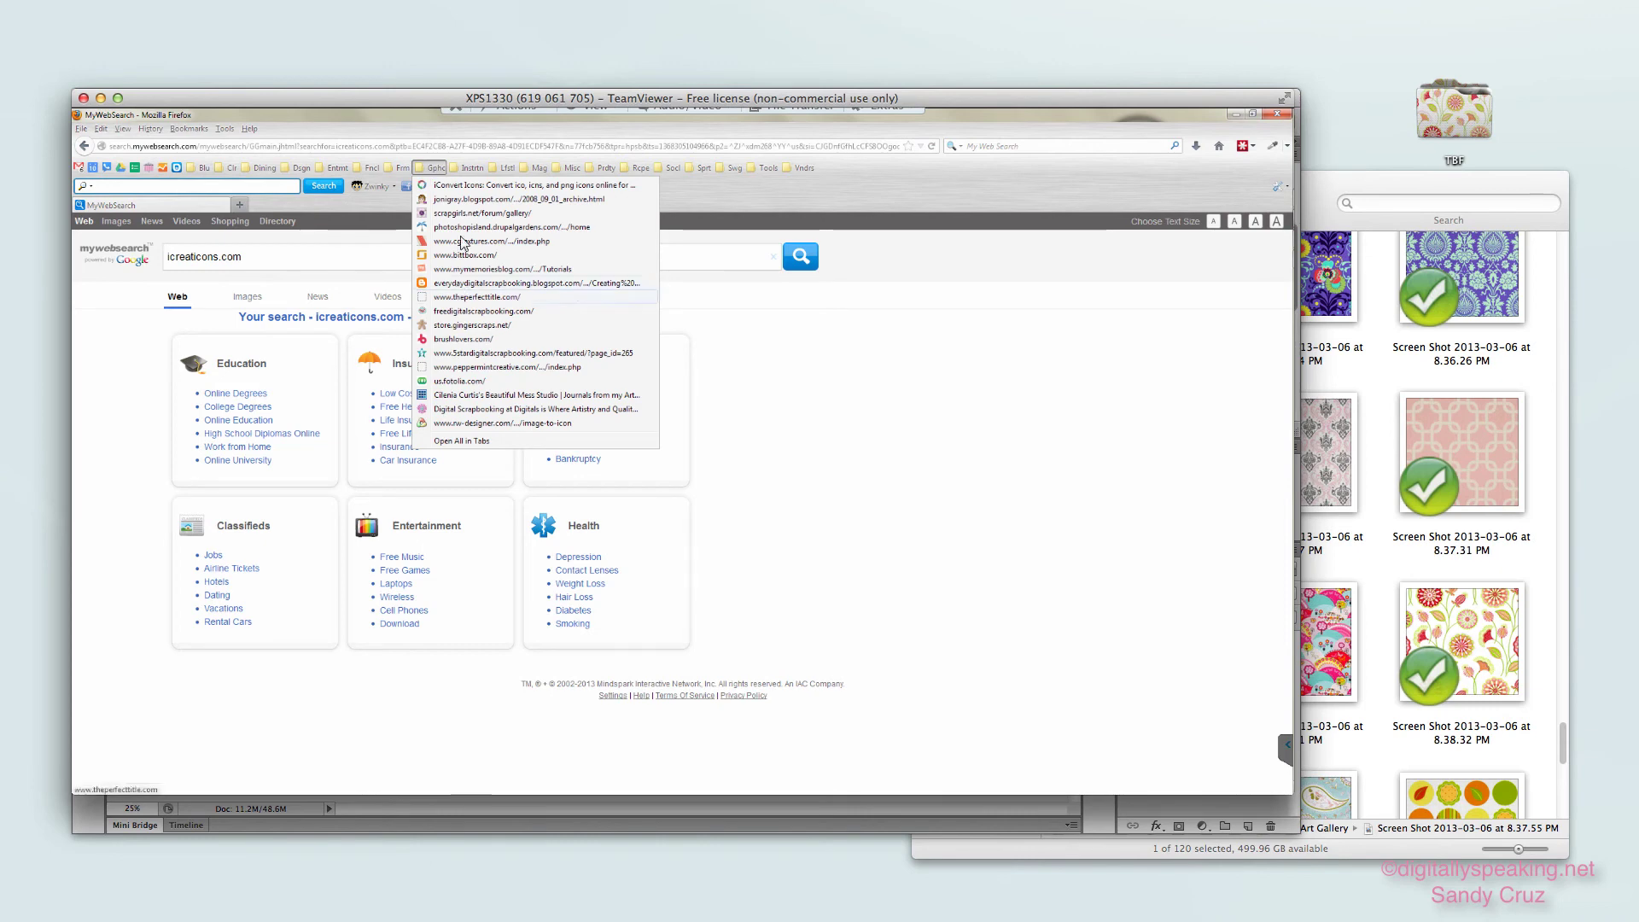
left_click(452, 184)
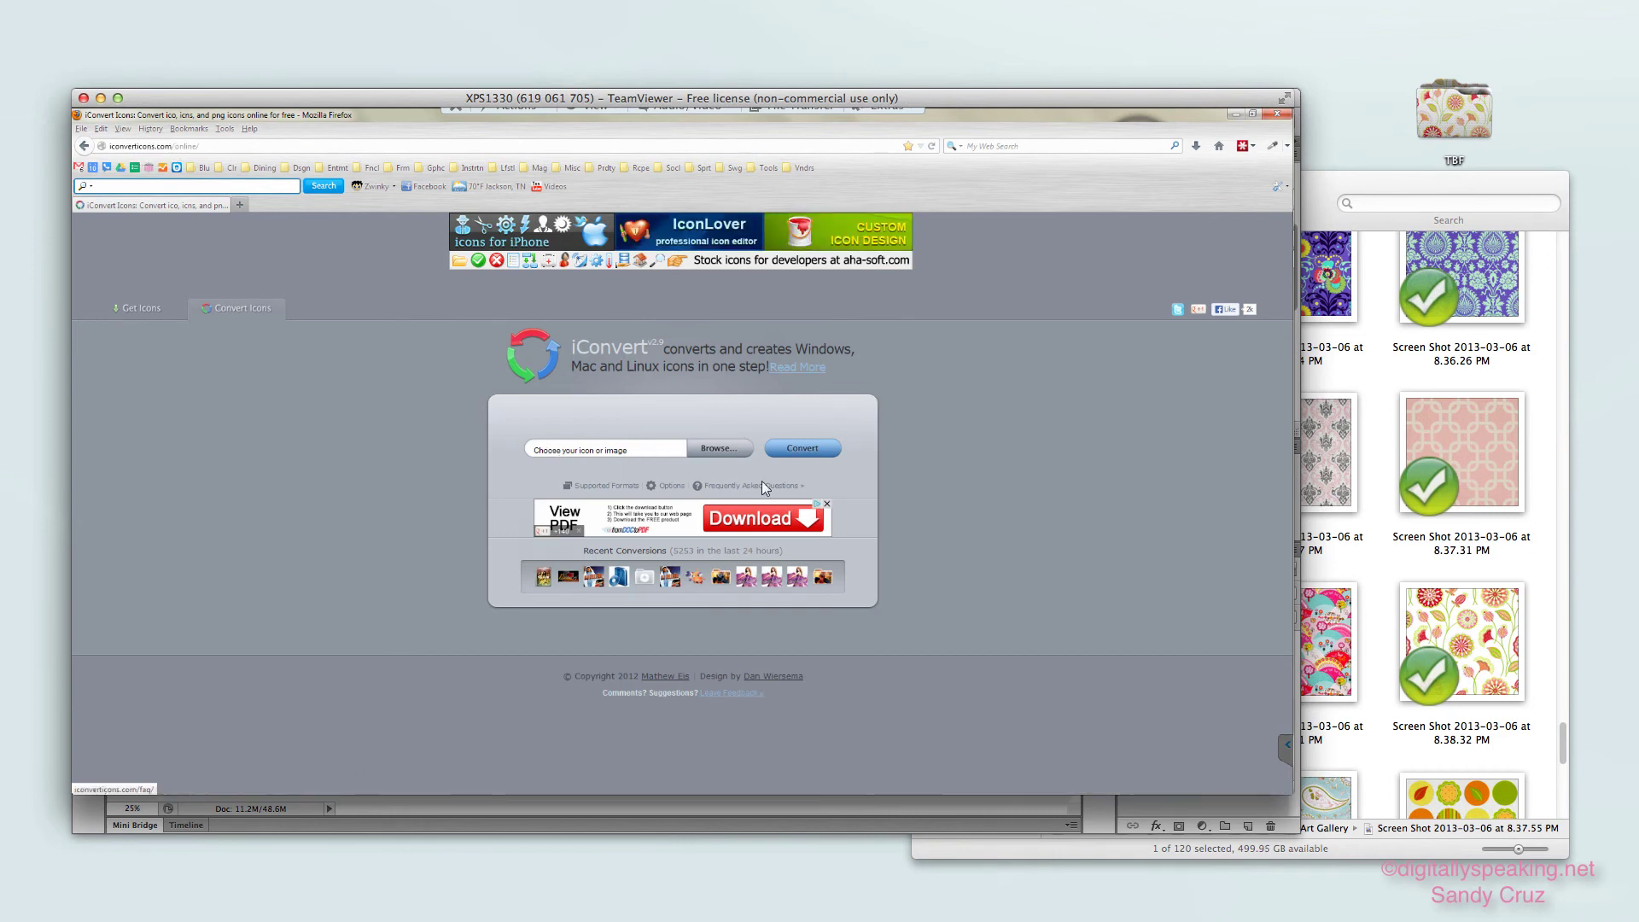
left_click(717, 450)
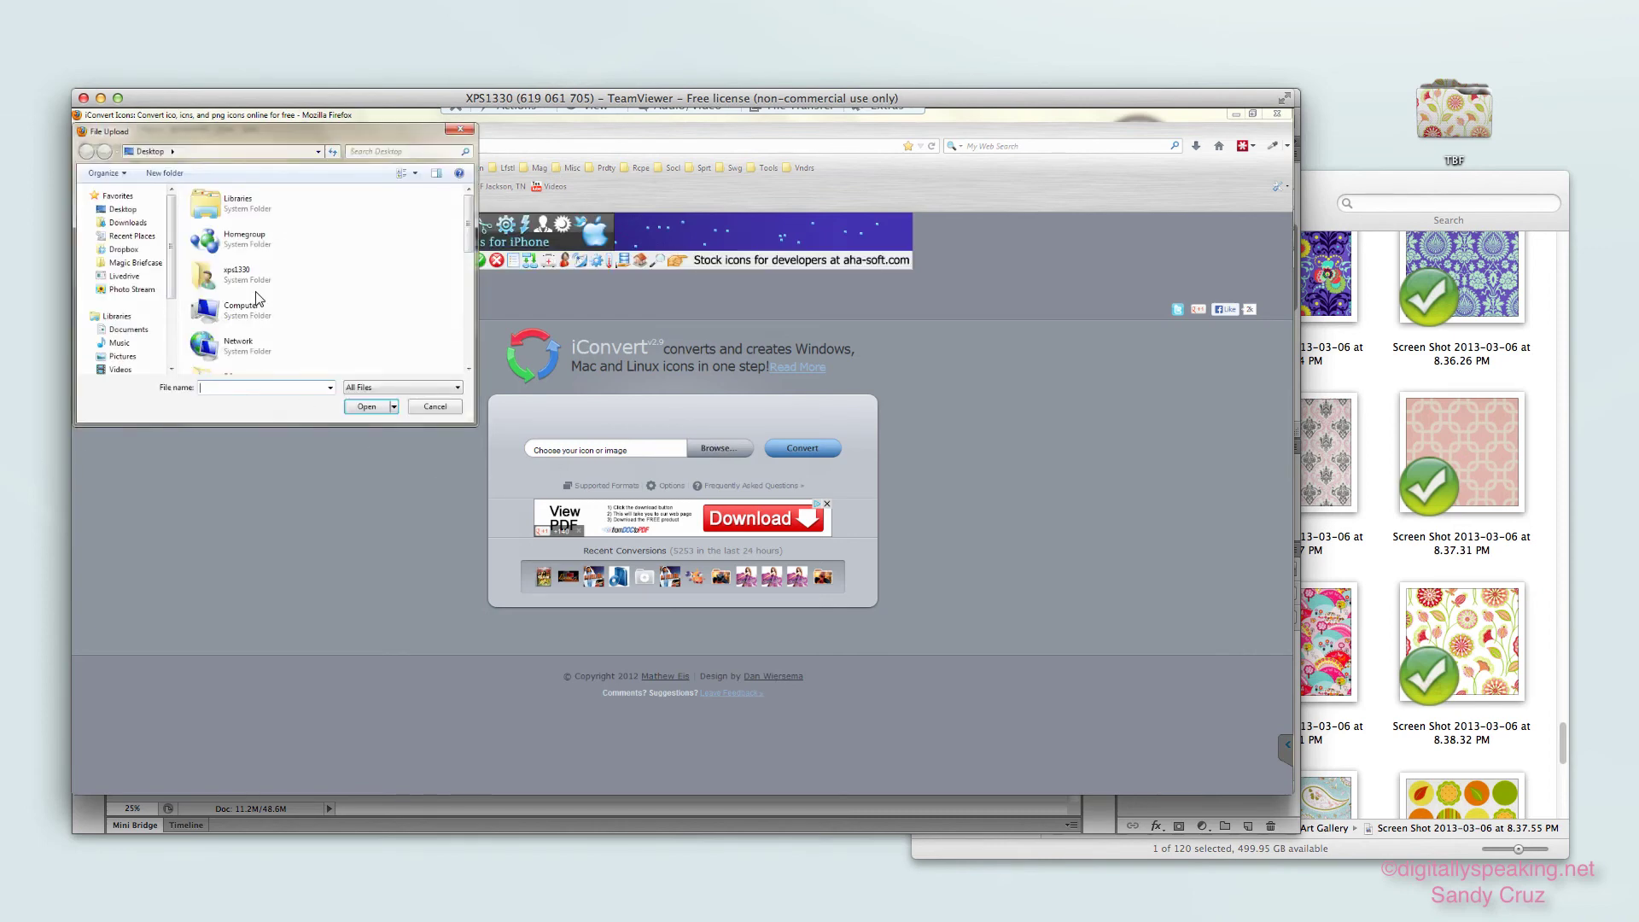
left_click_drag(468, 212, 464, 350)
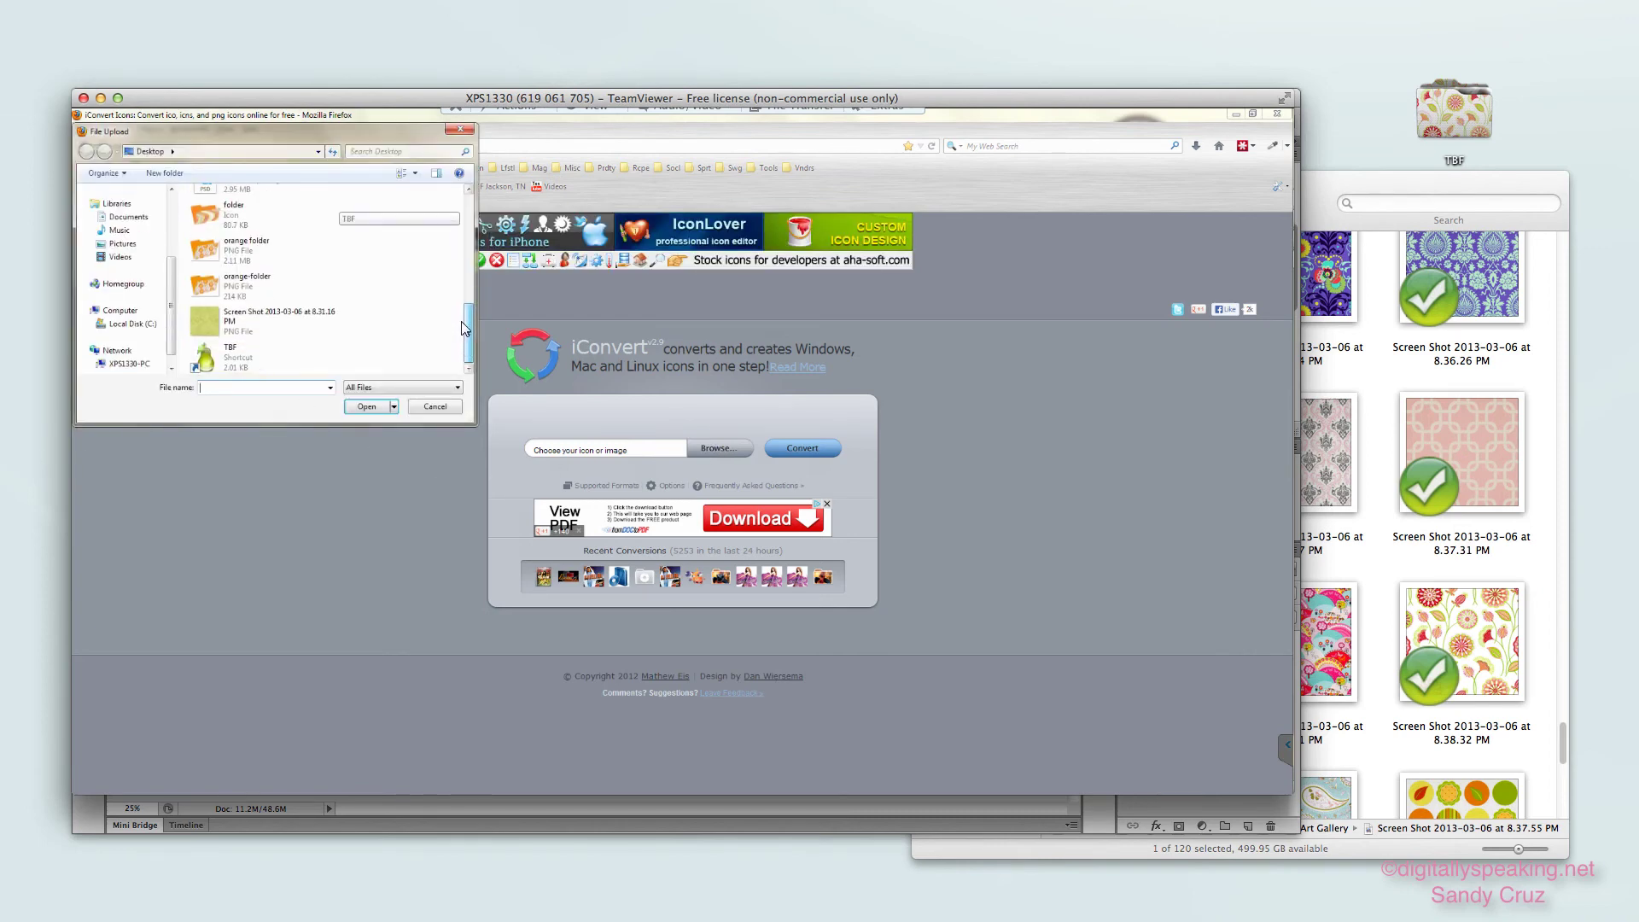
left_click(213, 282)
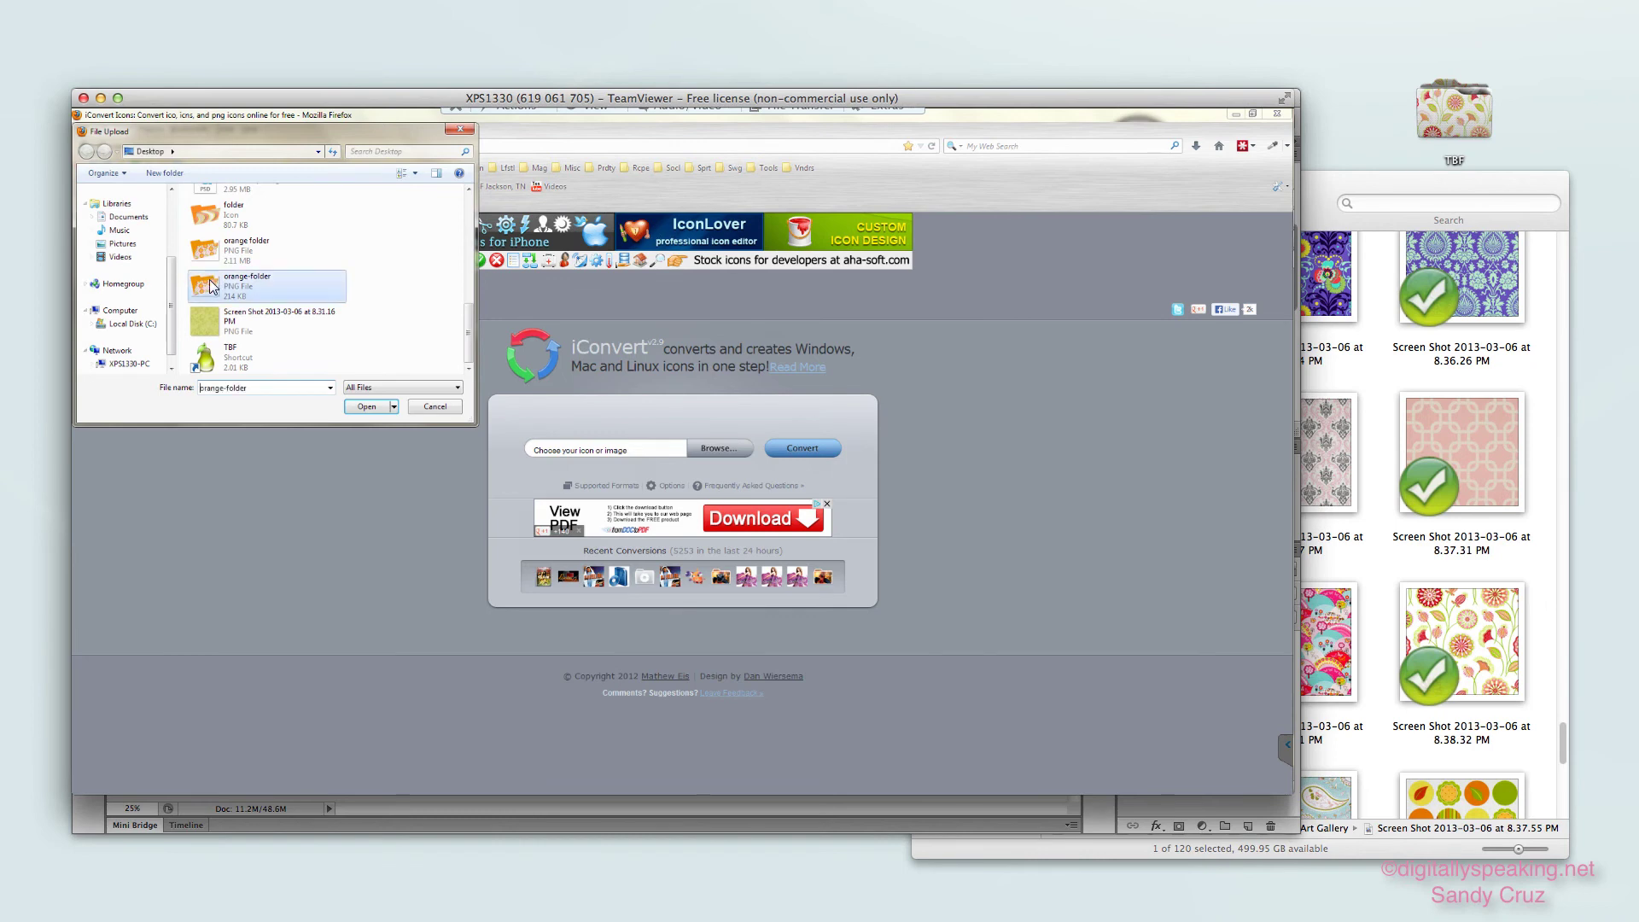
left_click(367, 407)
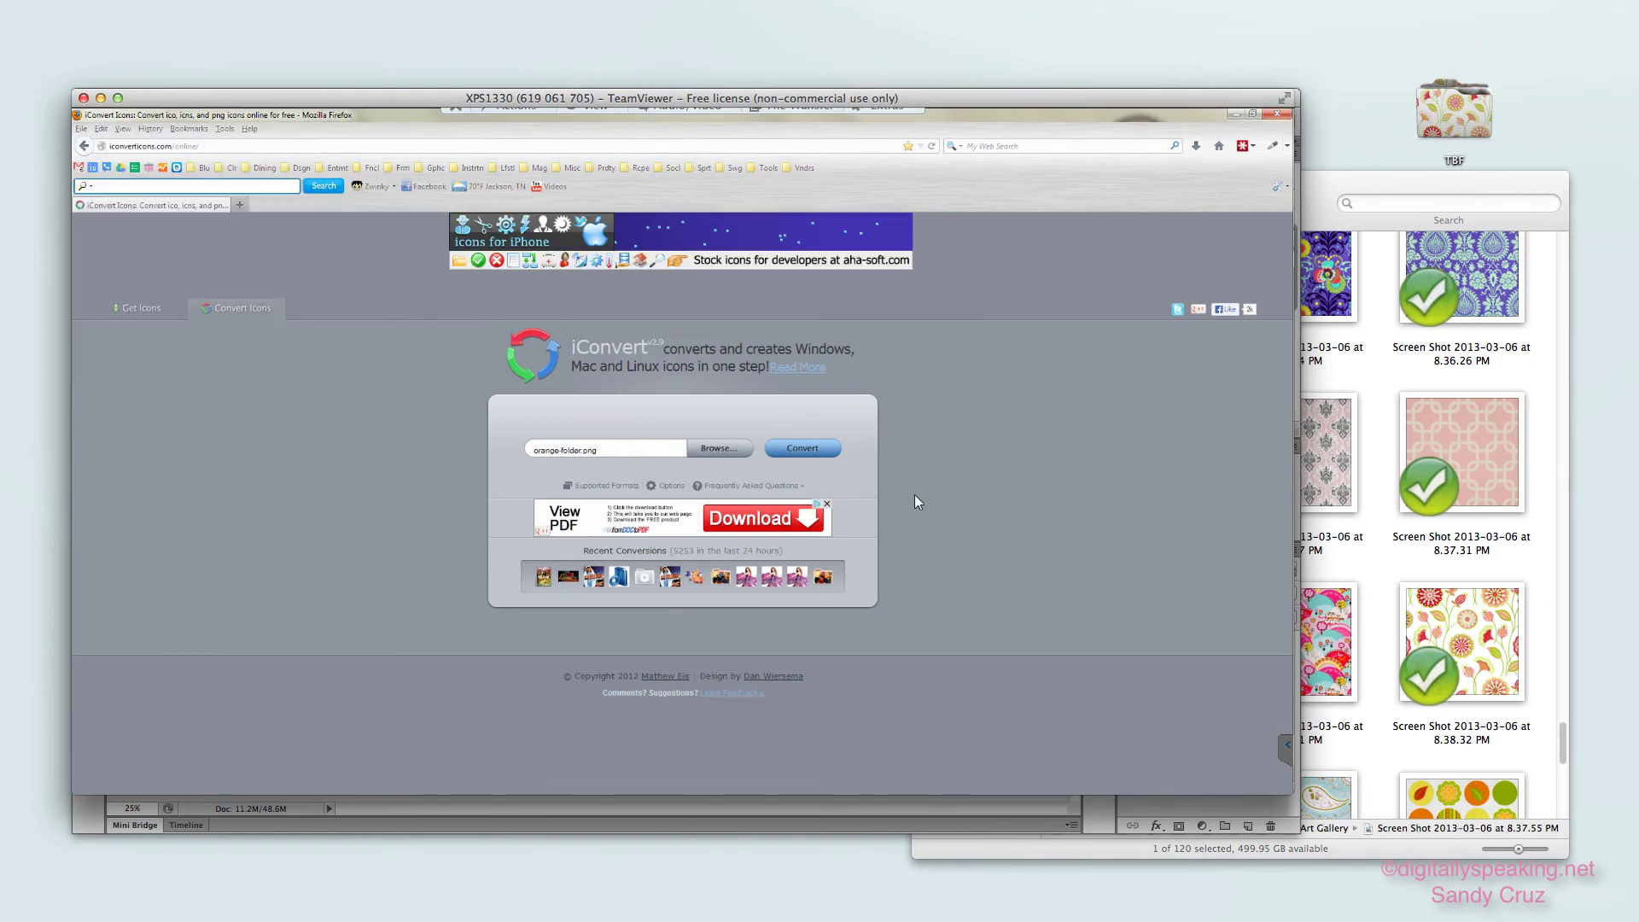
left_click(807, 450)
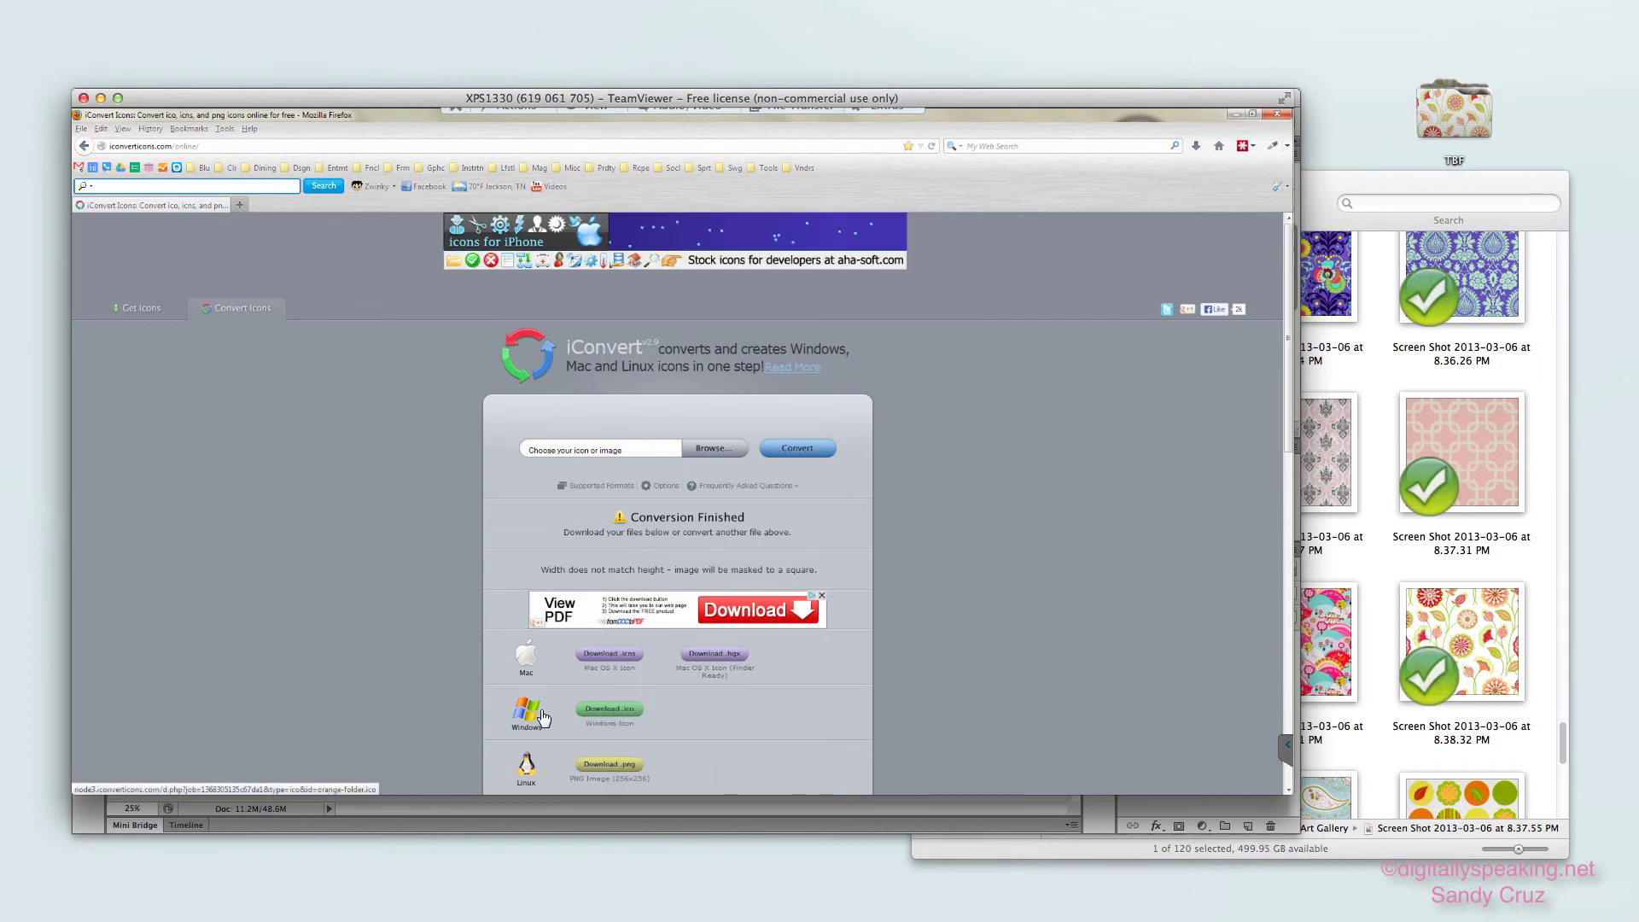
Download the Windows .ico version, save orange-folder.ico as a file, and minimize the browser to reveal the desktop
left_click(609, 711)
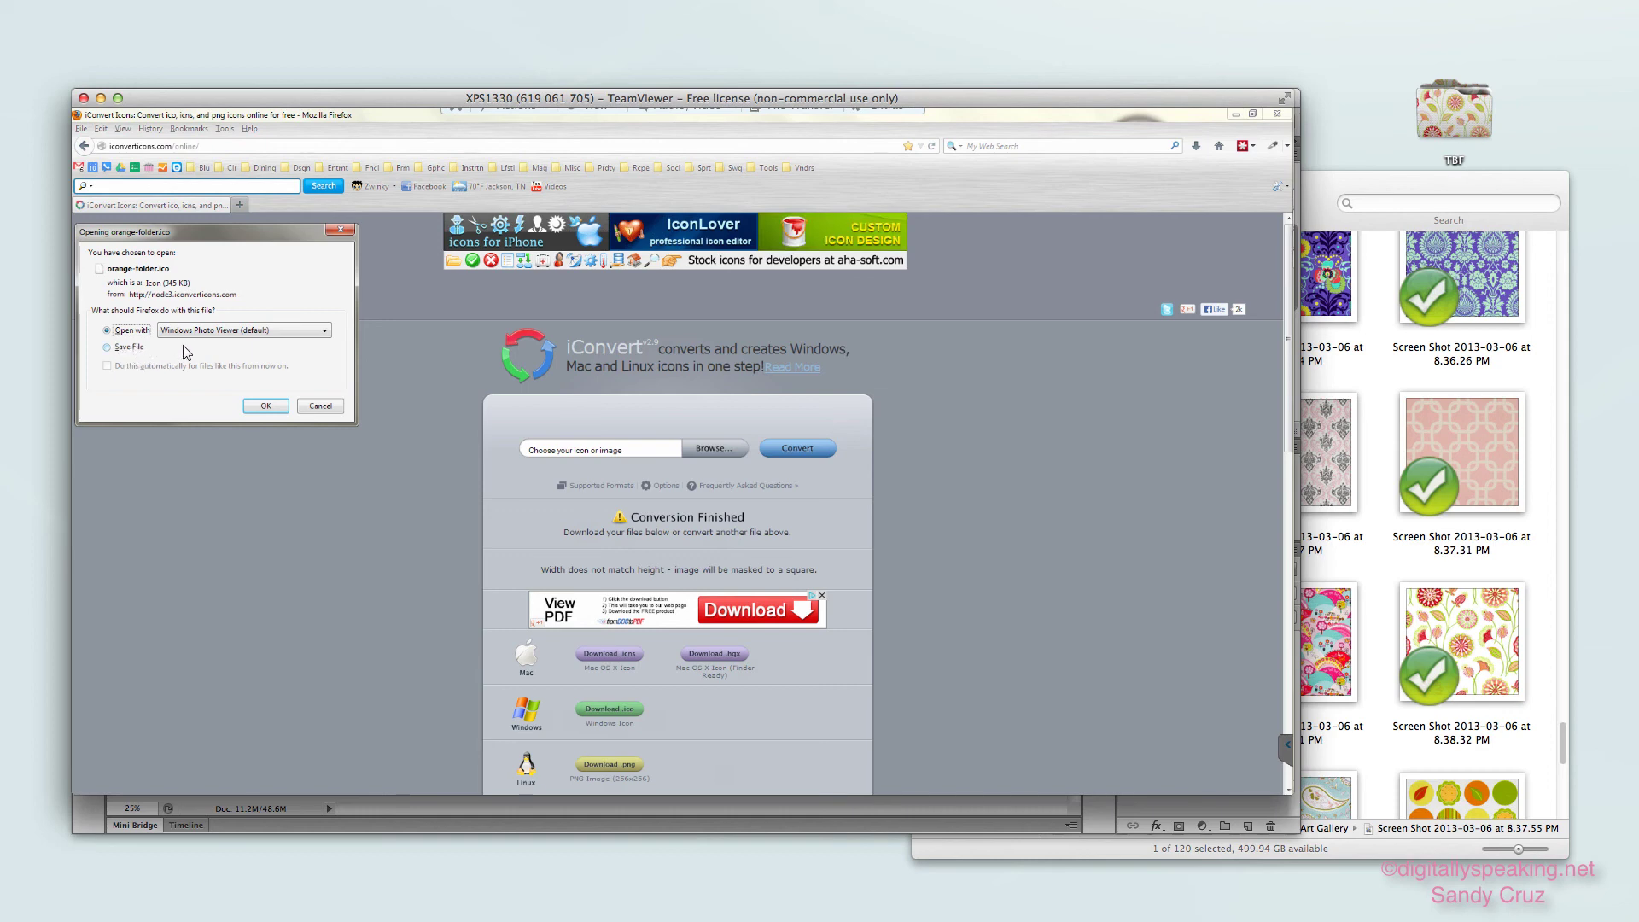
left_click(108, 348)
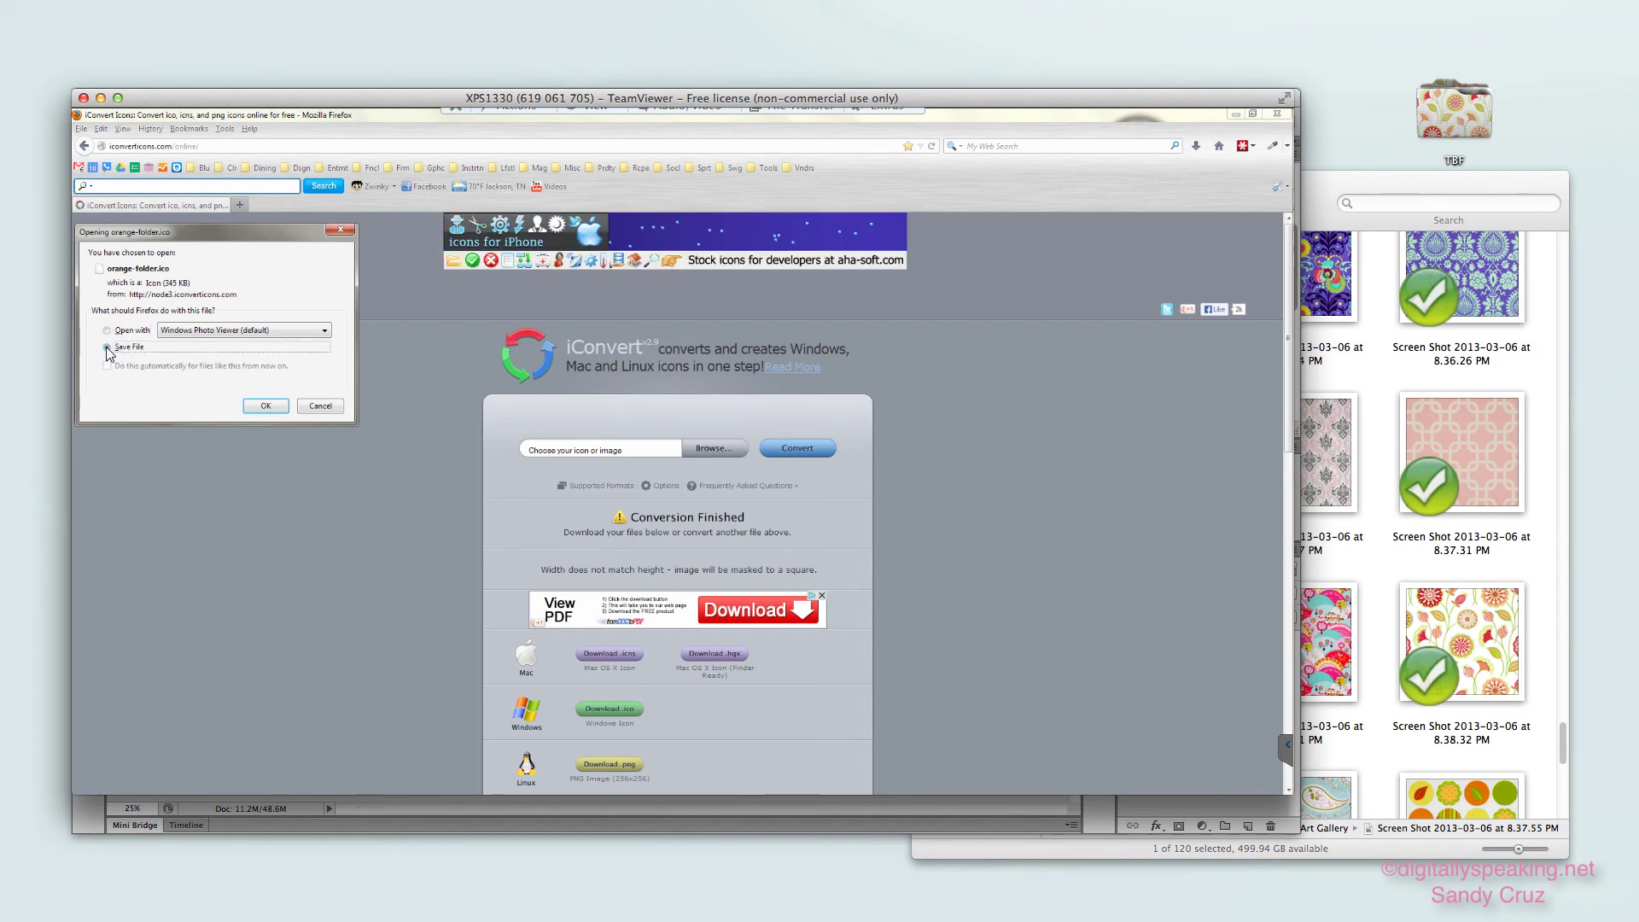
left_click(263, 408)
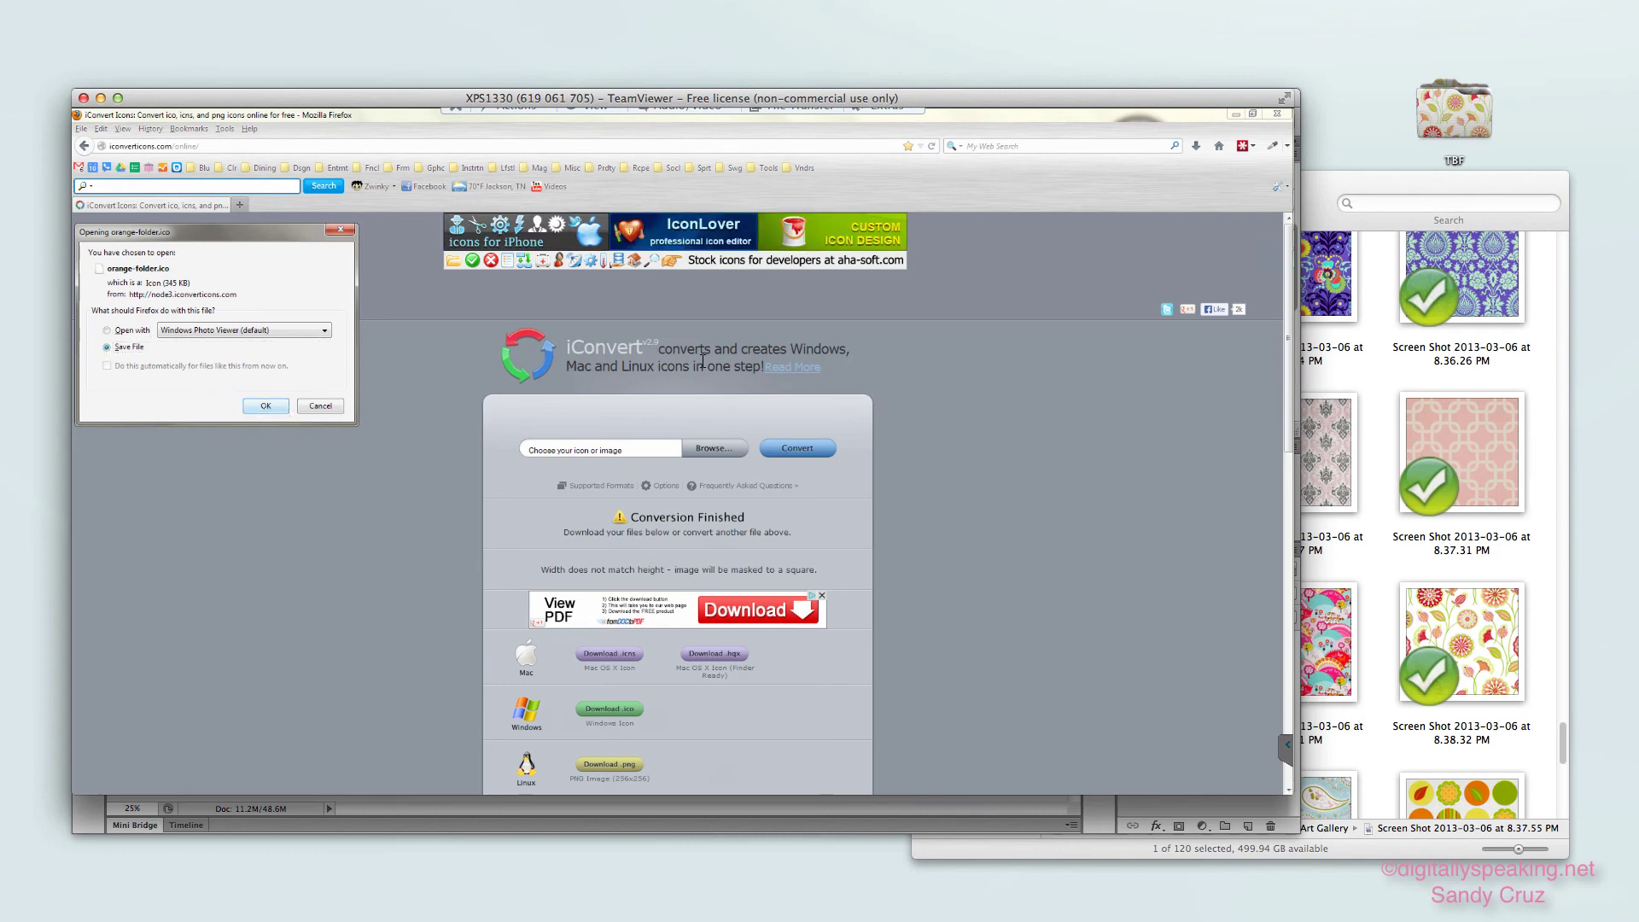
left_click(1234, 114)
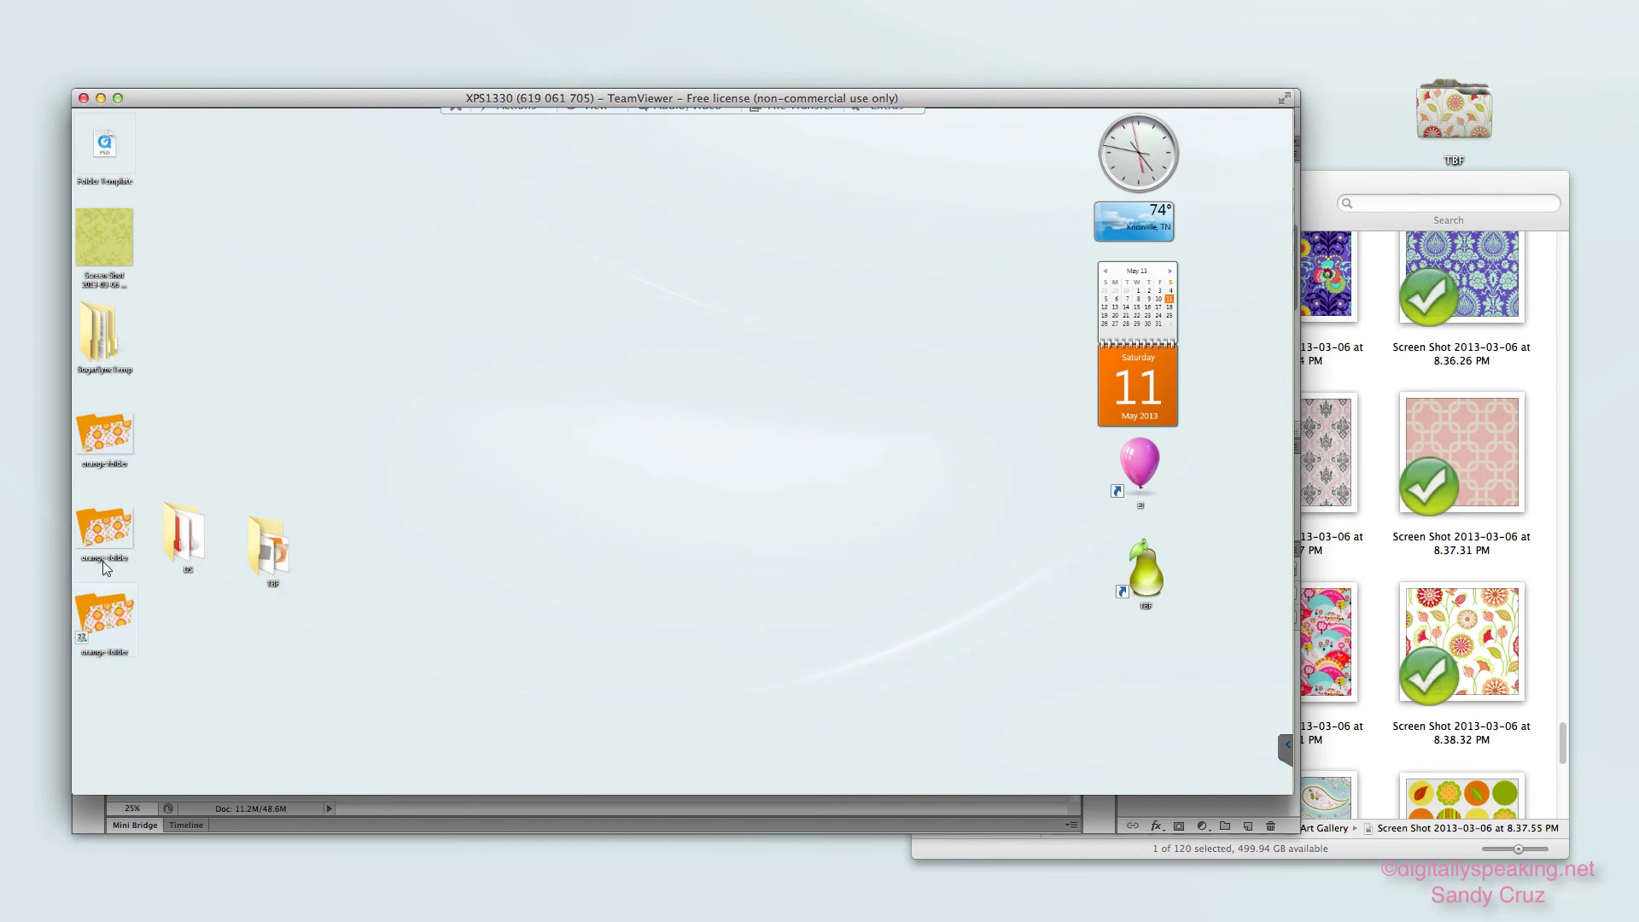
Check the properties of the lowest orange-folder file on the desktop for its file type, and close them
right_click(99, 618)
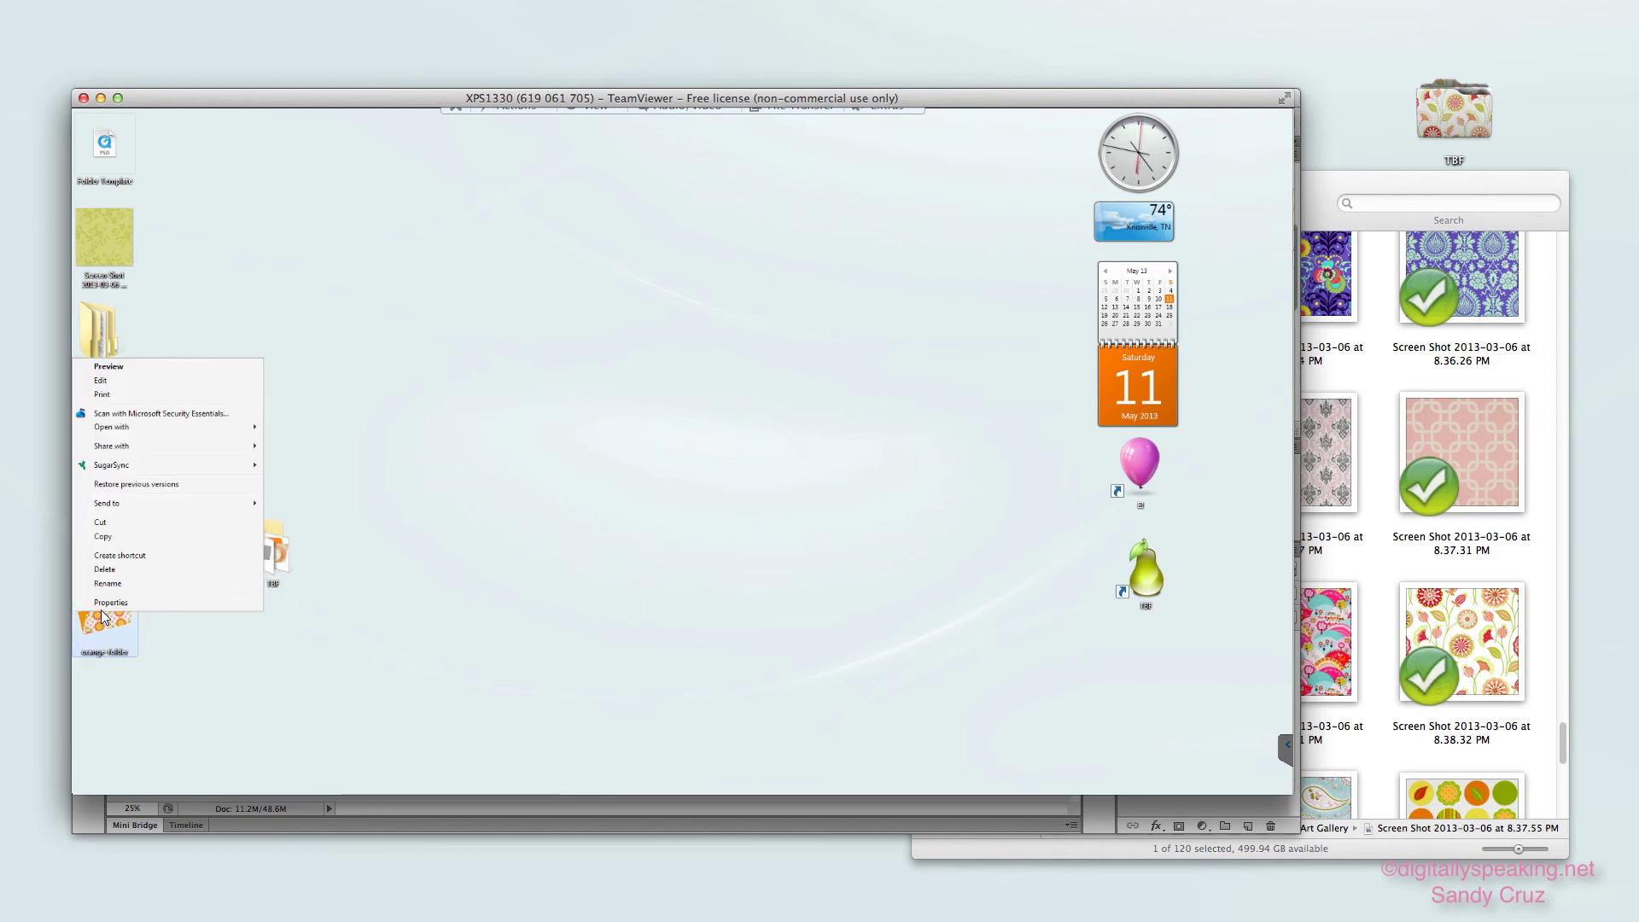
left_click(119, 602)
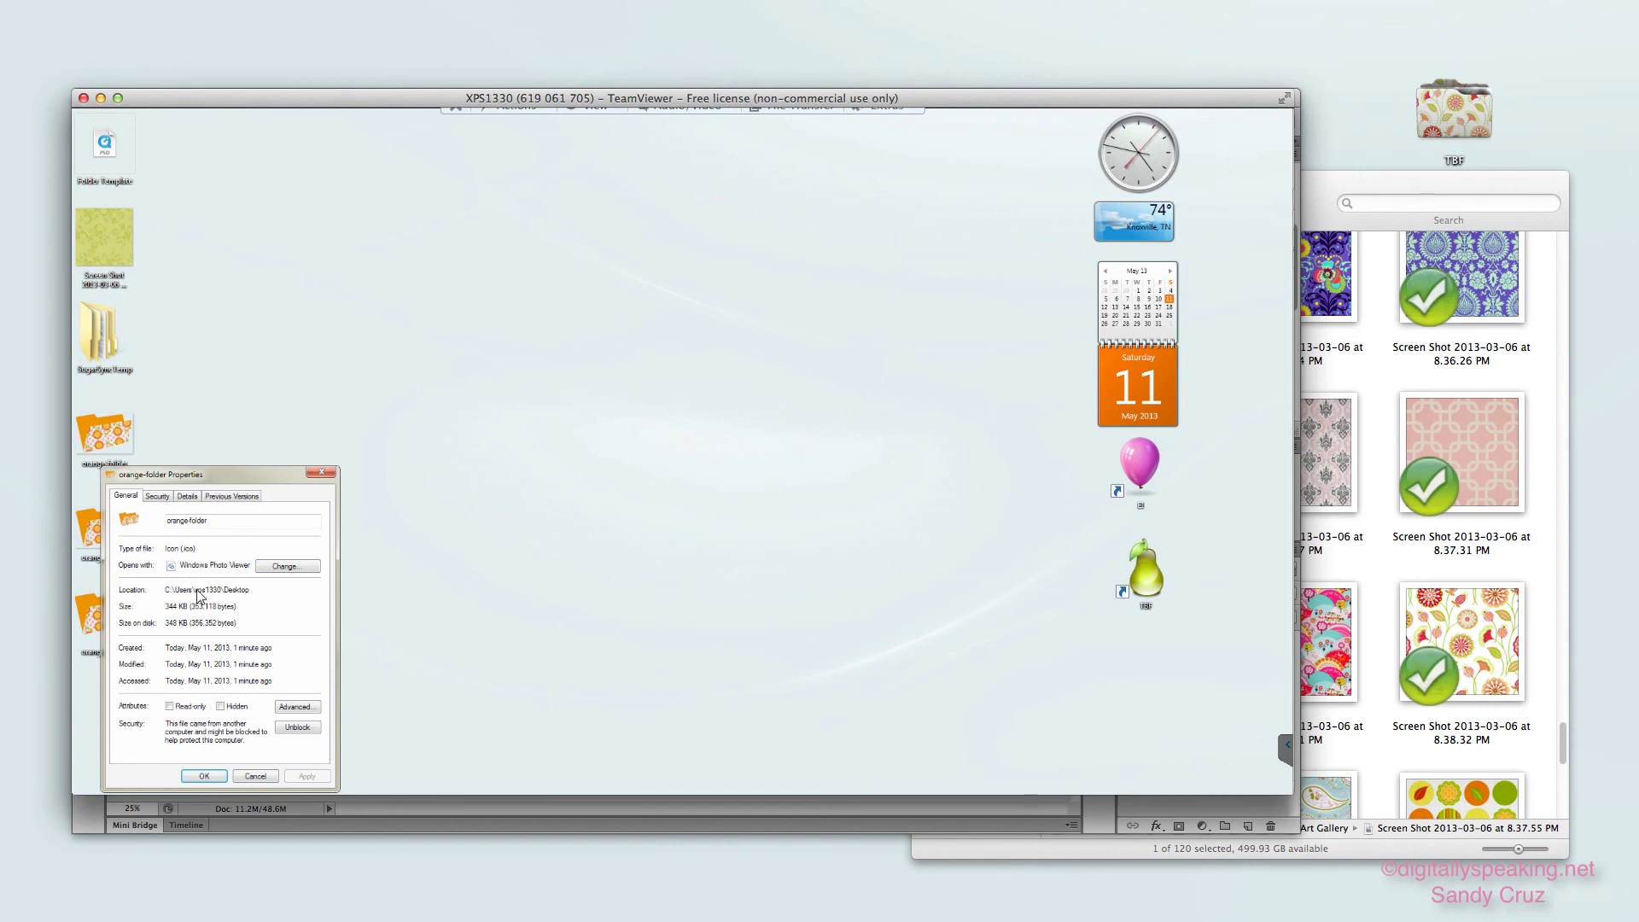
left_click(205, 776)
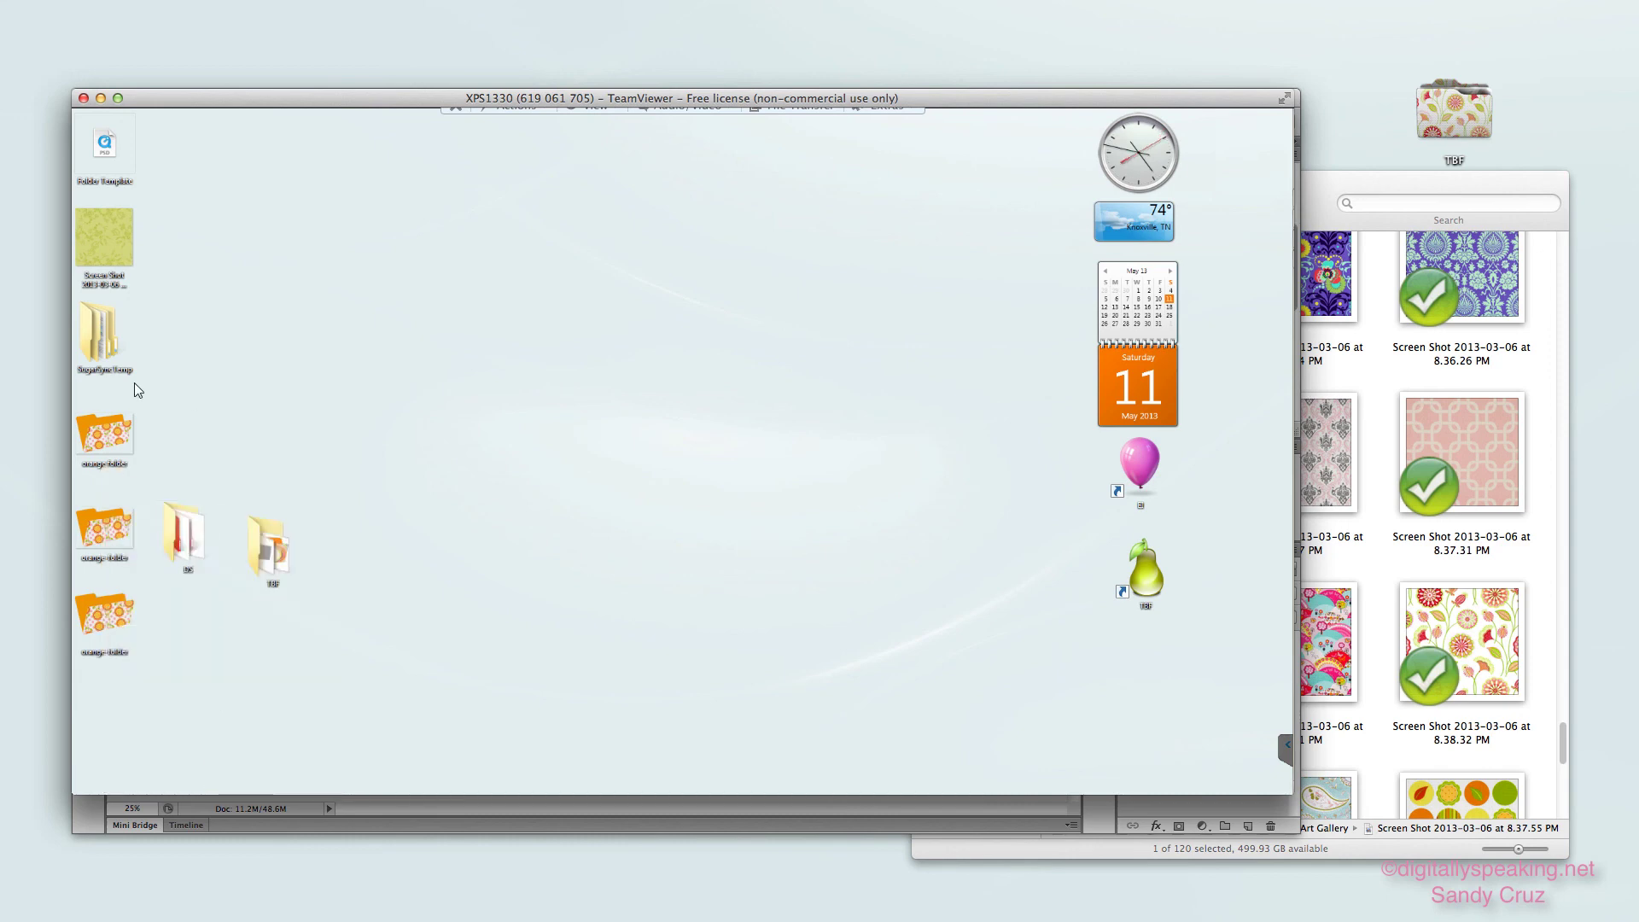
Move the two upper orange-folder image files on the desktop to the Recycle Bin, keeping the .ico file
left_click_drag(139, 397, 86, 544)
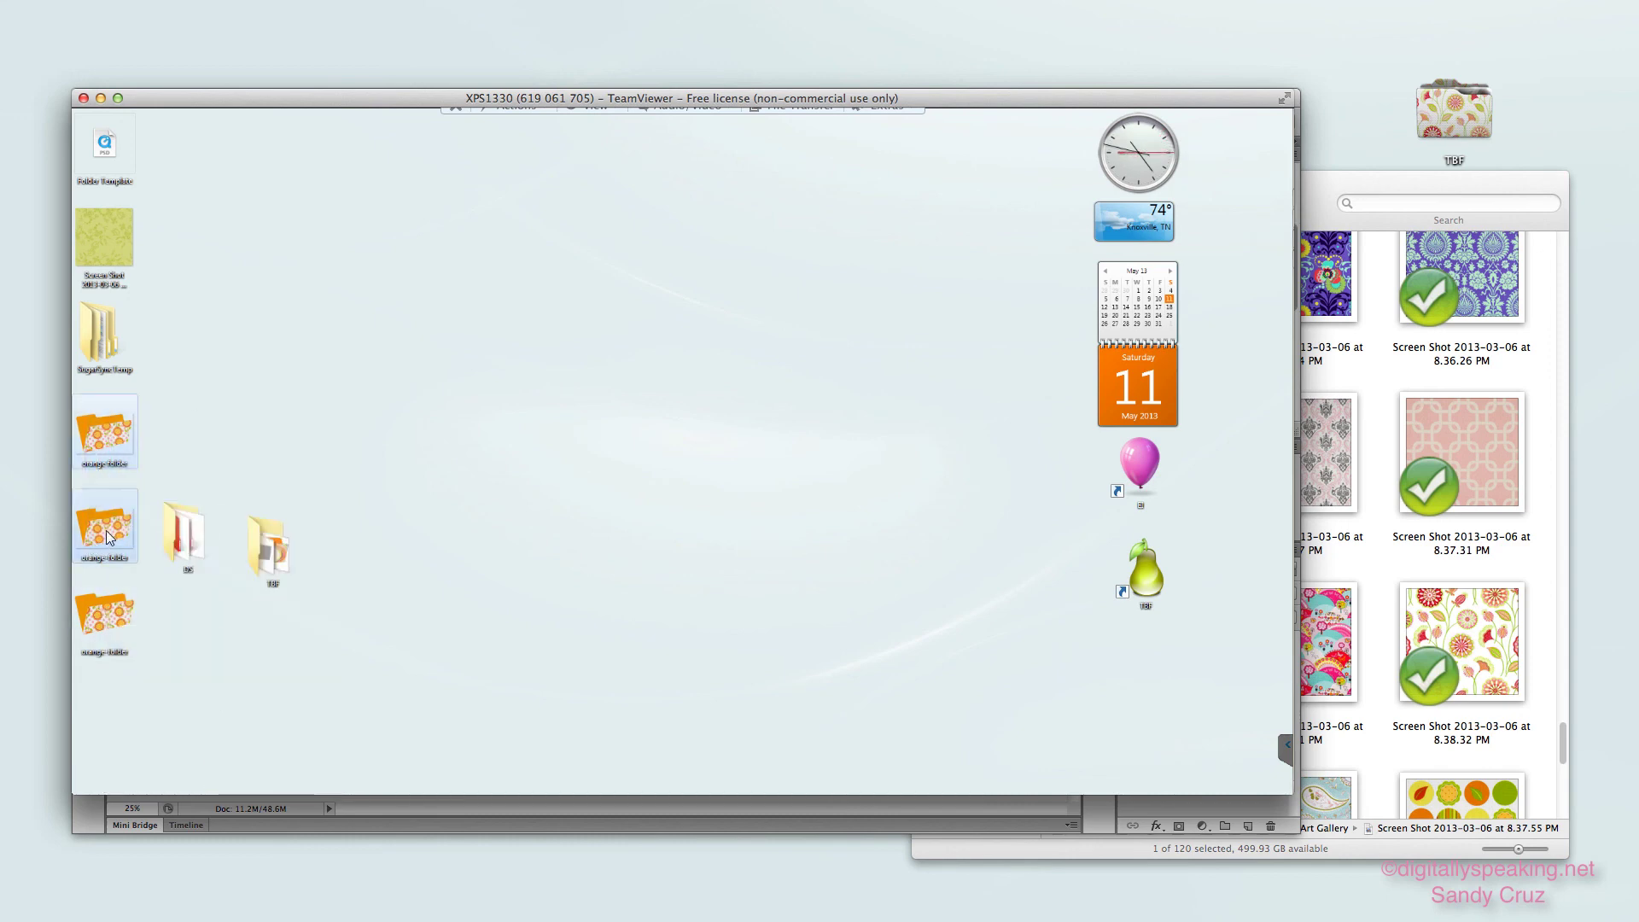
right_click(106, 526)
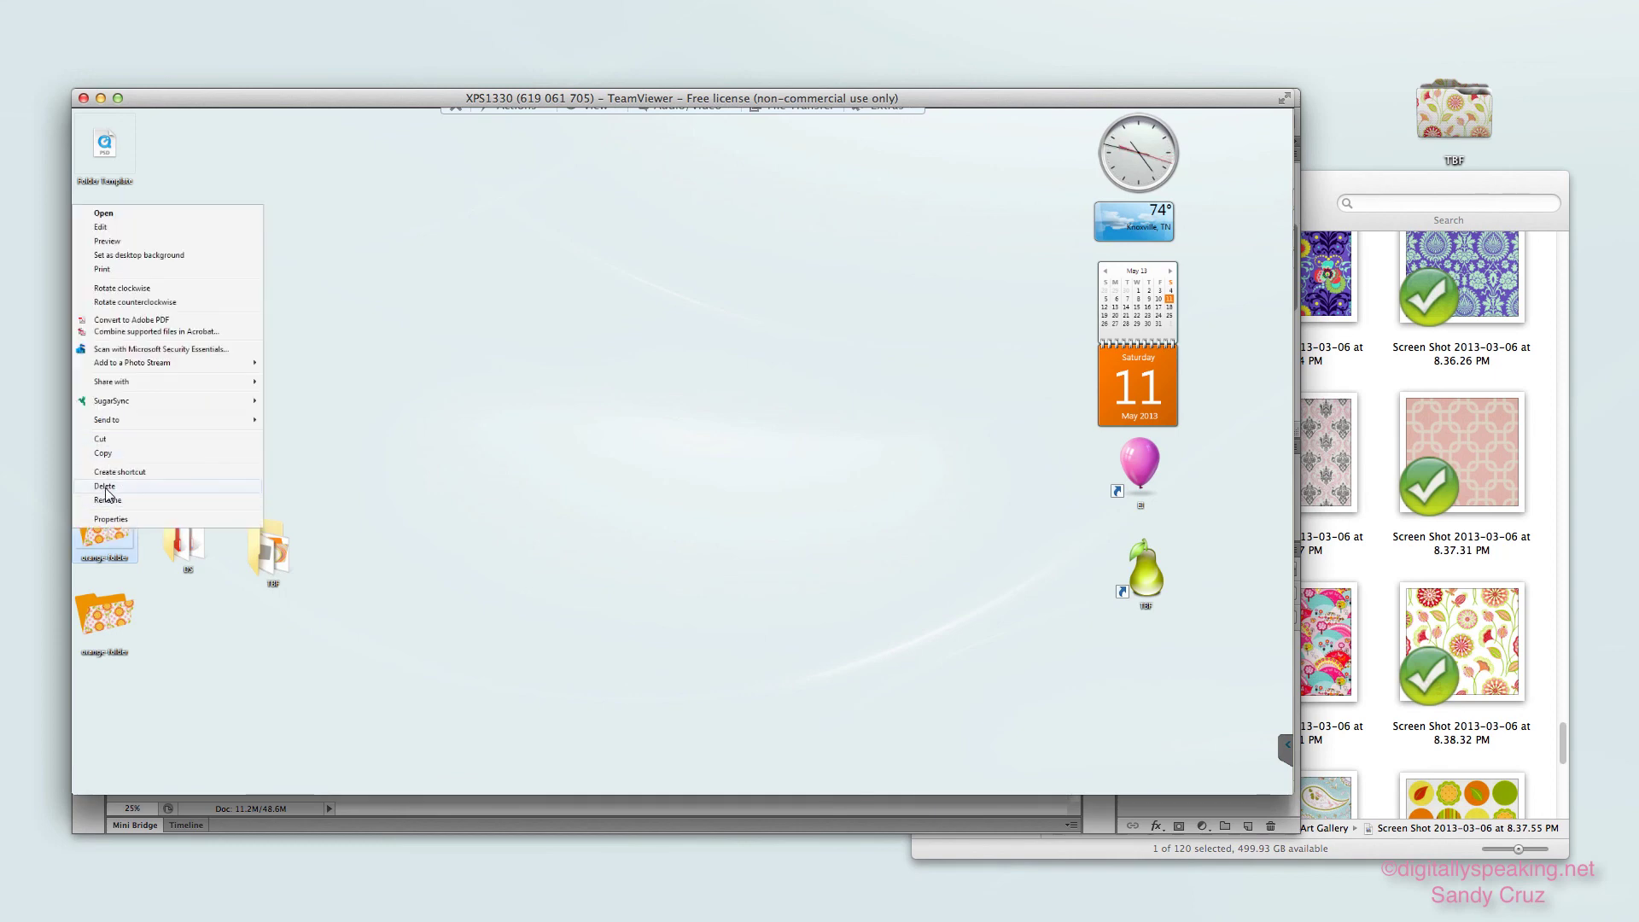
left_click(106, 486)
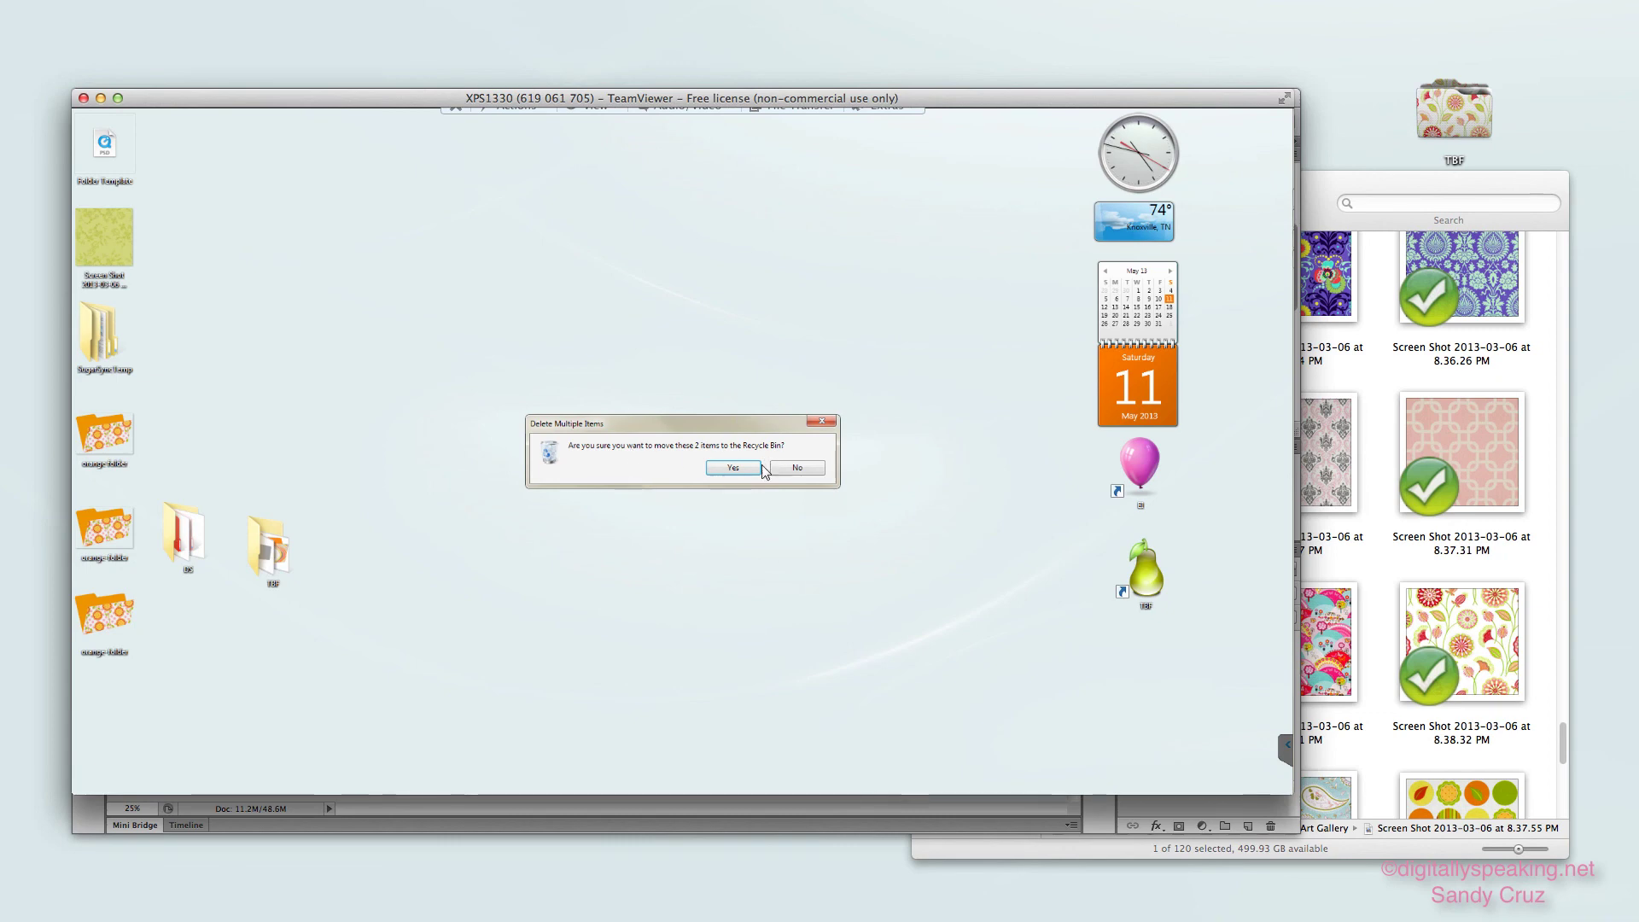
left_click(733, 467)
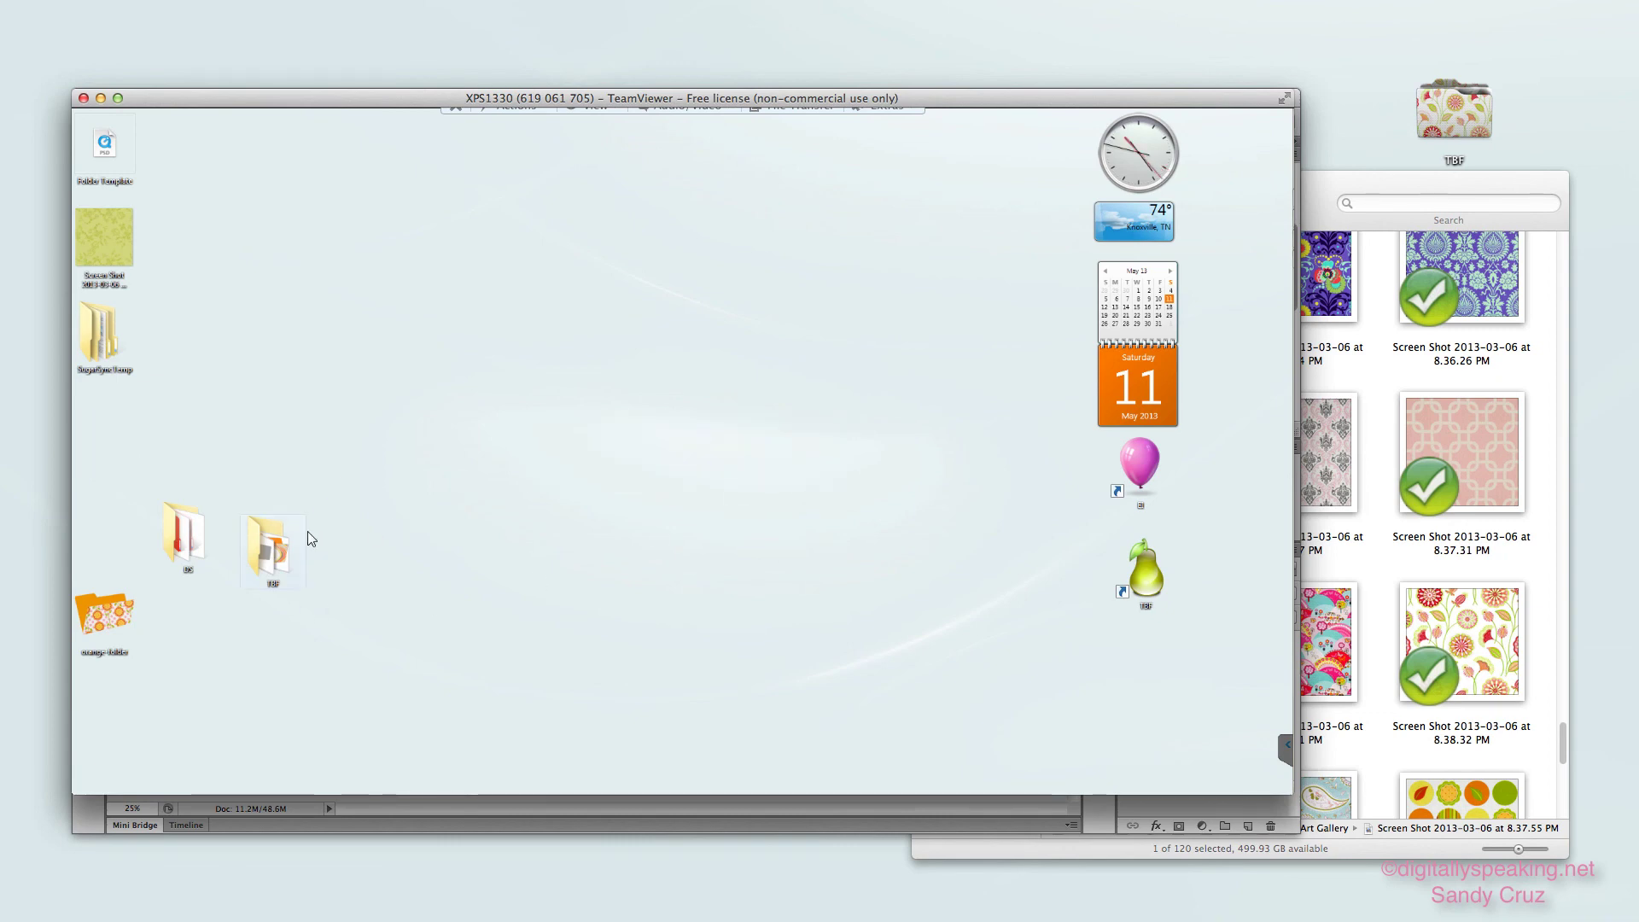
mouse_move(269, 580)
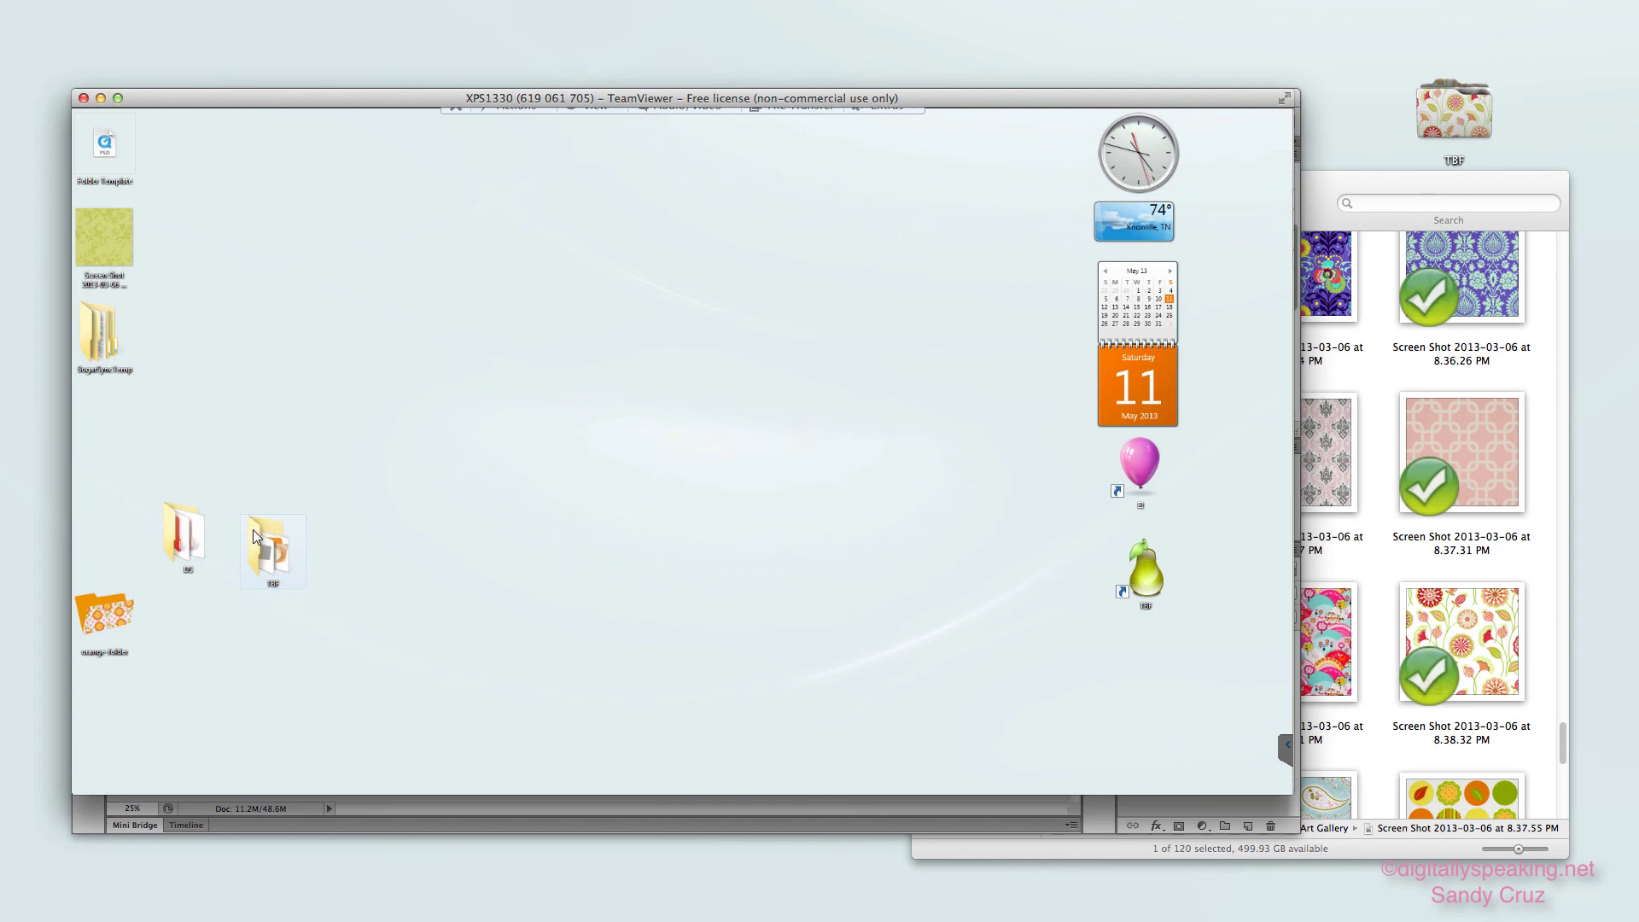
mouse_move(115, 610)
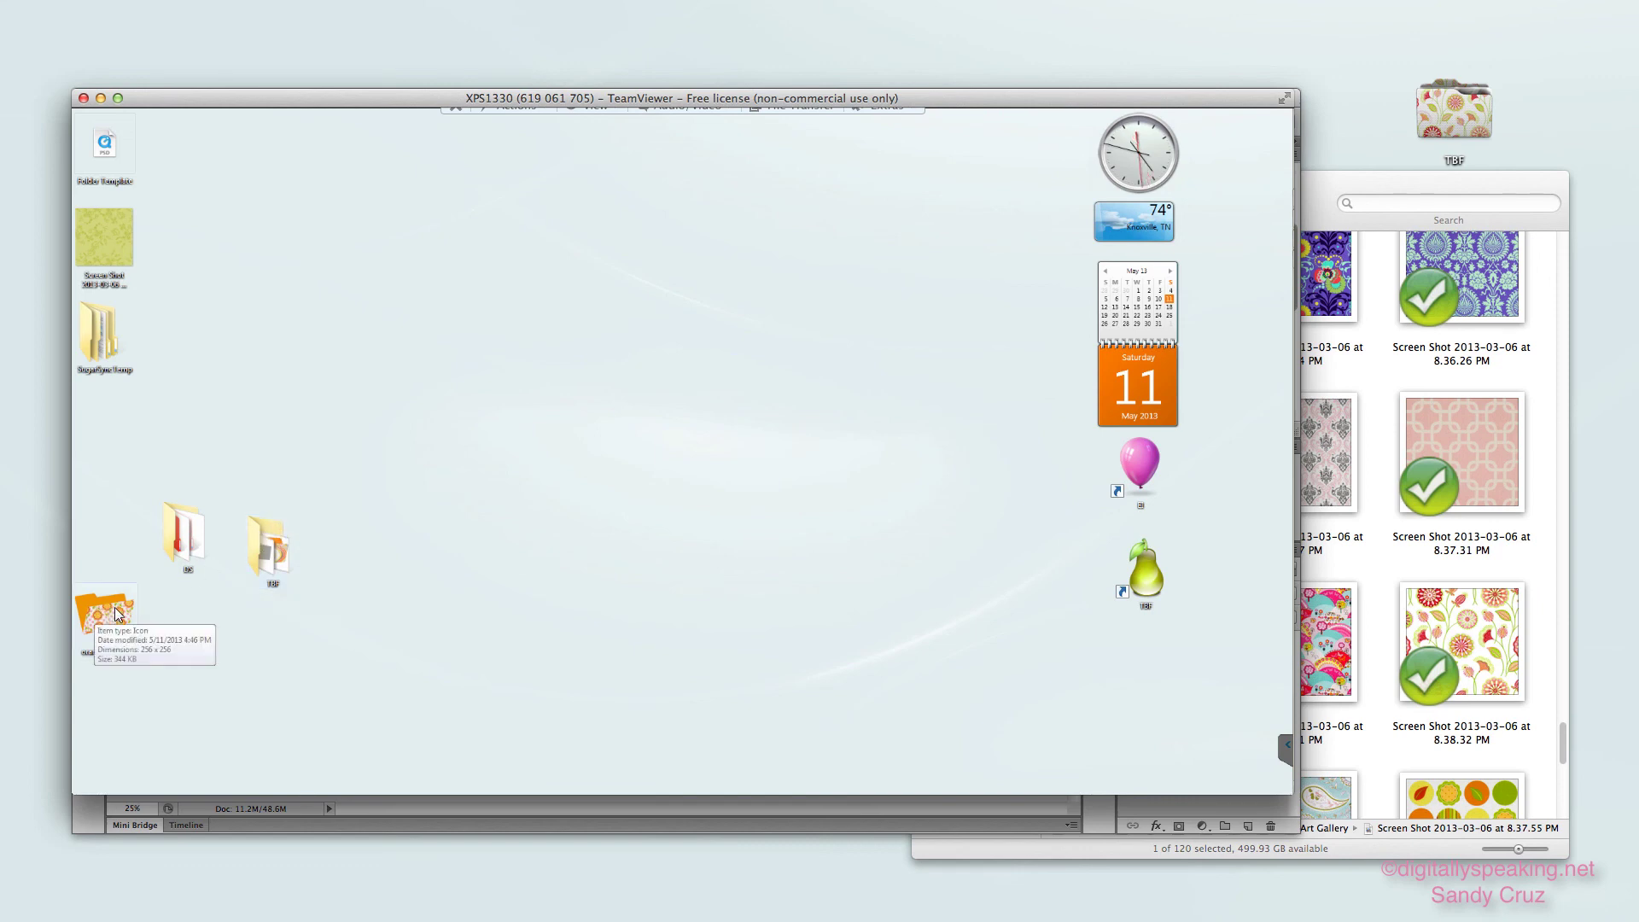
Customize the TBF folder on the desktop to use the orange-folder icon file from the Desktop, apply the change and close its properties
right_click(265, 534)
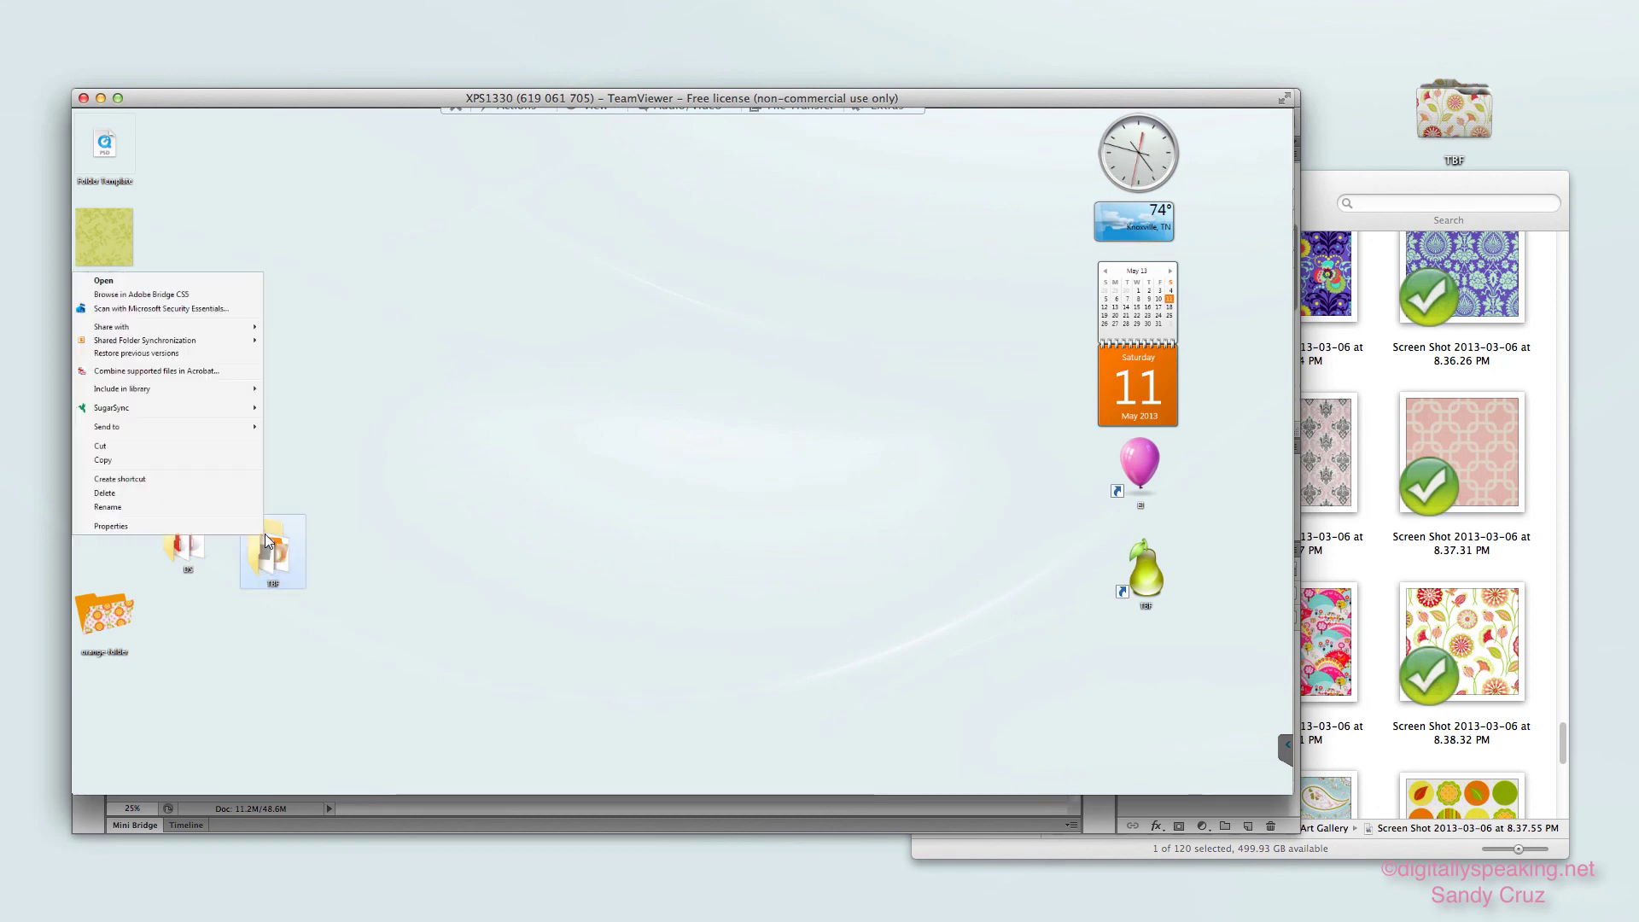
left_click(110, 526)
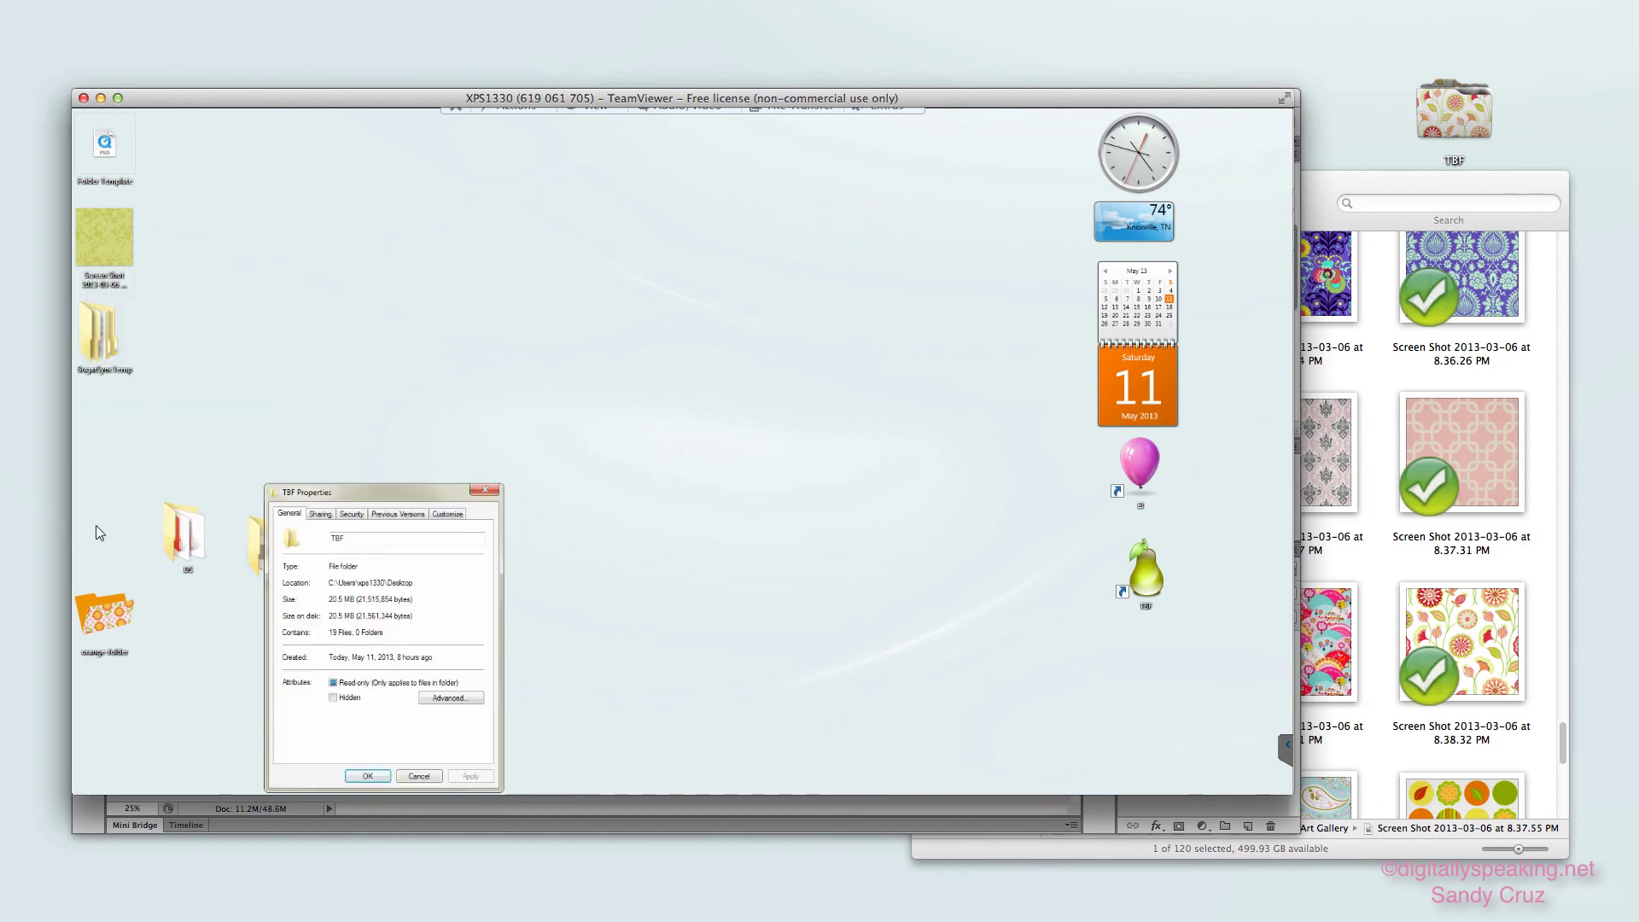
left_click(448, 517)
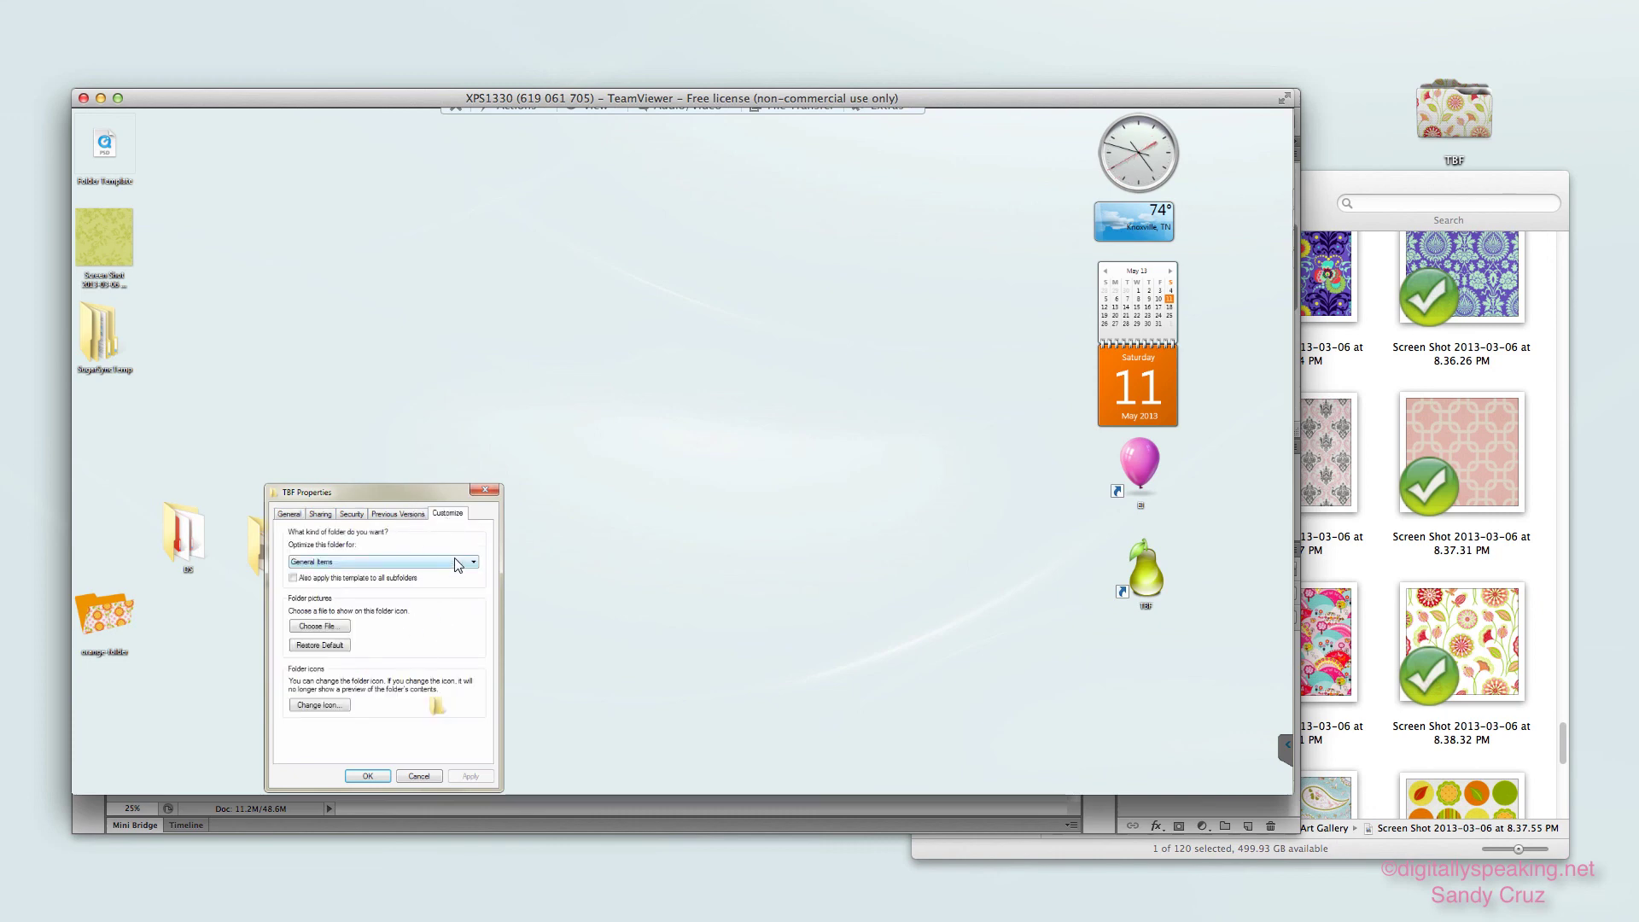
left_click(309, 707)
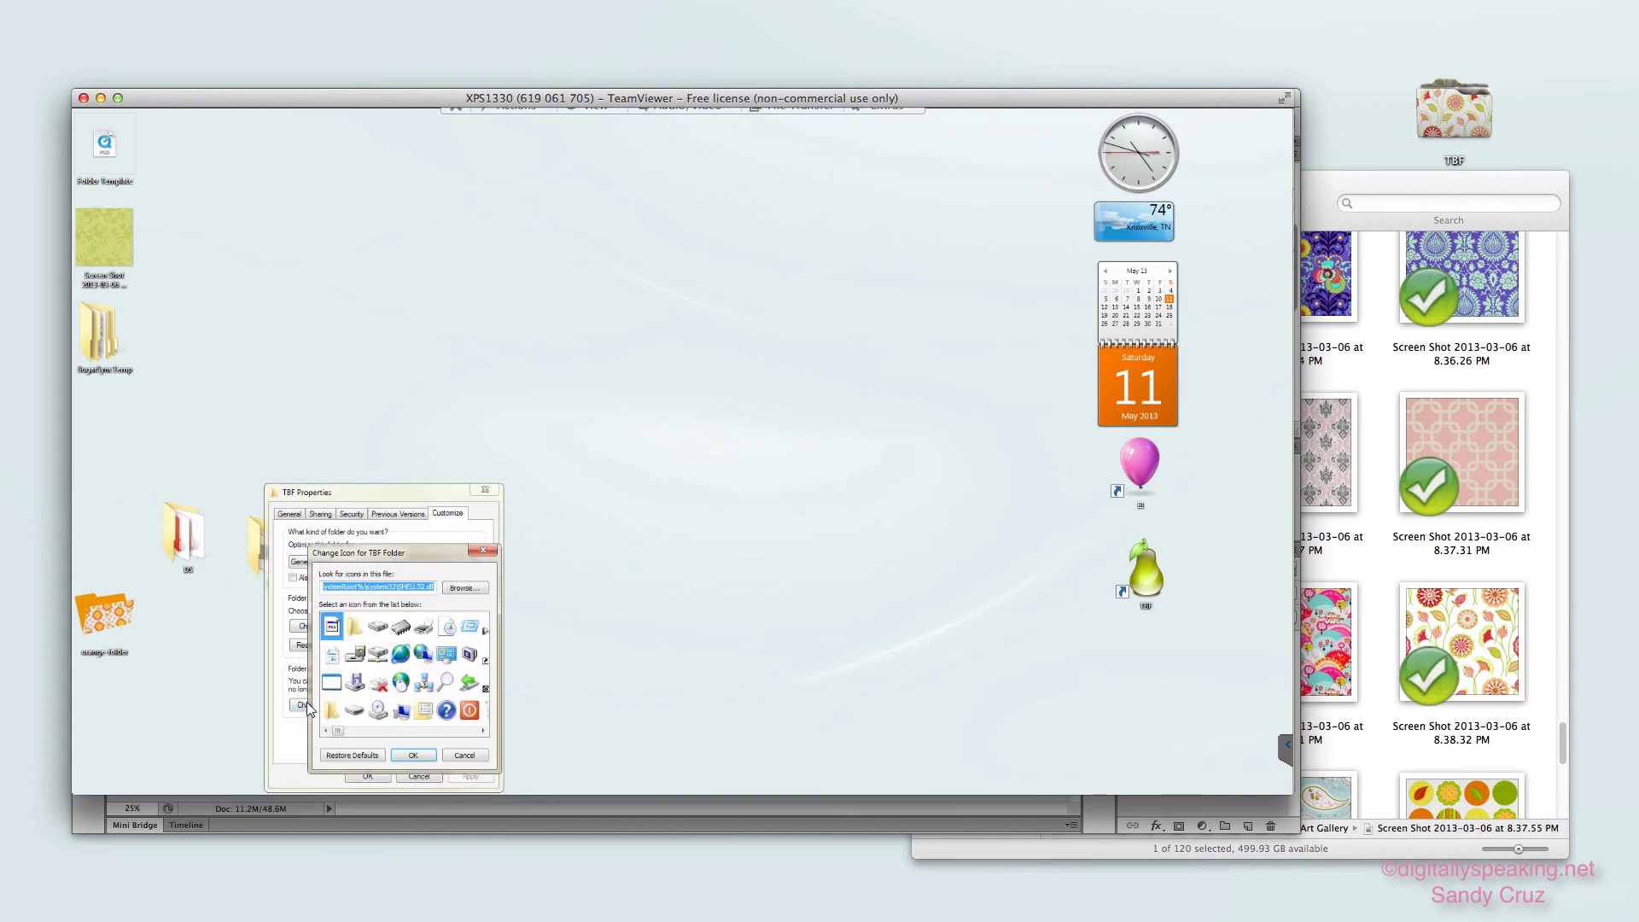
left_click(462, 589)
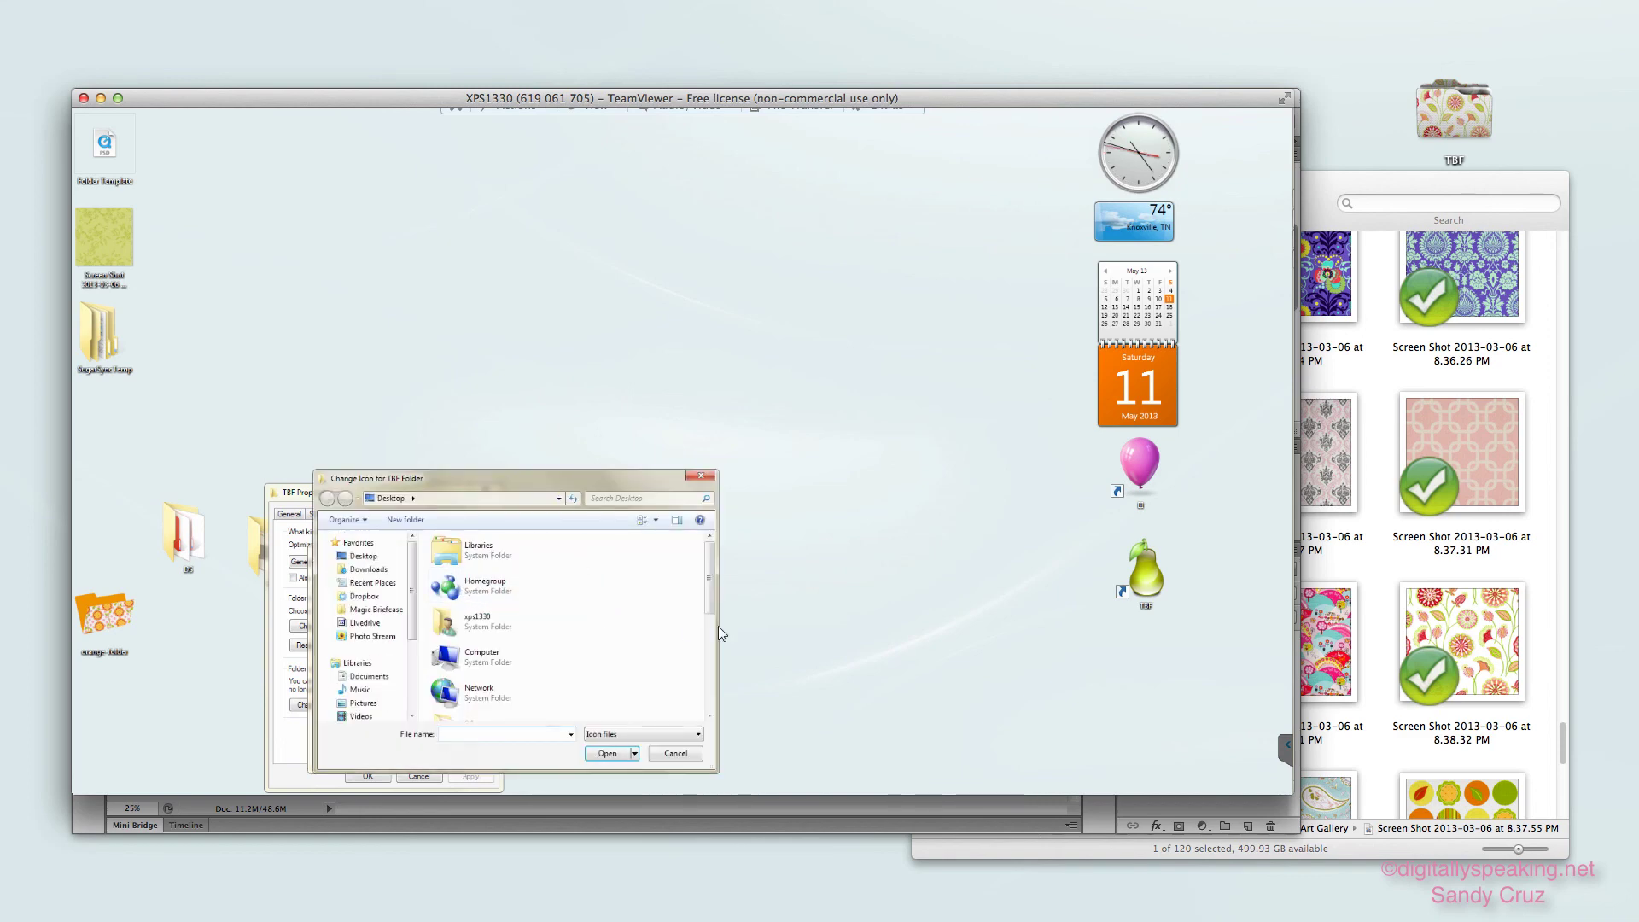
left_click_drag(711, 574, 704, 669)
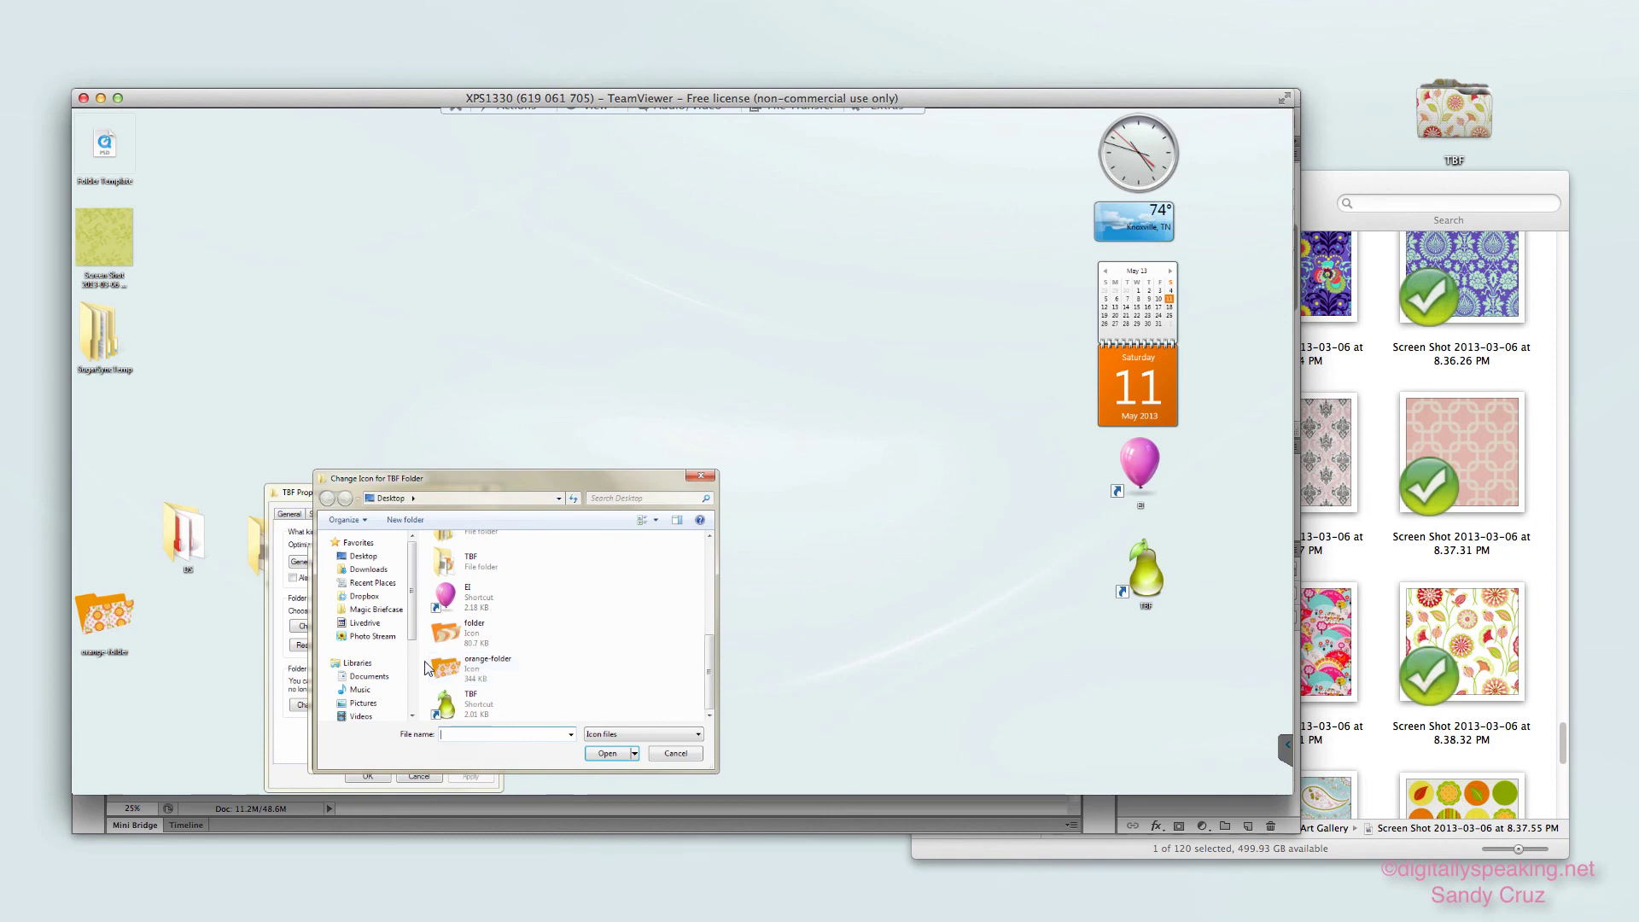
left_click(458, 672)
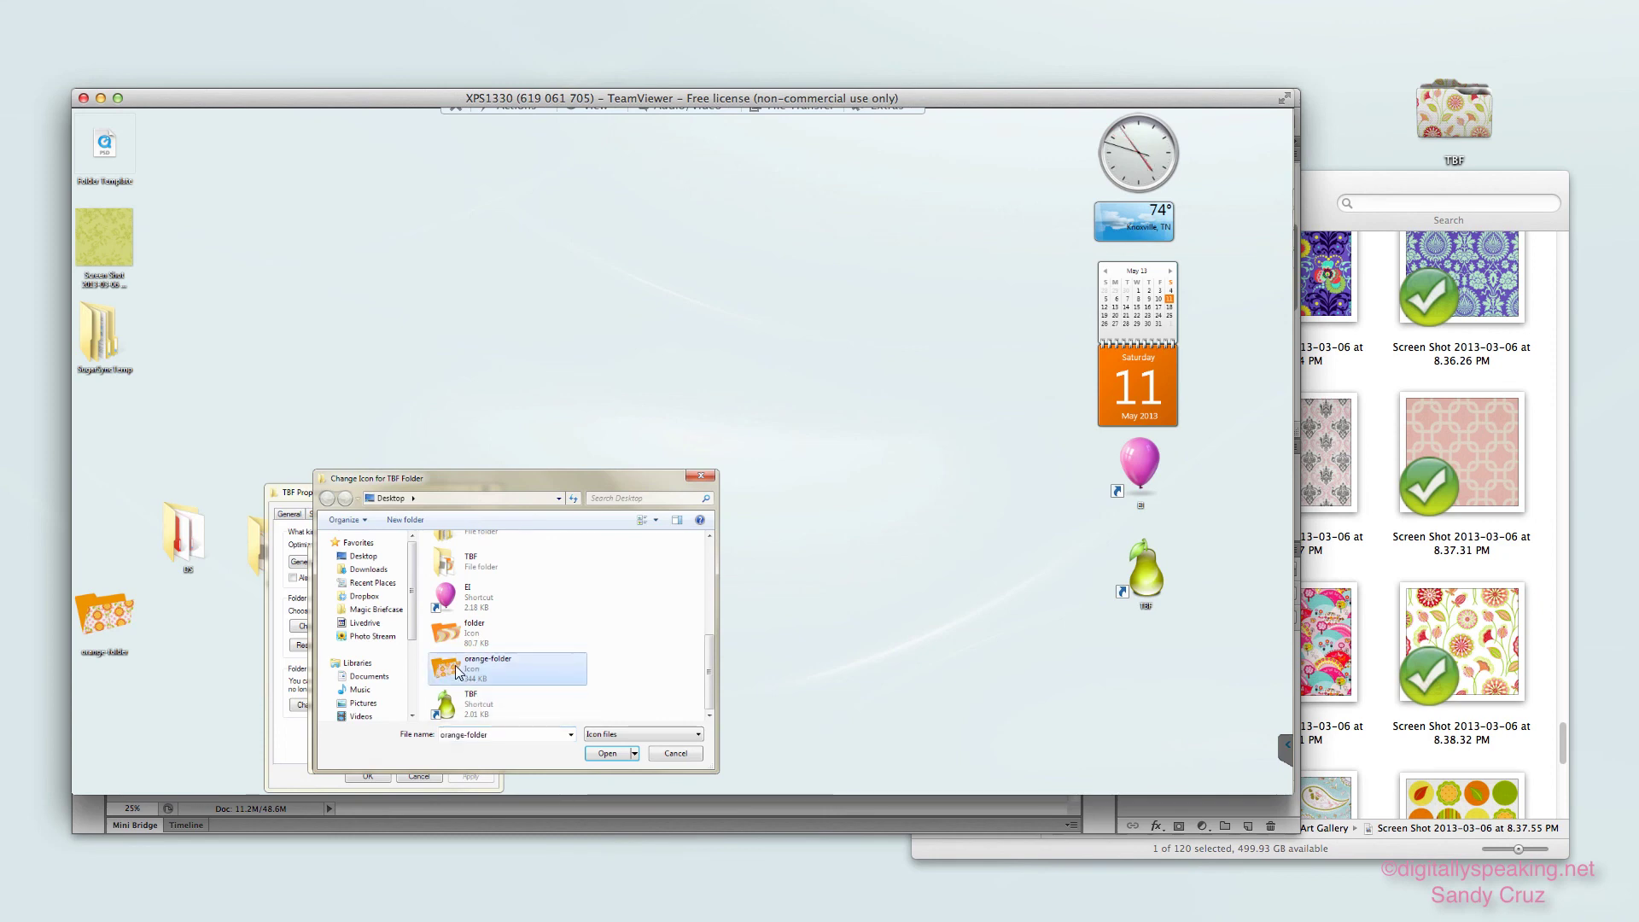
left_click(607, 753)
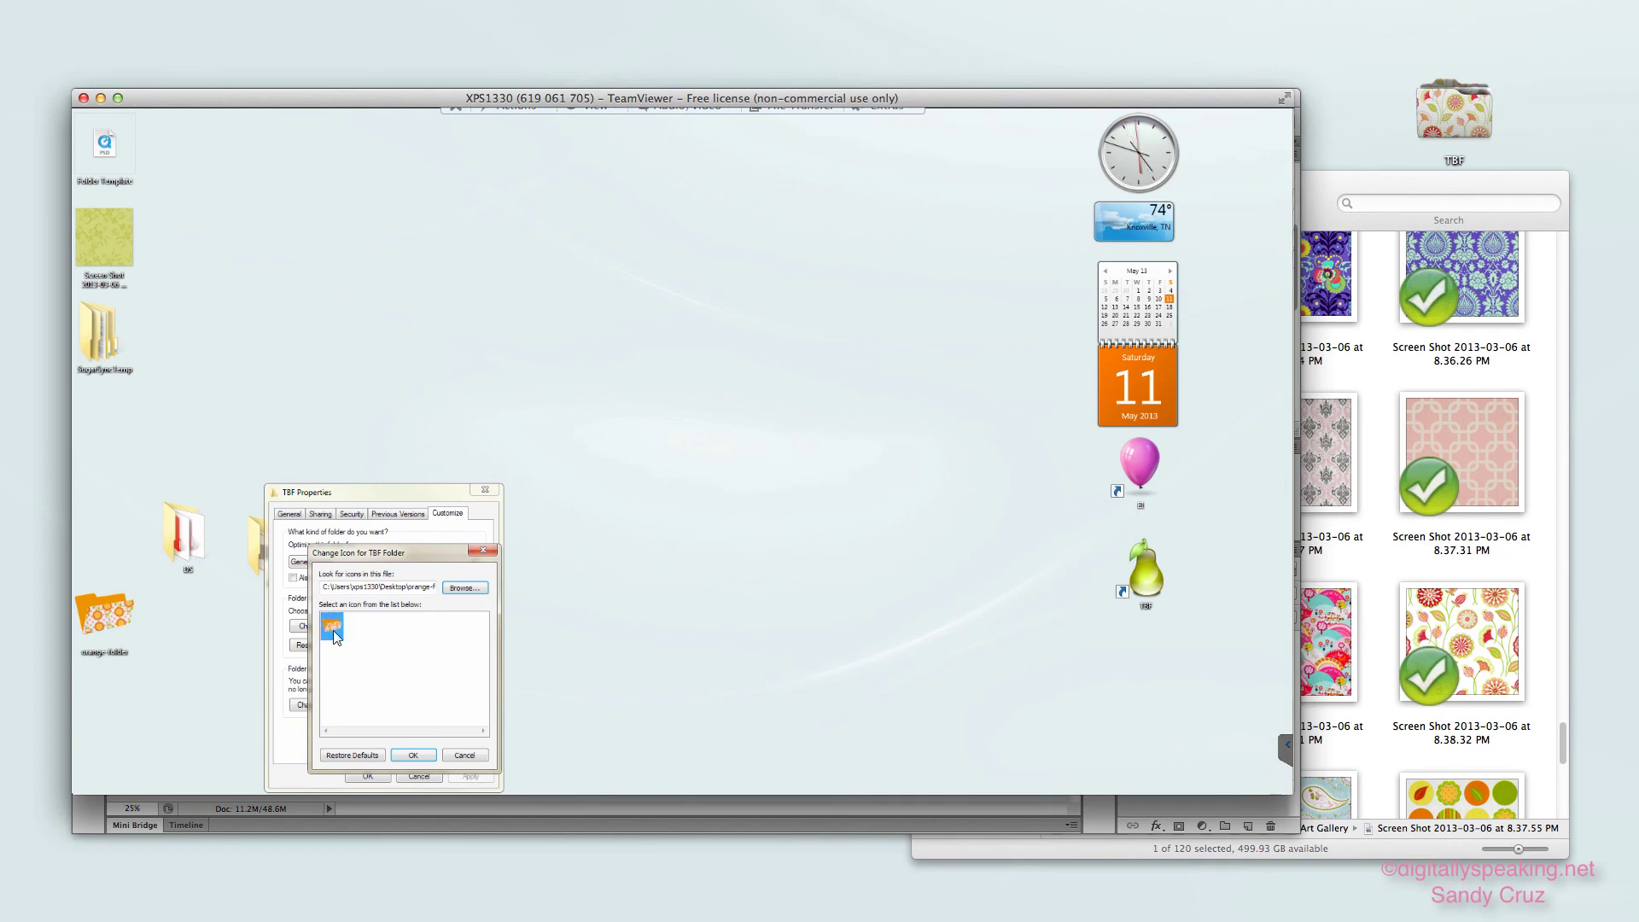
left_click(412, 758)
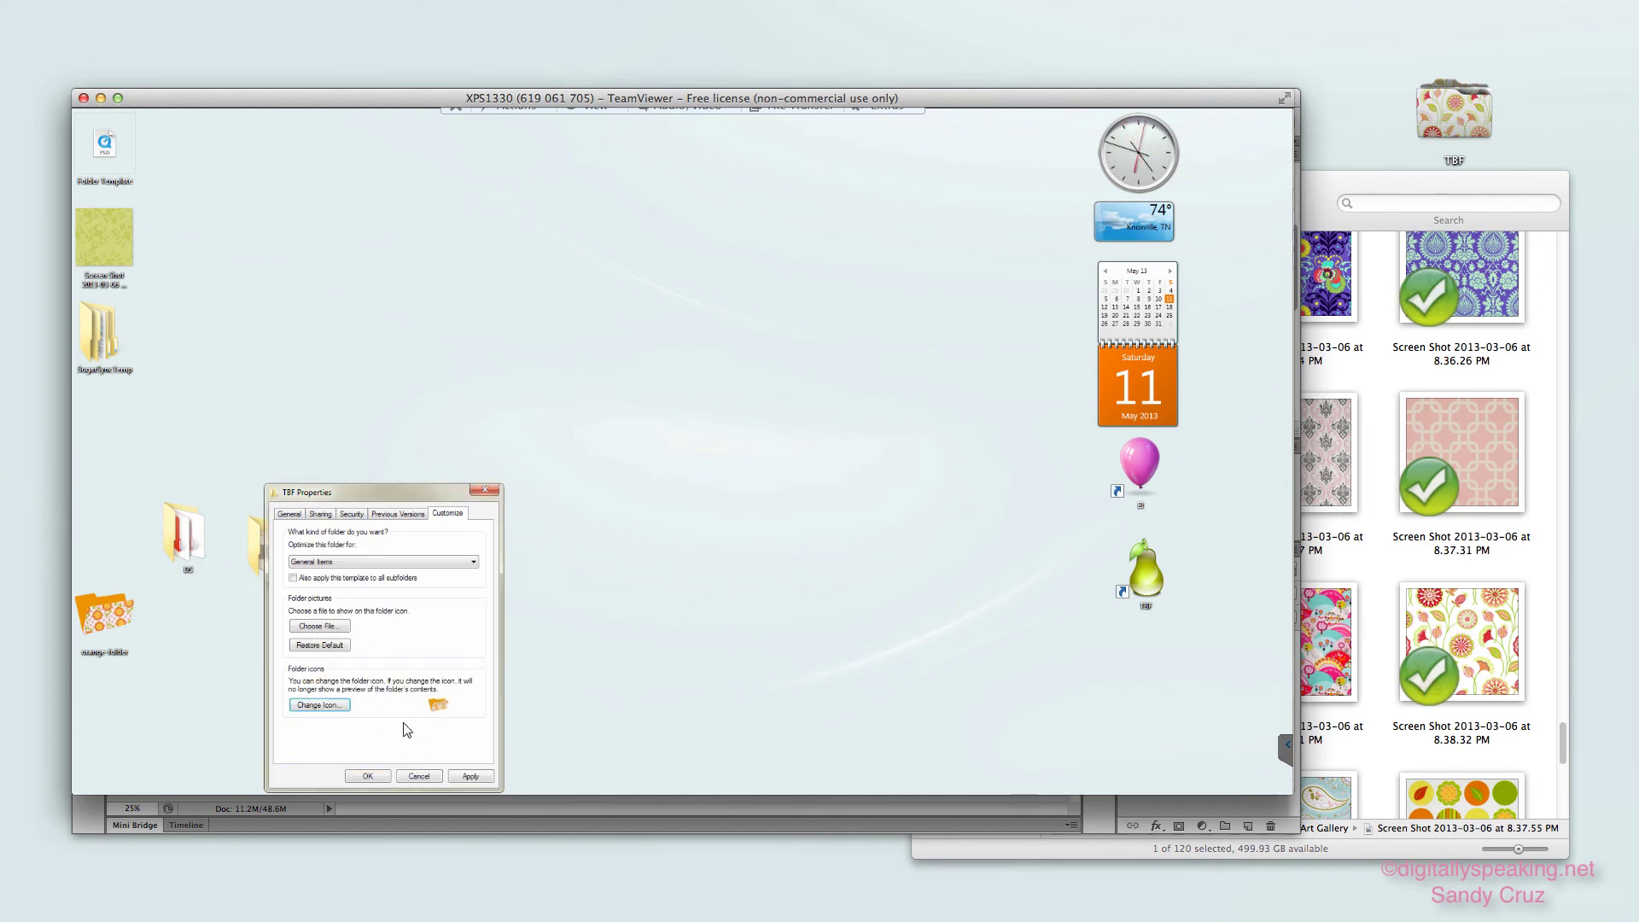
left_click(467, 777)
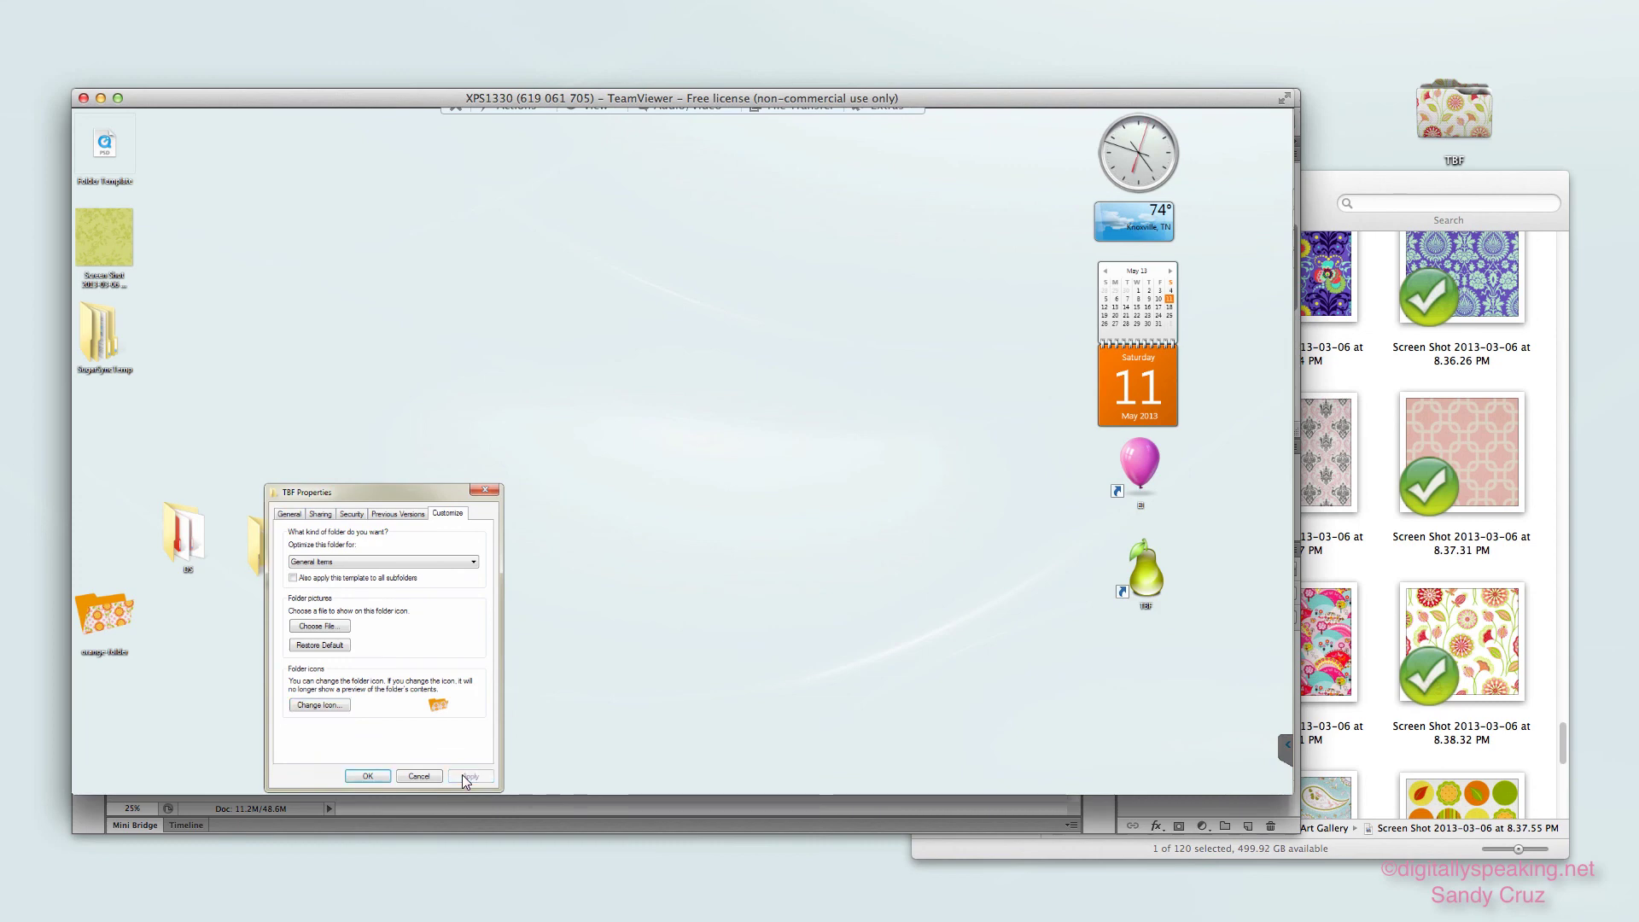
left_click(370, 771)
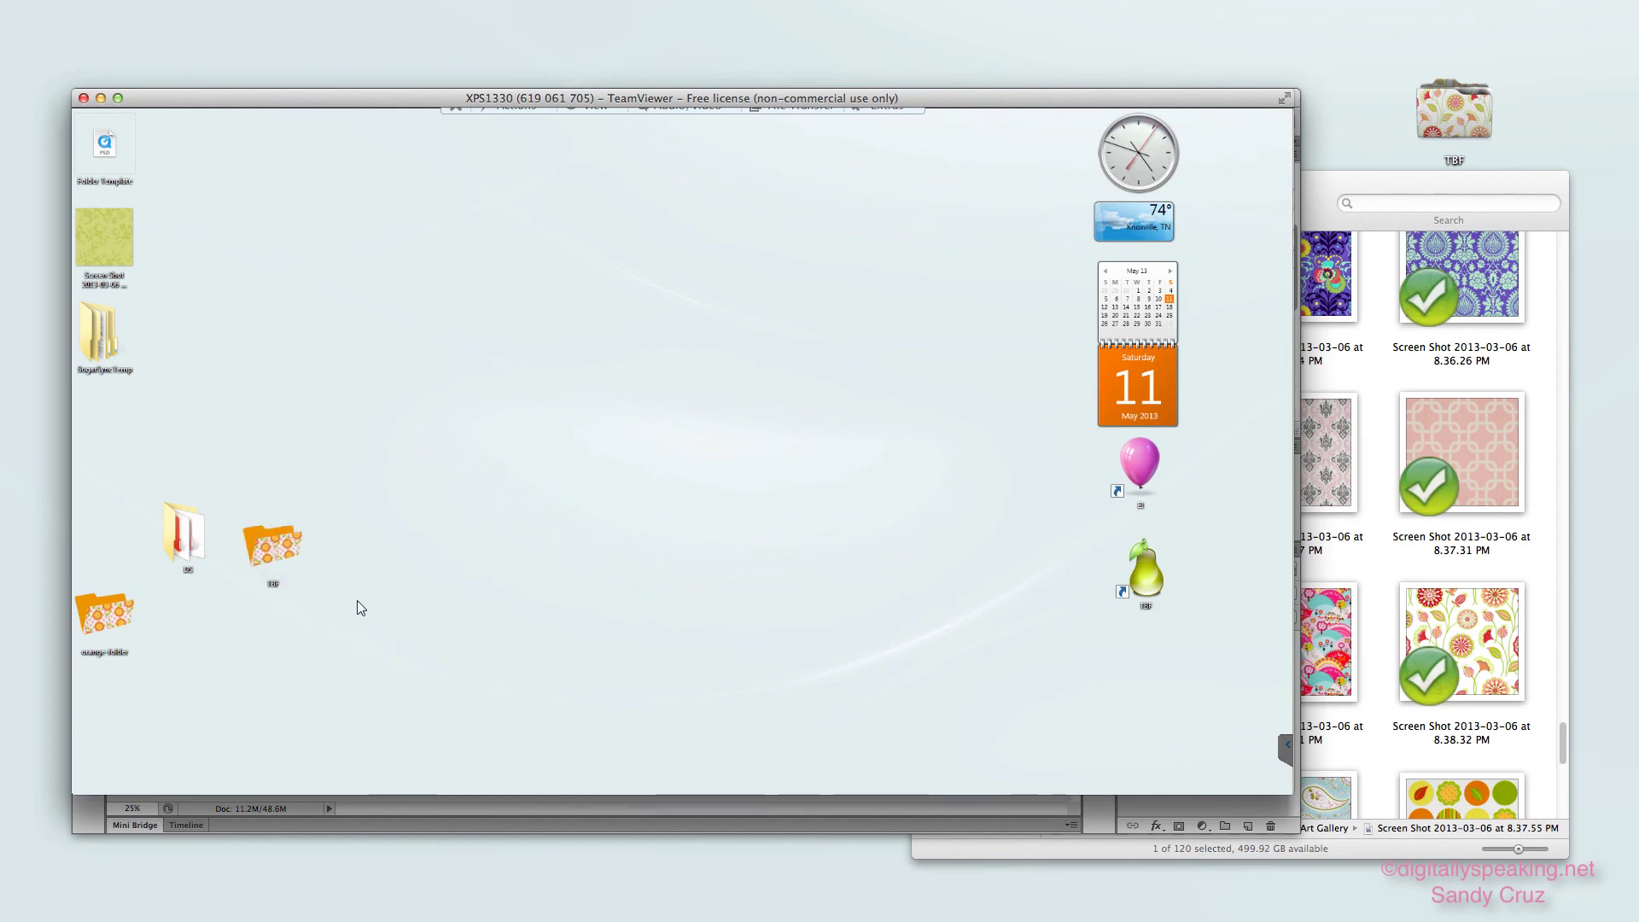